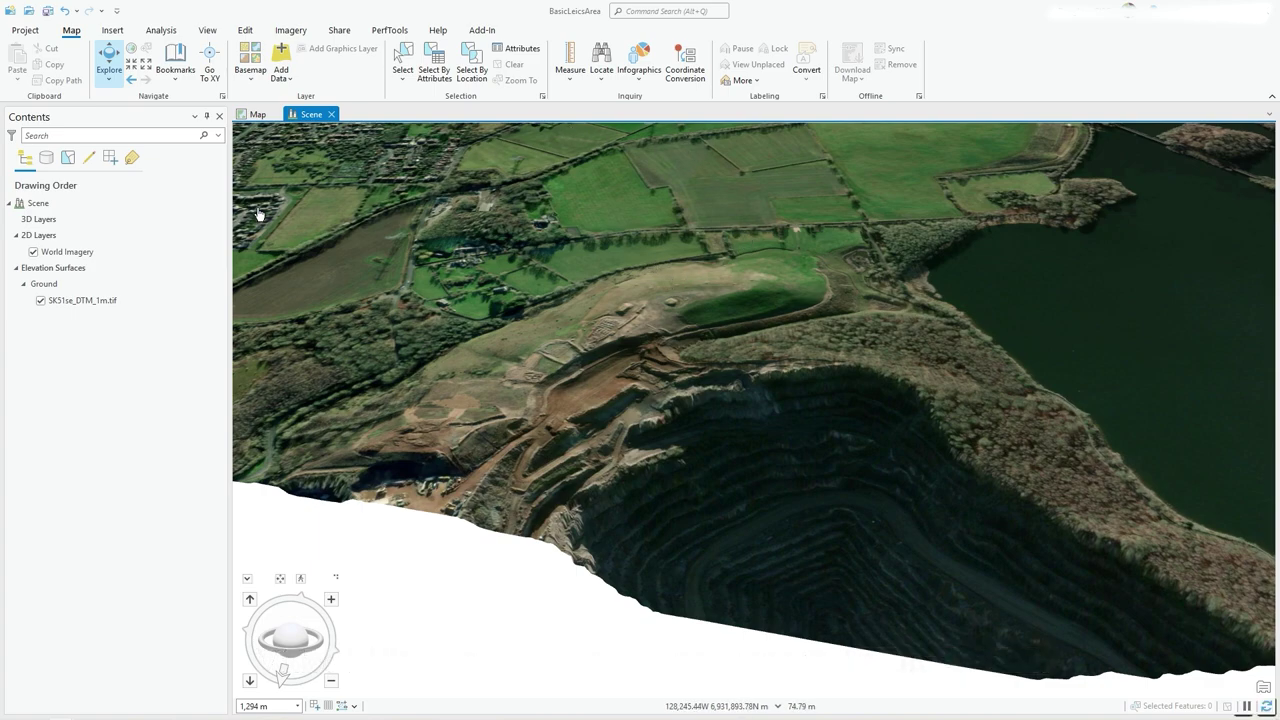
# Step: Zoom in on the quarry pit and bring up ArcGIS Pro's sharing commands
pyautogui.scroll(3, 791, 449)
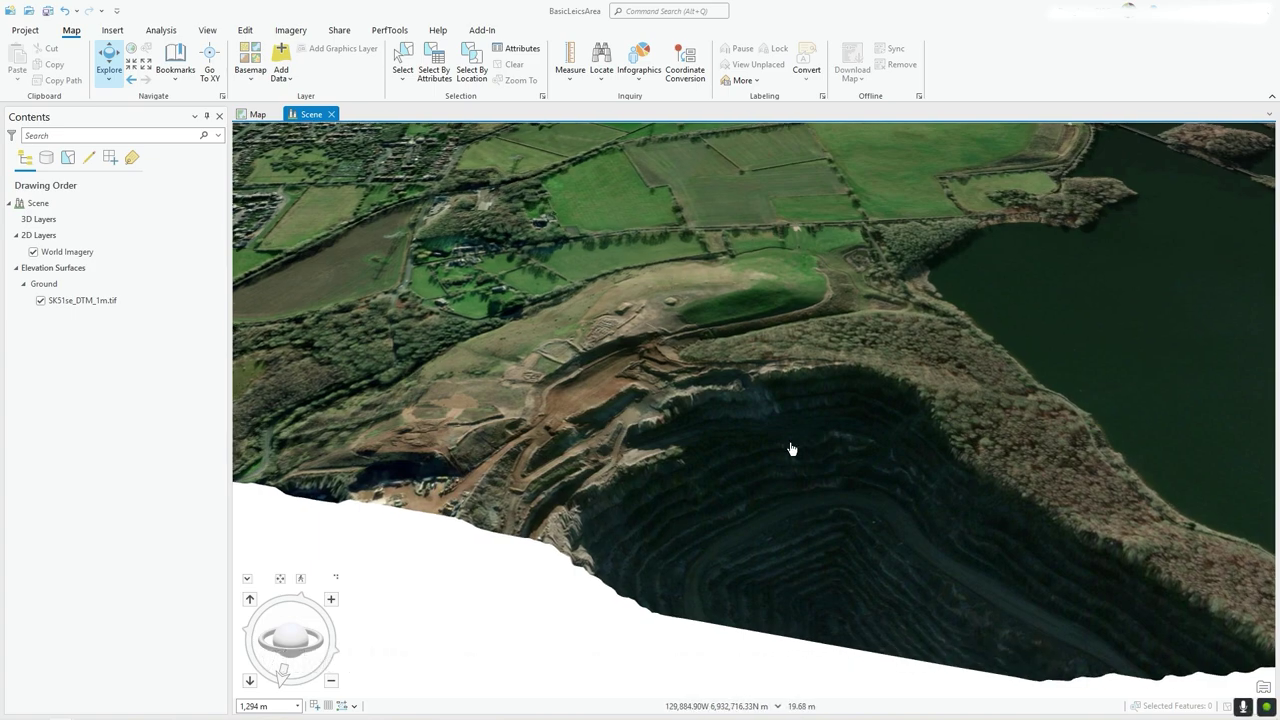
pyautogui.scroll(-3, 758, 444)
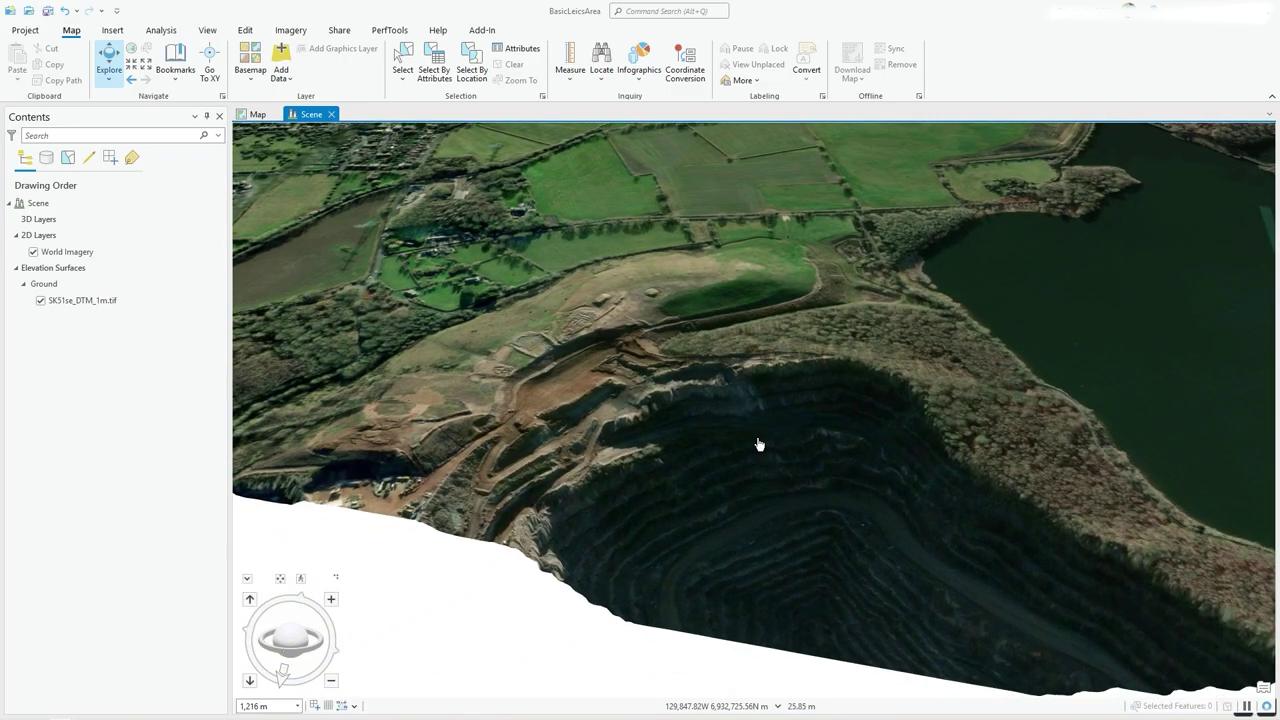
pyautogui.moveTo(768, 444); pyautogui.dragTo(631, 490, button='right')
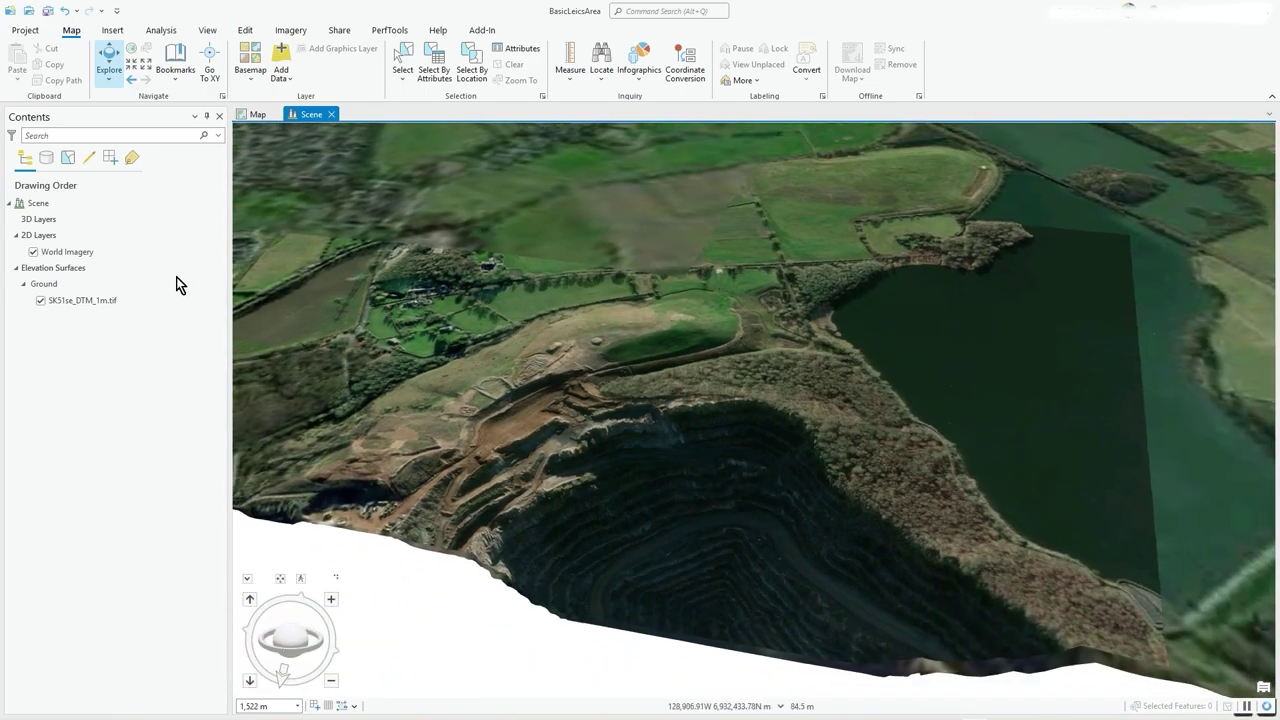
pyautogui.click(339, 31)
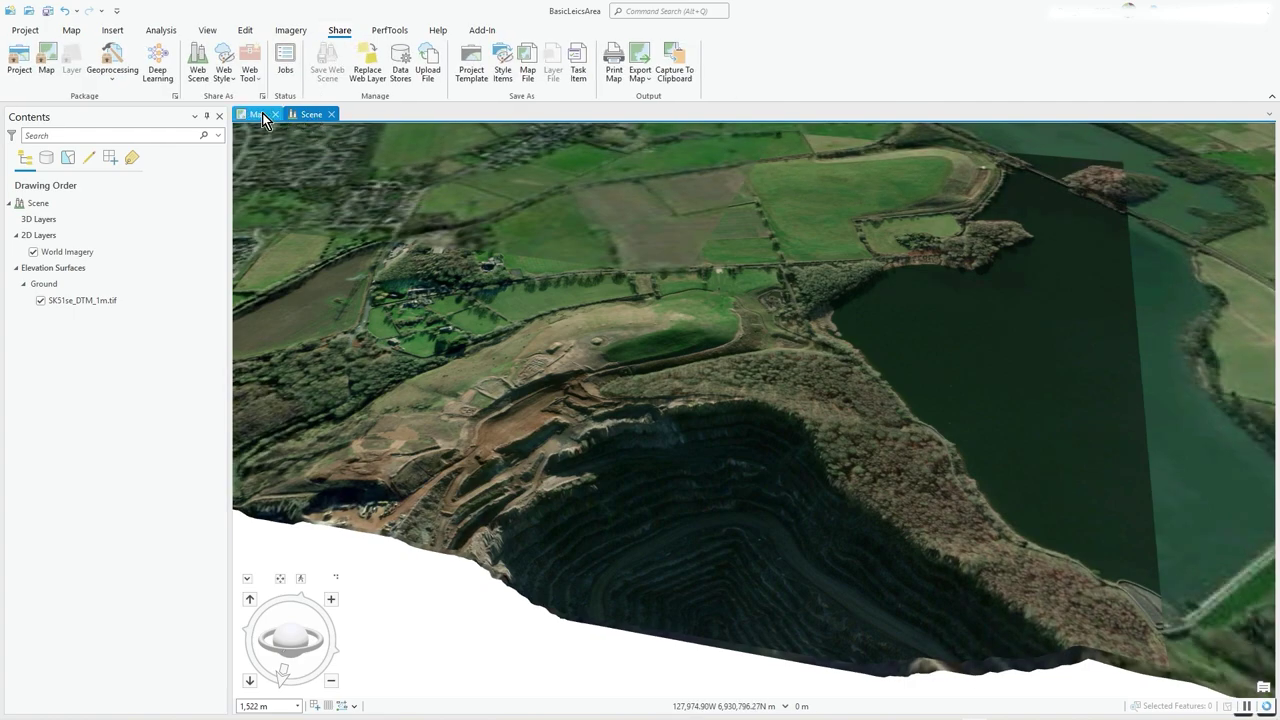
pyautogui.hotkey('ctrl', 'Tab')
pyautogui.hotkey('ctrl', 'Tab')
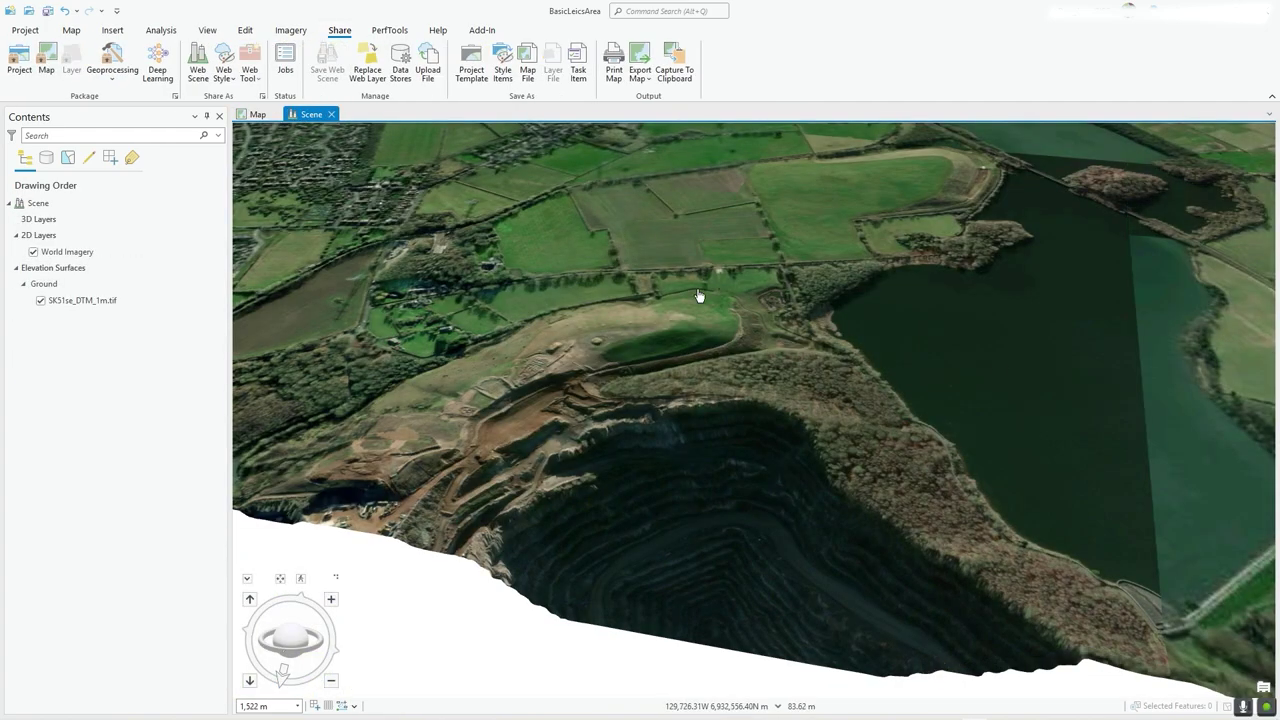
# Step: Start a new web scene named 'My 3D Demo' saved to the 3DDemo folder
pyautogui.click(198, 80)
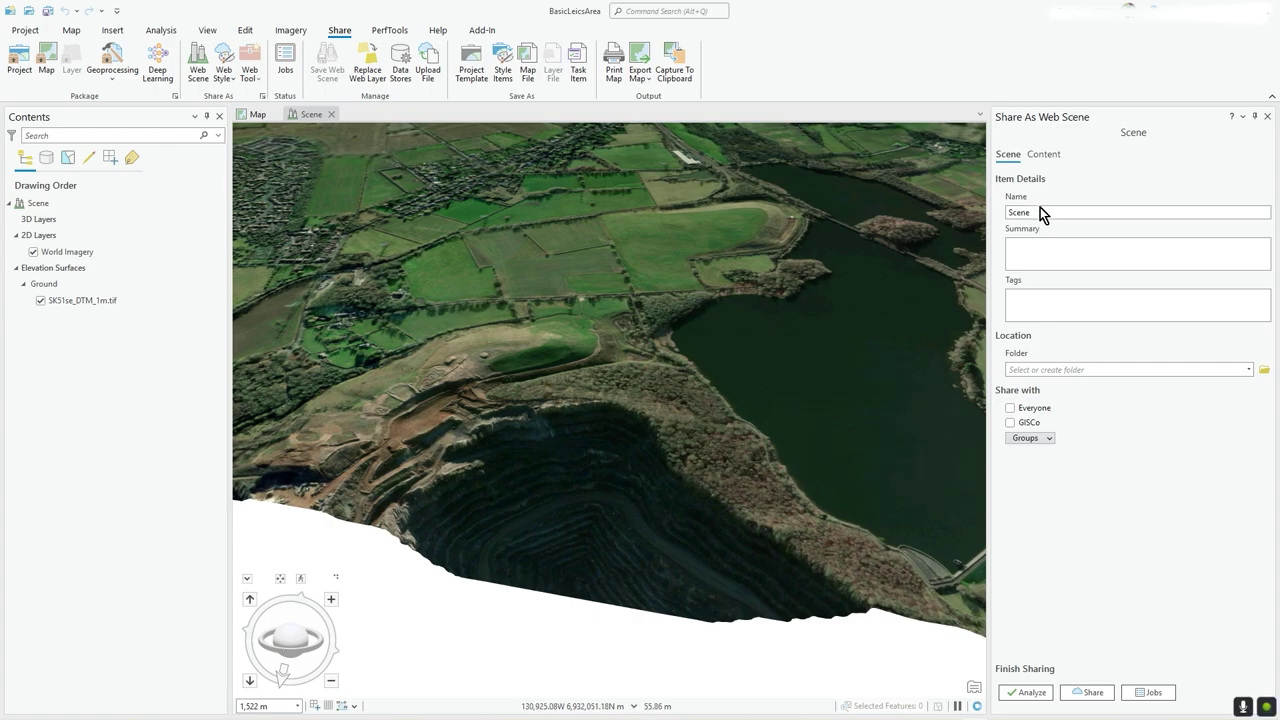
pyautogui.moveTo(1040, 211); pyautogui.dragTo(1008, 210)
pyautogui.write('M')
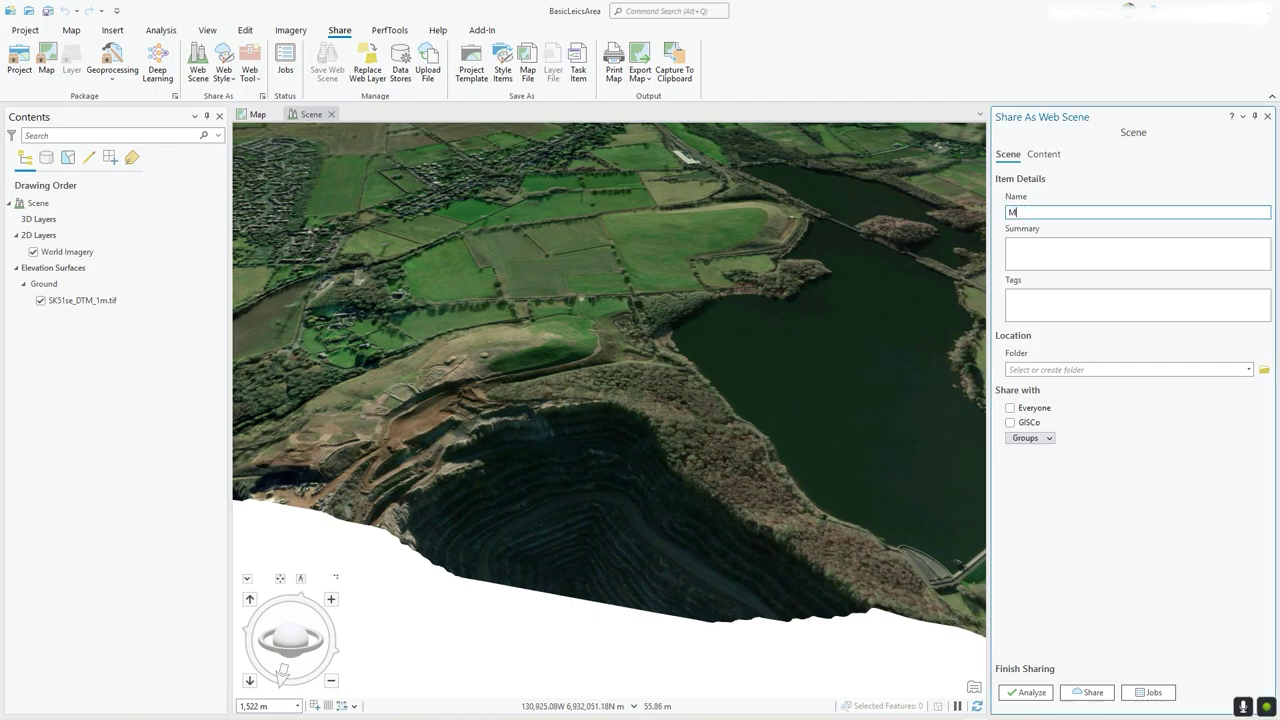
pyautogui.write('y 3D Demo')
pyautogui.click(1097, 296)
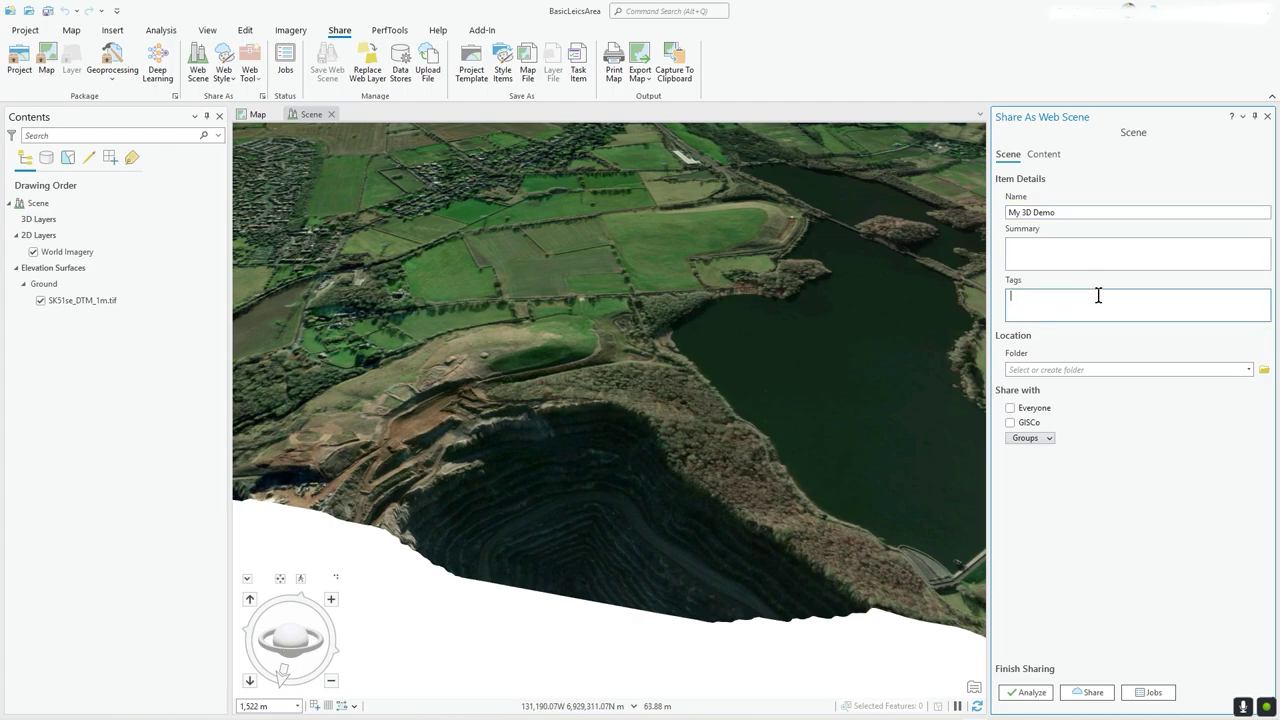
pyautogui.click(1247, 370)
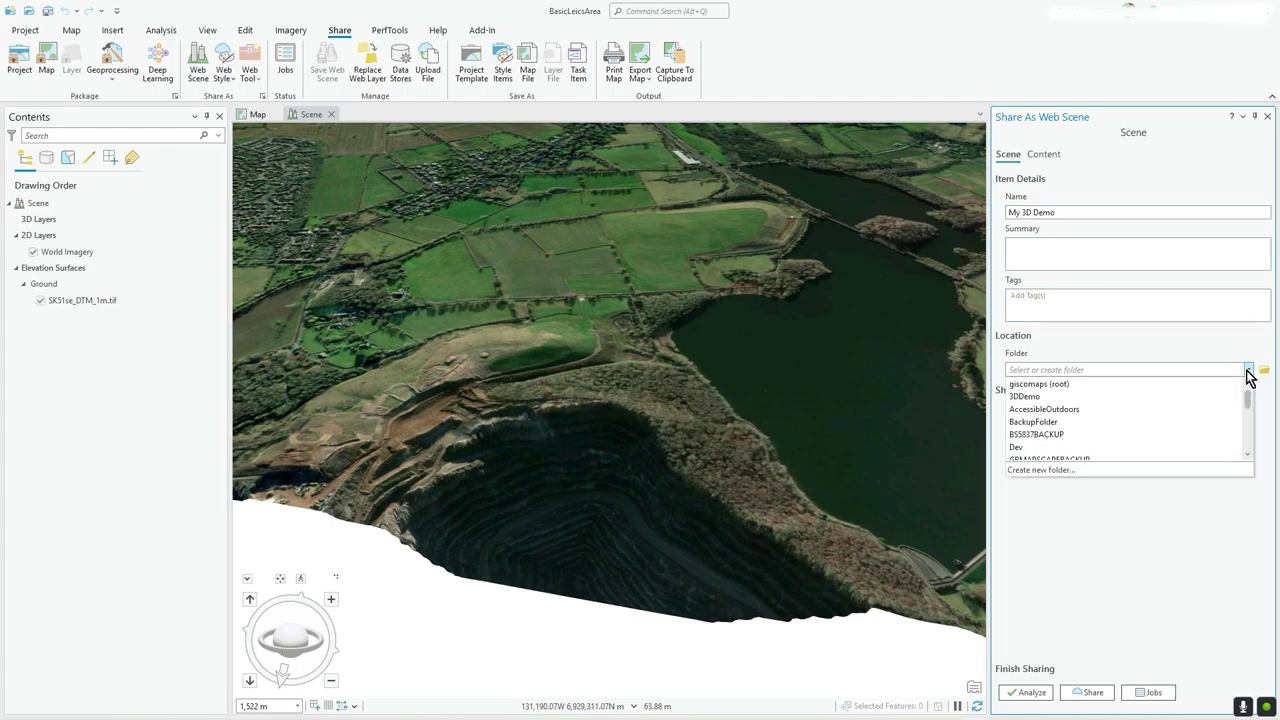
pyautogui.click(1162, 396)
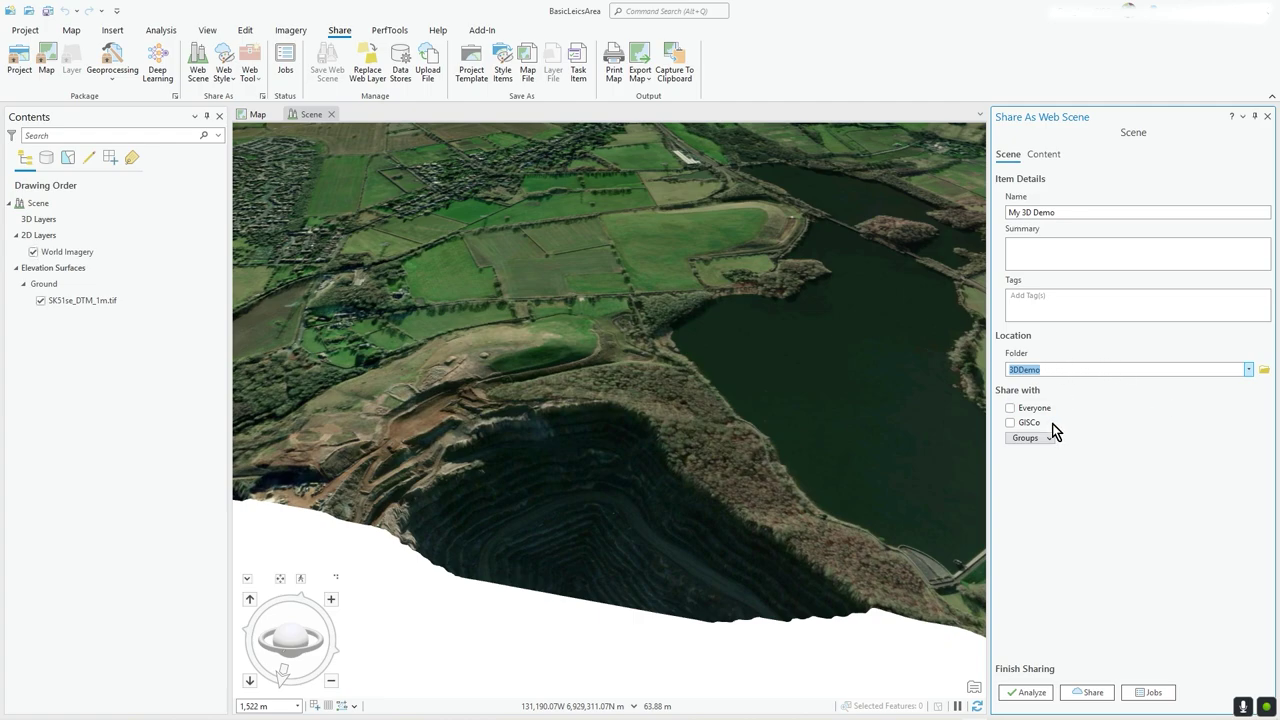
# Step: Analyze the web scene, getting only warning 20034, then select the SK51se_DTM_1m.tif layer
pyautogui.click(1030, 694)
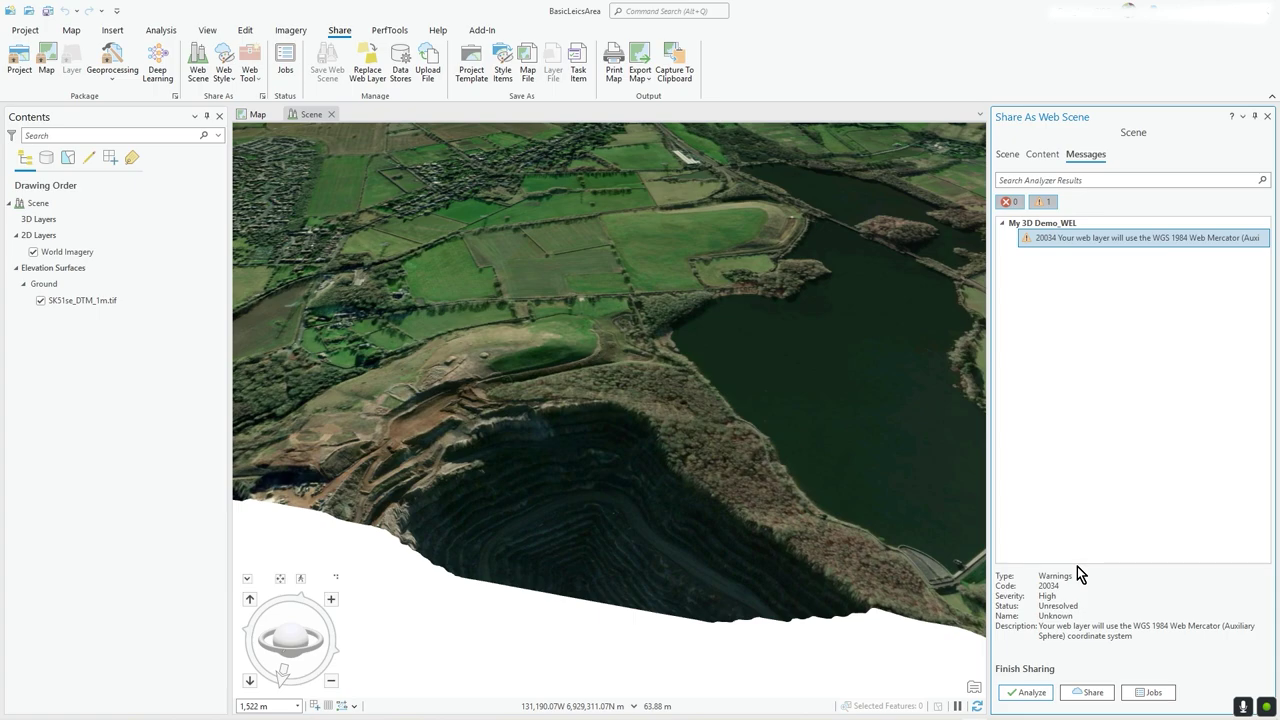
pyautogui.click(104, 302)
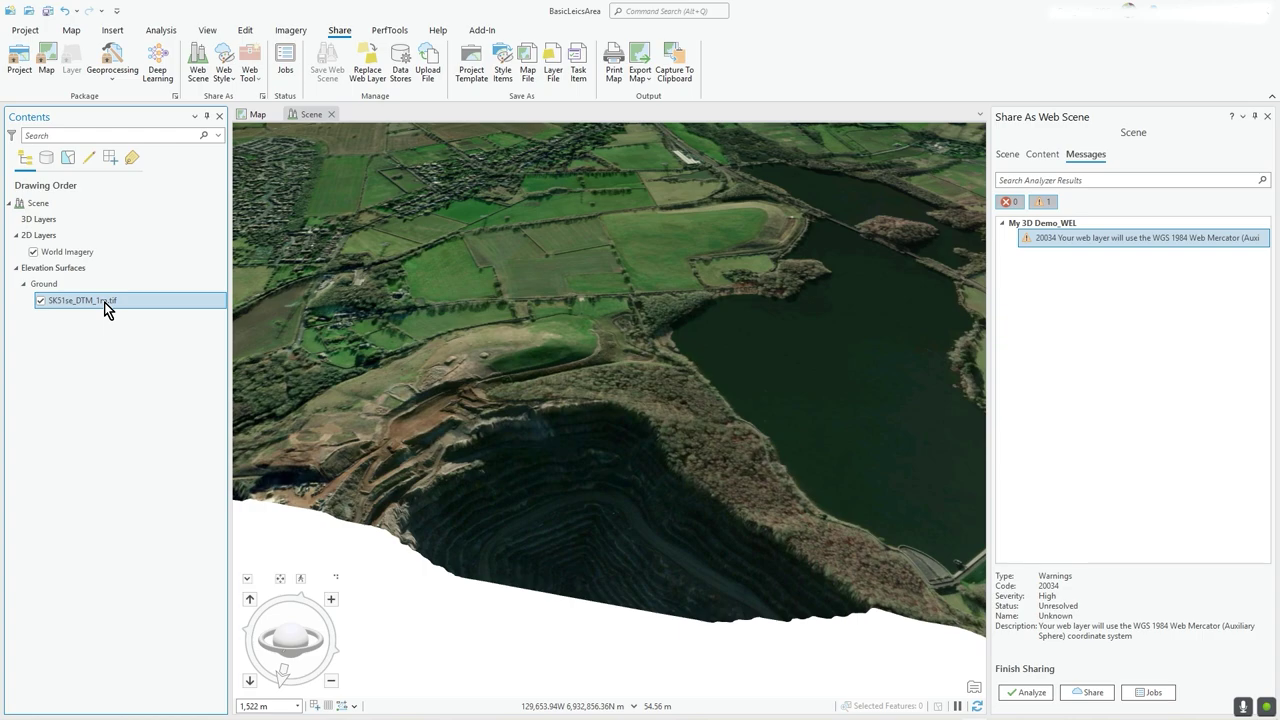
# Step: View SK51se_DTM_1m.tif's source spatial reference: British National Grid, WKID 27700
pyautogui.rightClick(104, 302)
pyautogui.click(130, 370)
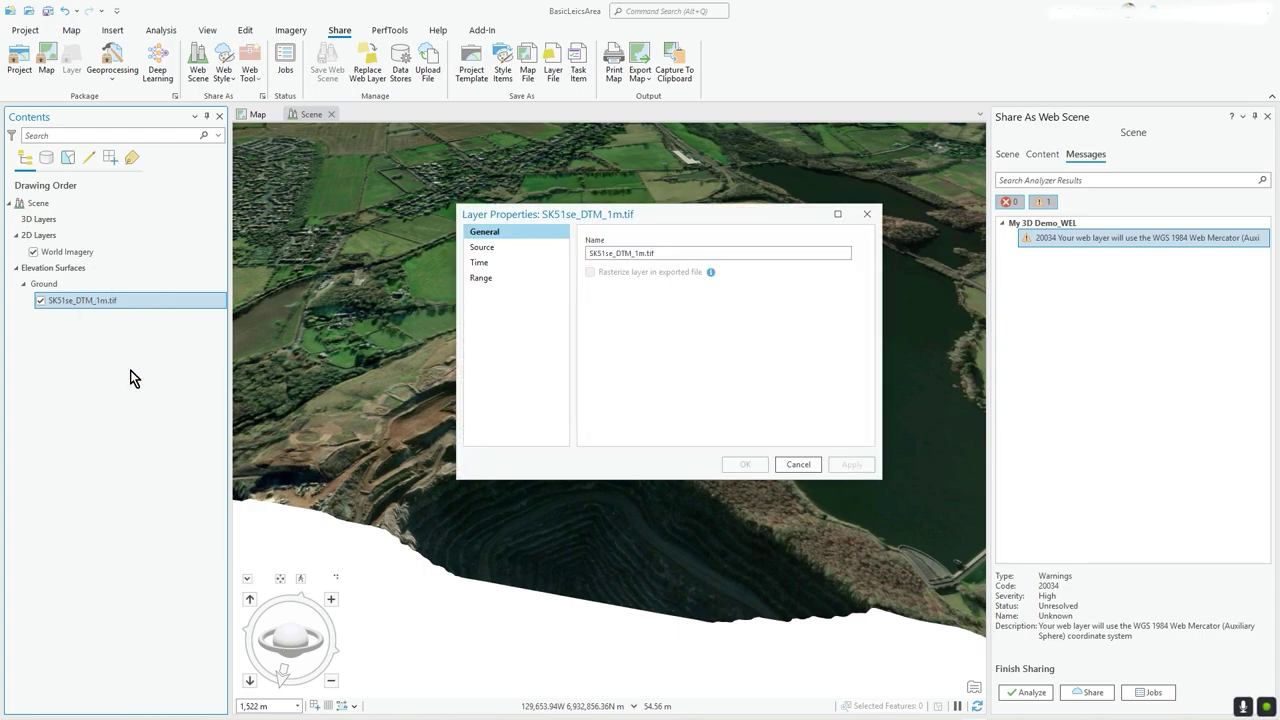
pyautogui.click(490, 248)
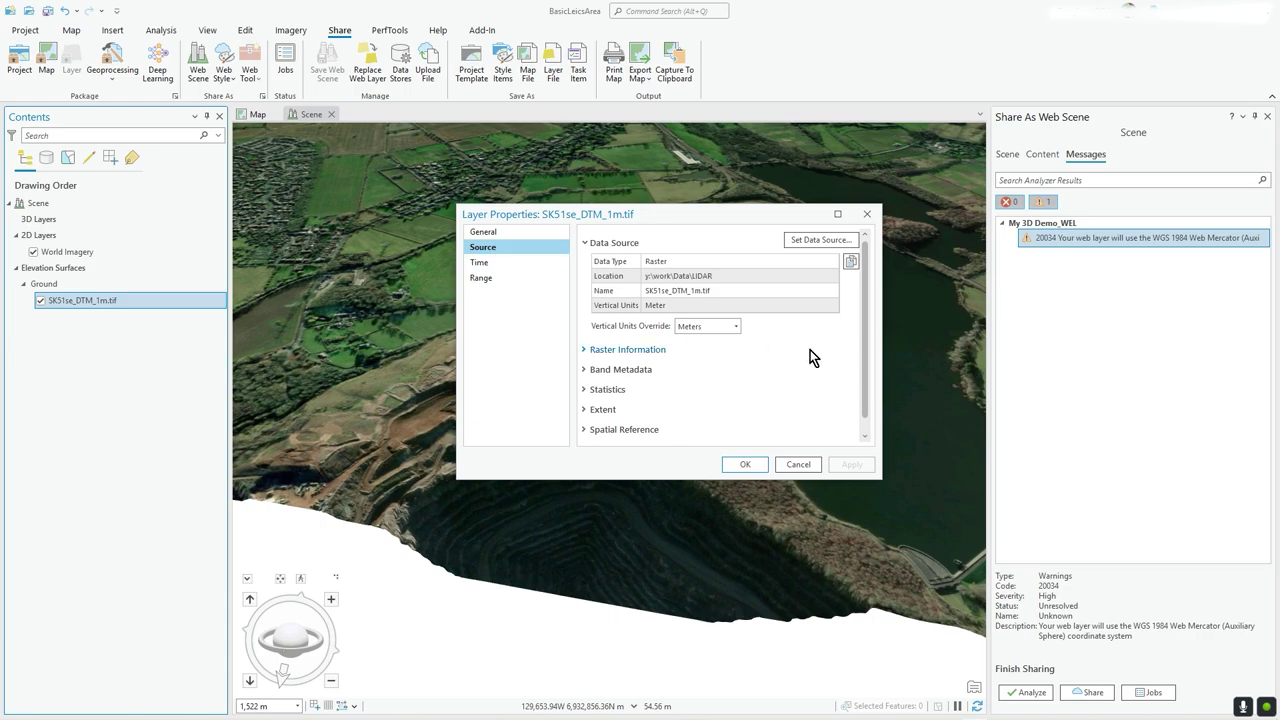
pyautogui.scroll(-1, 740, 365)
pyautogui.click(585, 416)
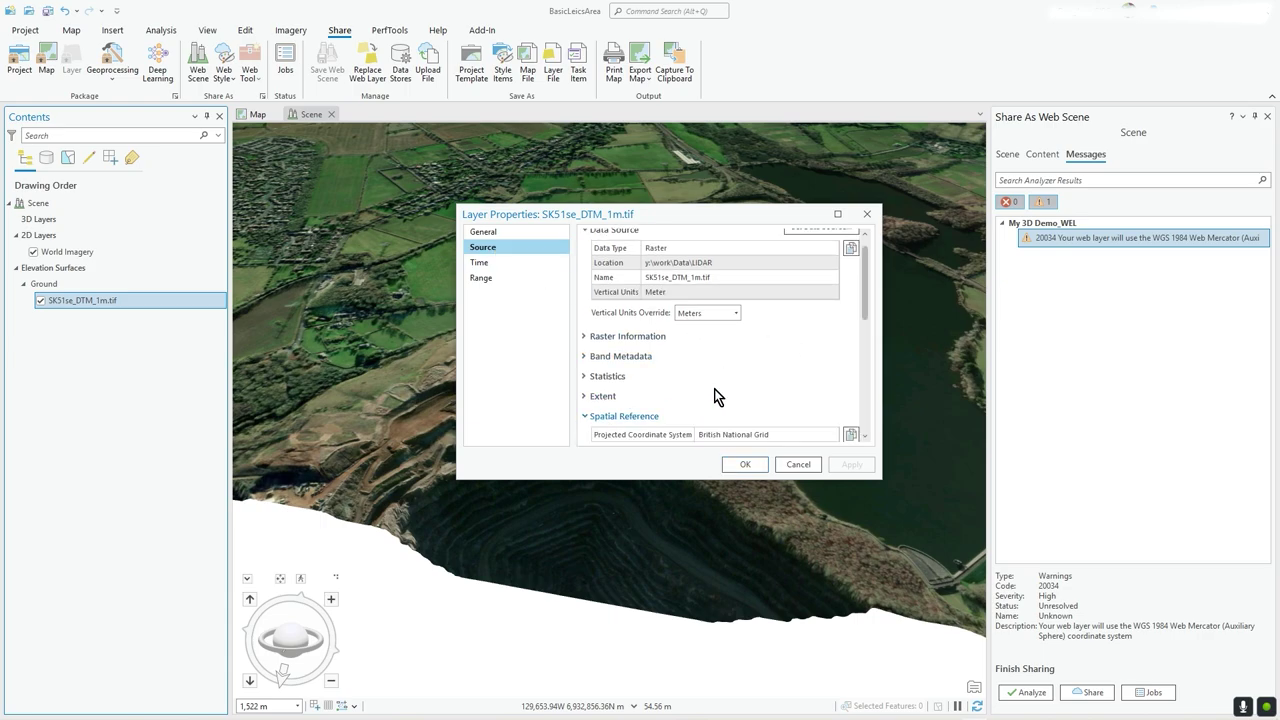
pyautogui.scroll(-5, 730, 392)
pyautogui.scroll(3, 757, 360)
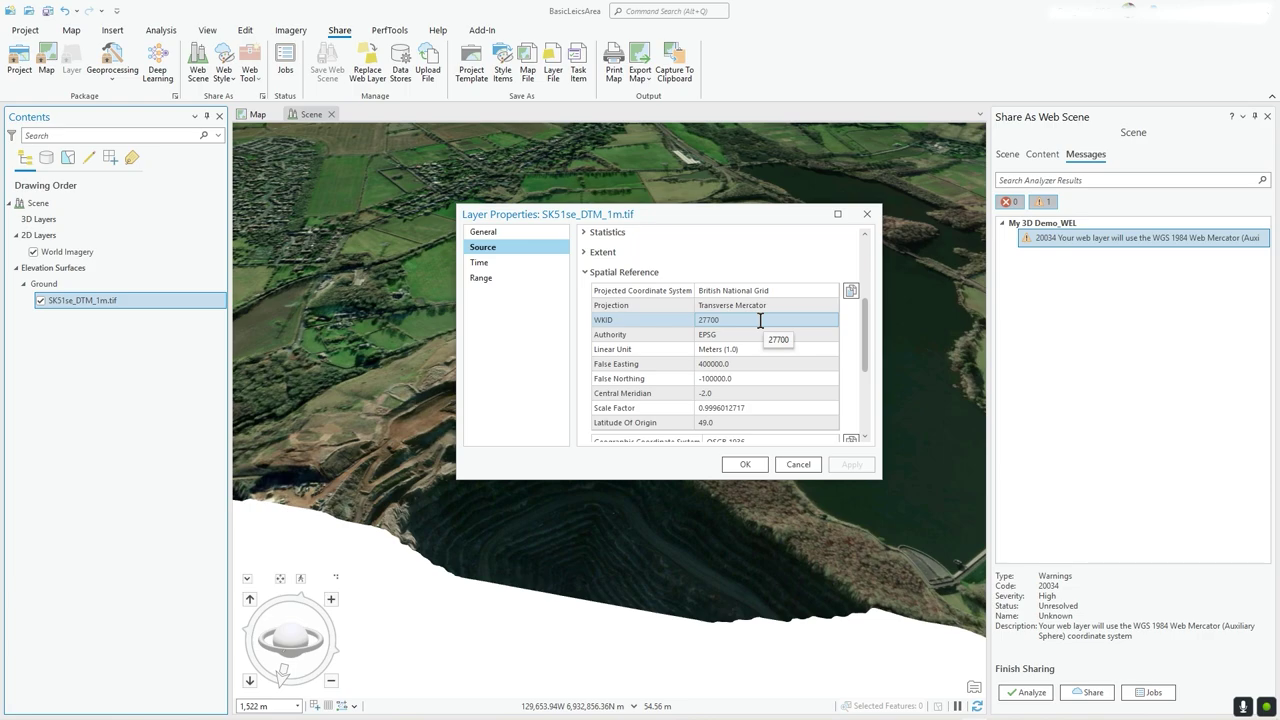
# Step: Cancel the layer properties and zoom in and out over the quarry scene
pyautogui.click(797, 466)
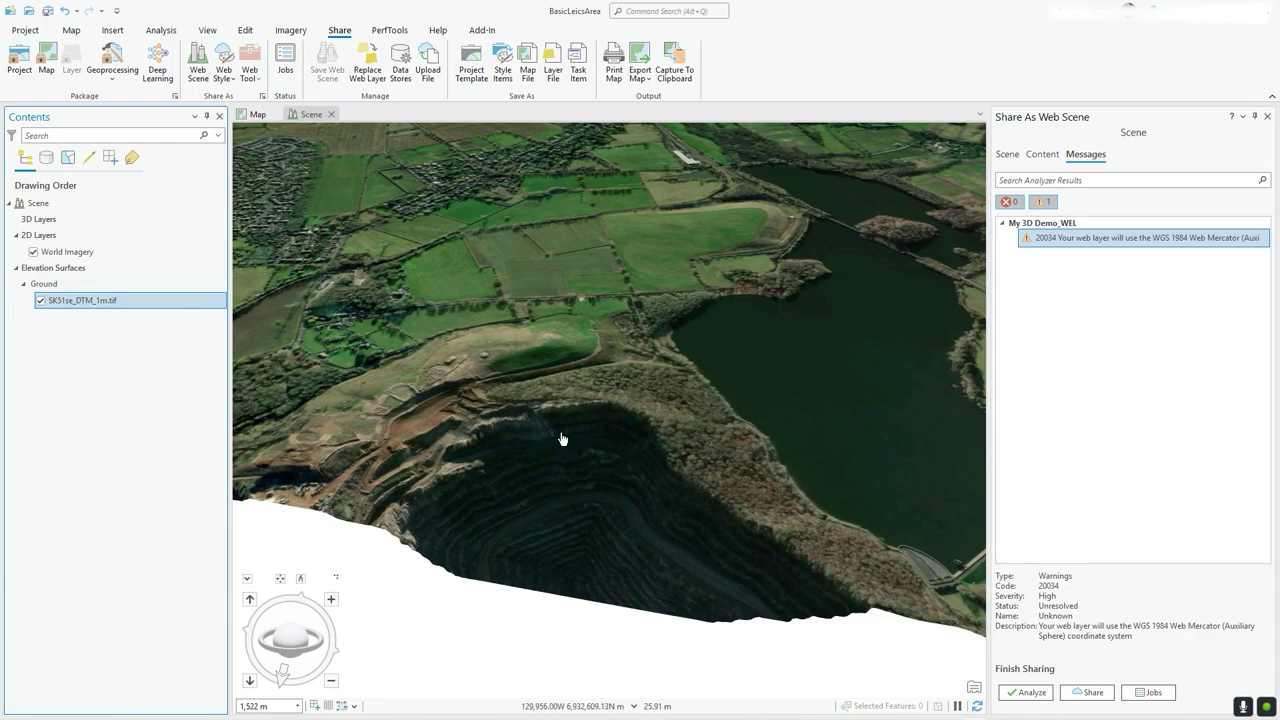
pyautogui.scroll(2, 562, 439)
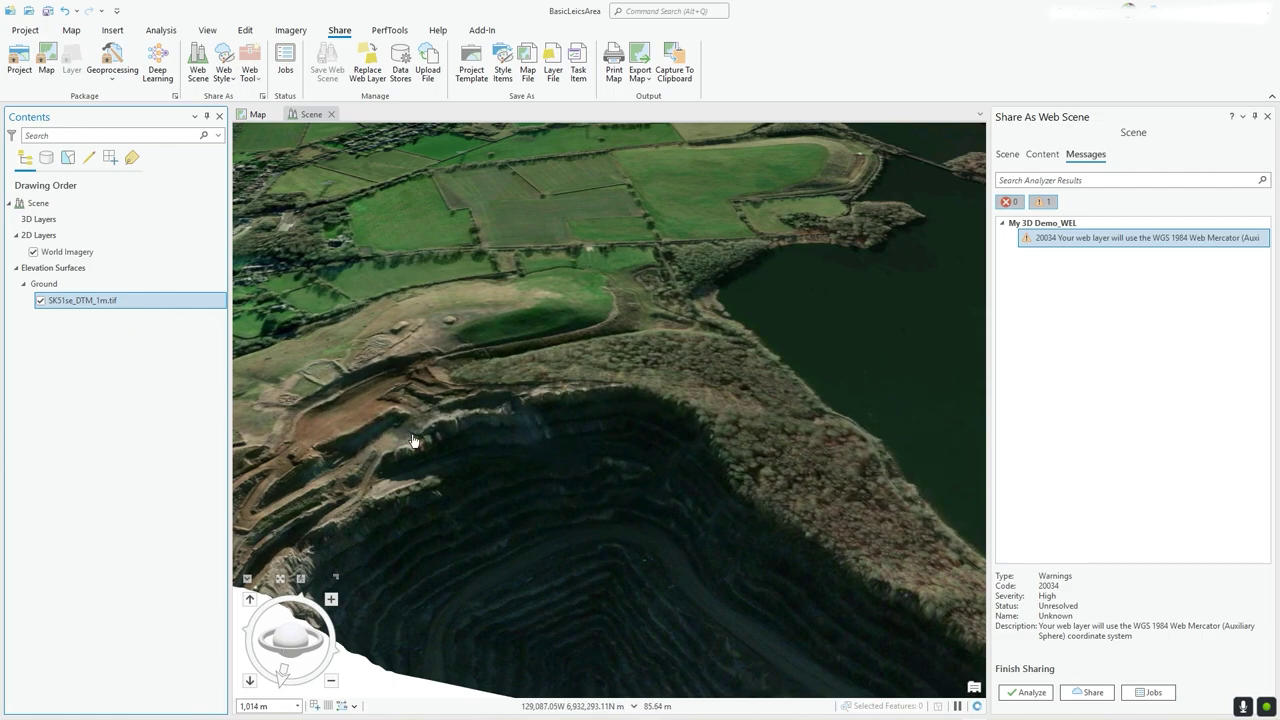
pyautogui.scroll(4, 441, 466)
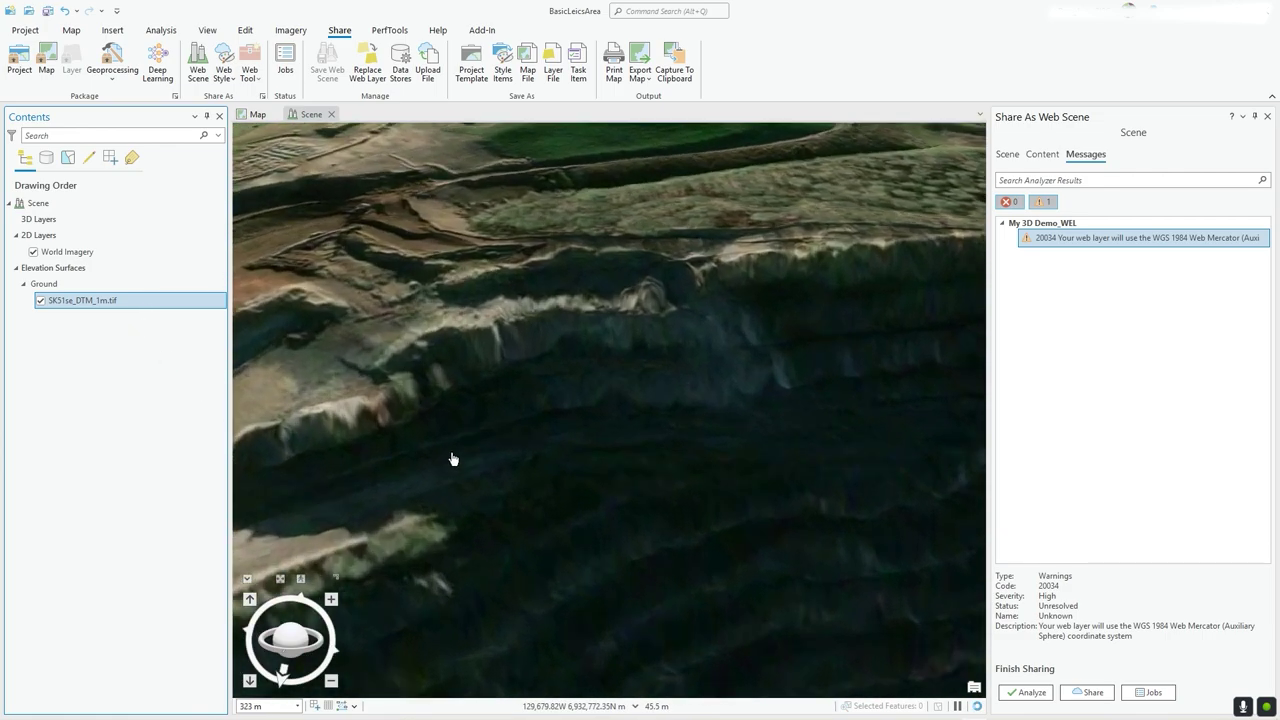
pyautogui.scroll(-2, 451, 458)
pyautogui.scroll(-2, 457, 454)
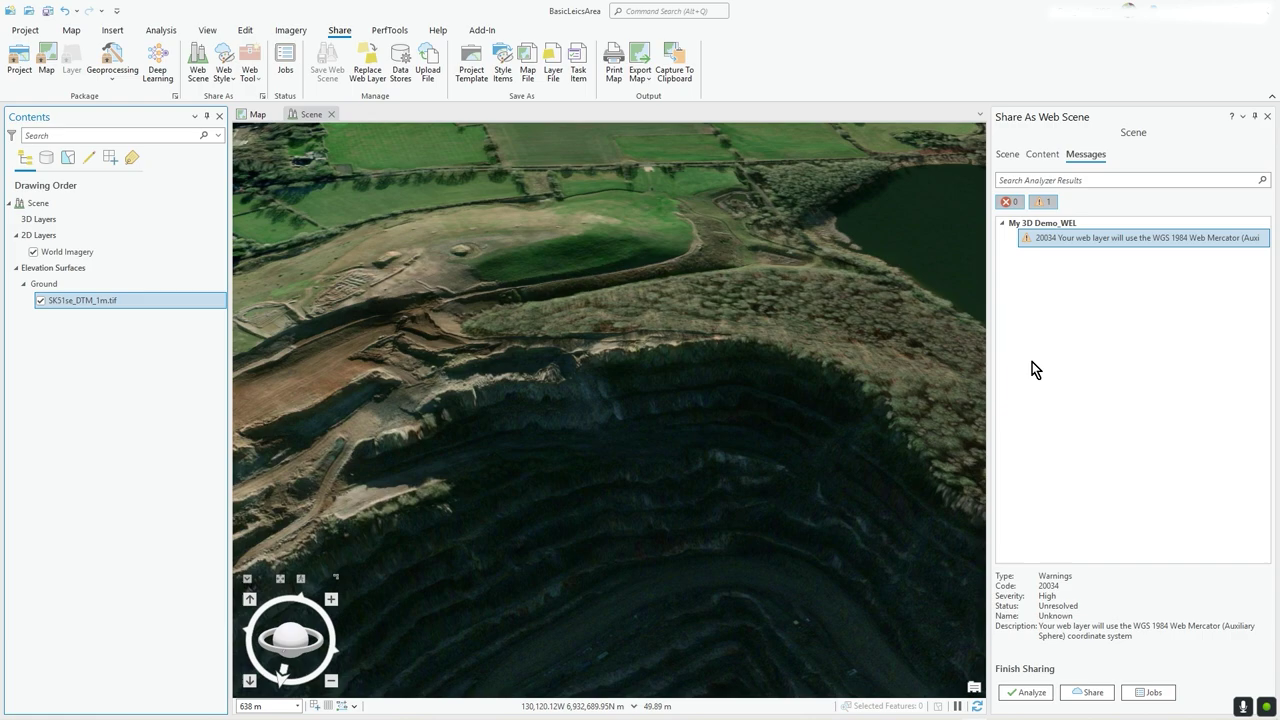
# Step: Share My 3D Demo and check the Job Status for completed sharing and publishing jobs
pyautogui.click(1082, 692)
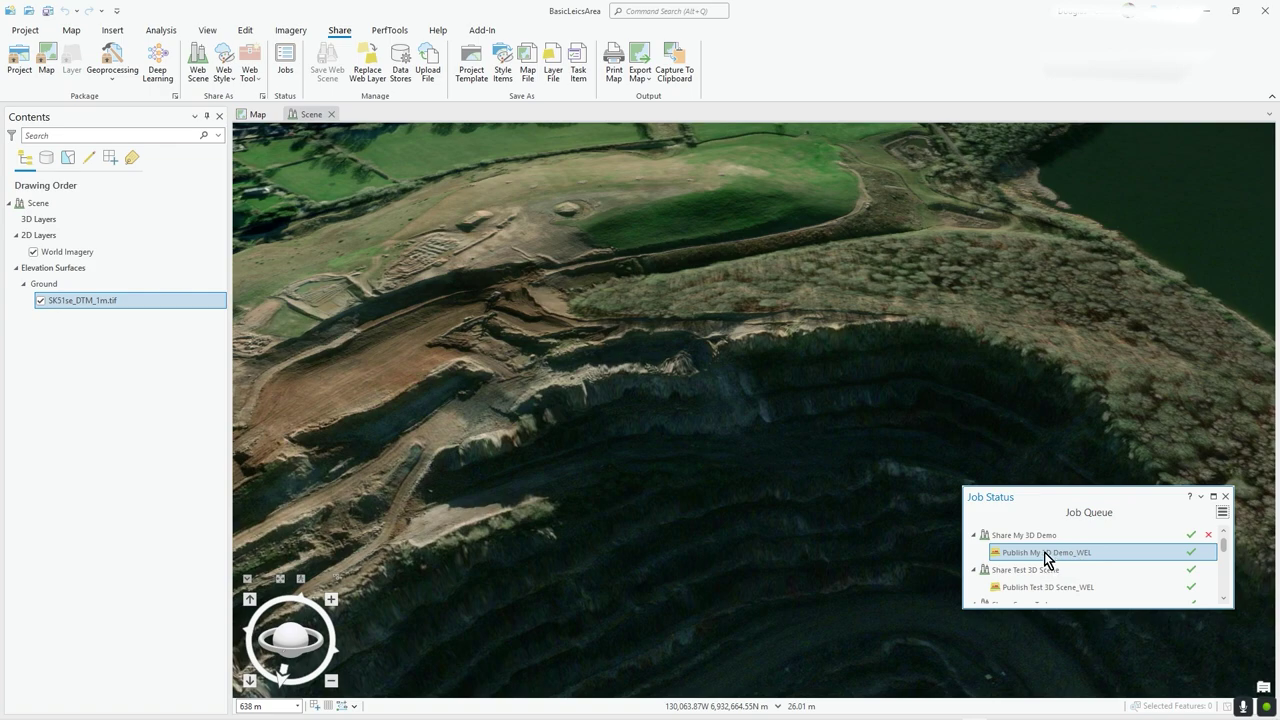
pyautogui.moveTo(1044, 552)
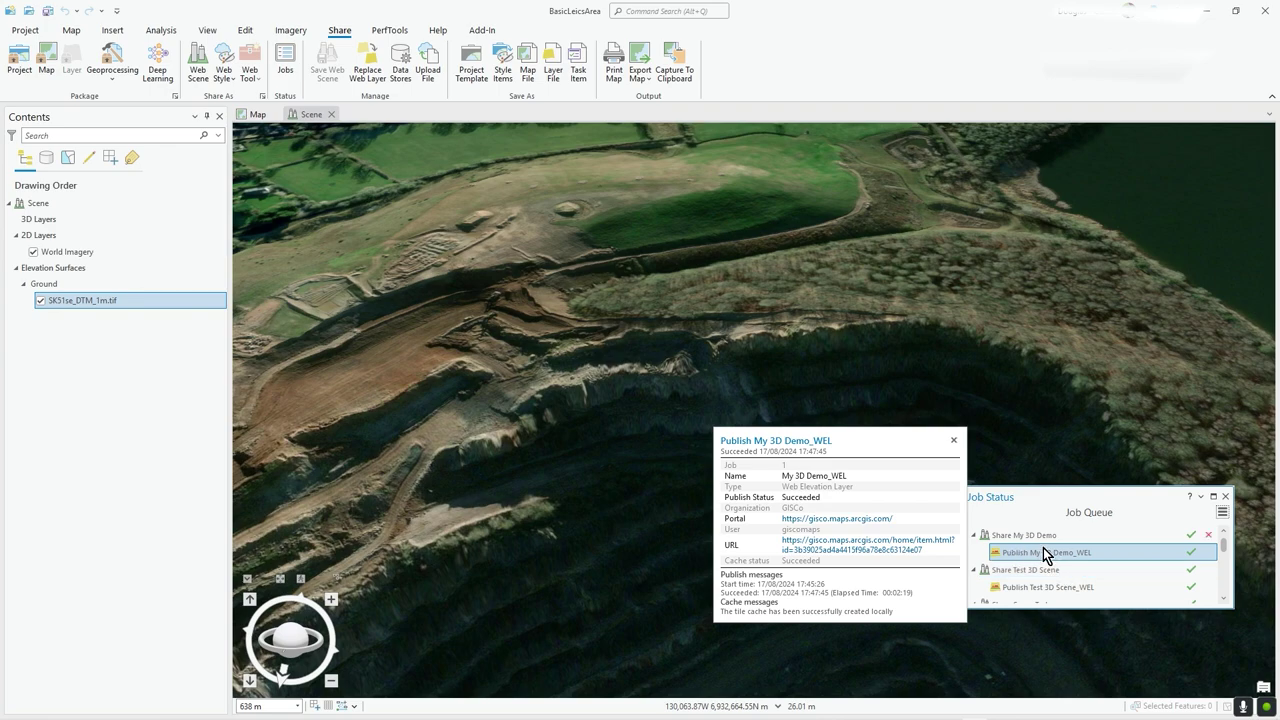
# Step: Minimize ArcGIS Pro and open the My 3D Demo_WEL hosted elevation layer's page in ArcGIS Online
pyautogui.click(1206, 11)
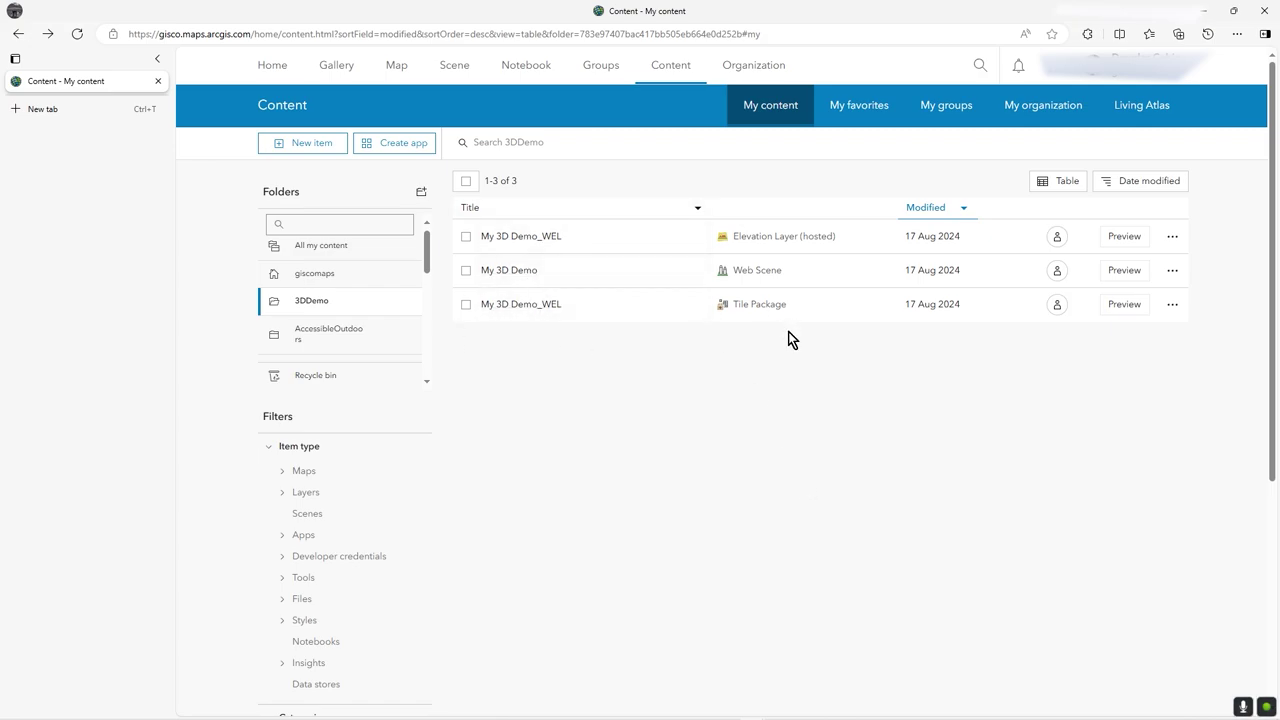
pyautogui.click(550, 309)
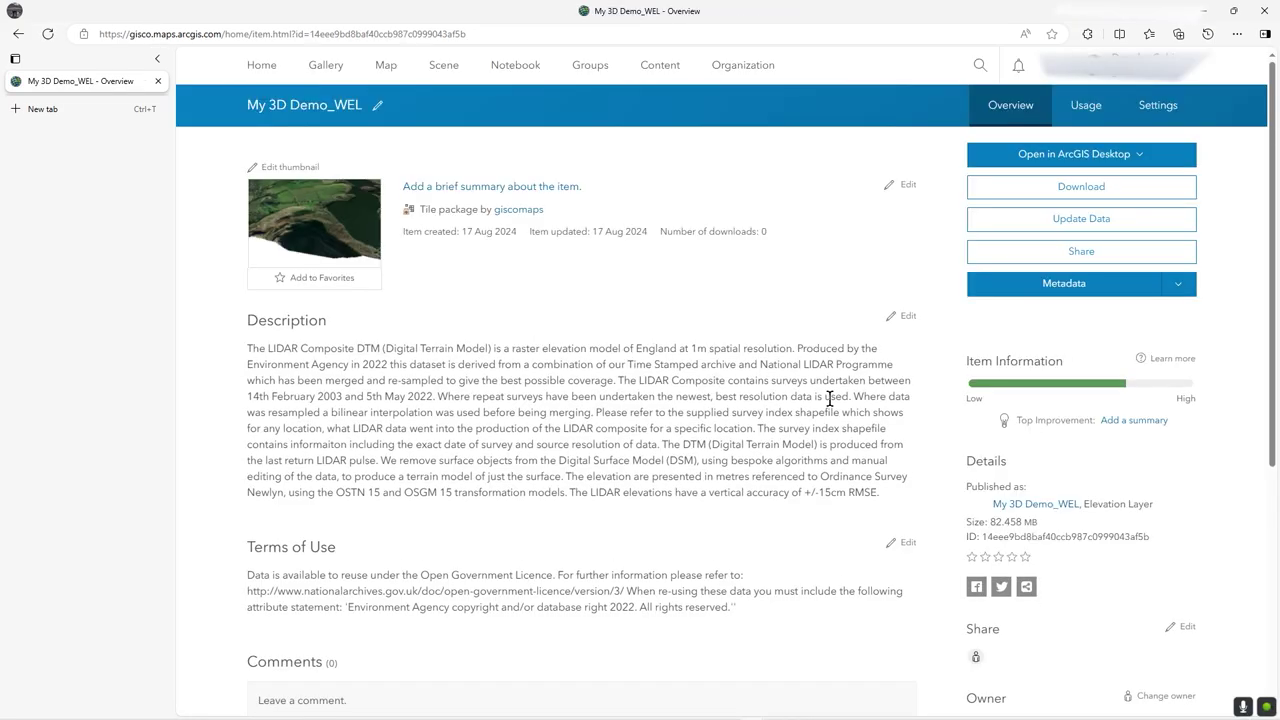
pyautogui.click(1041, 508)
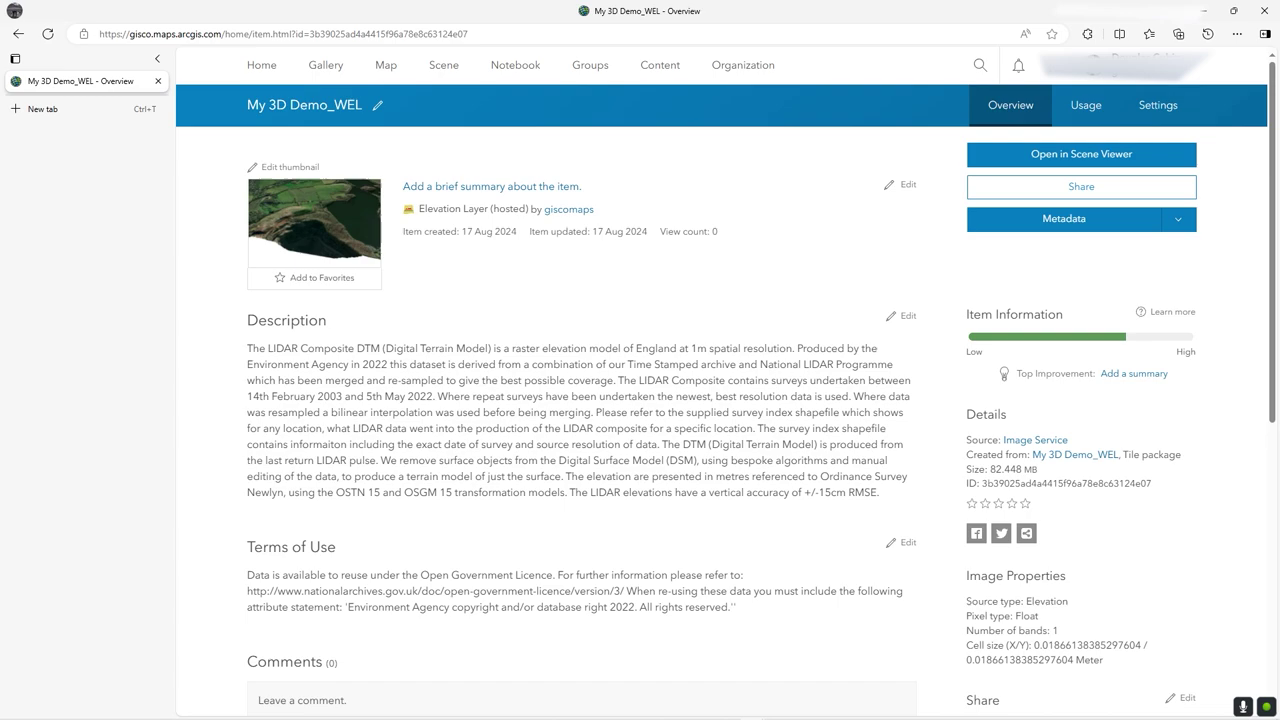
# Step: Go back to the 3DDemo folder's content list and pick out the Web Scene item
pyautogui.click(20, 38)
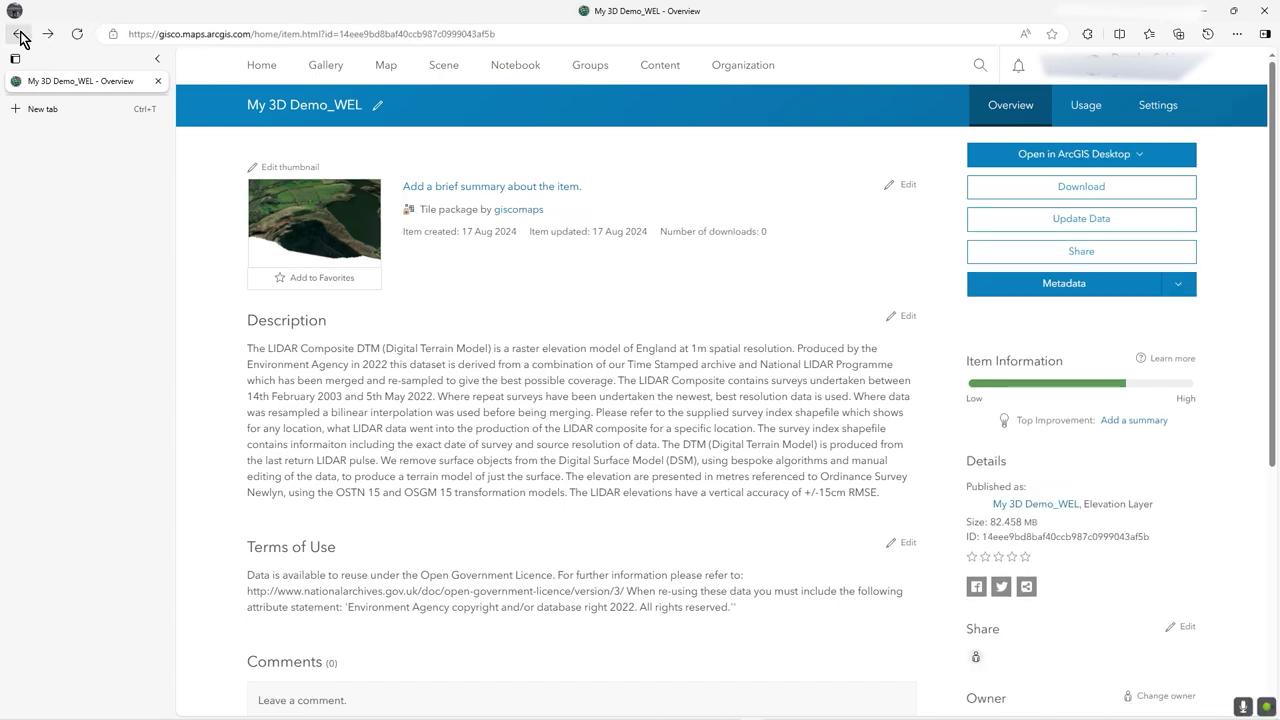
pyautogui.click(20, 38)
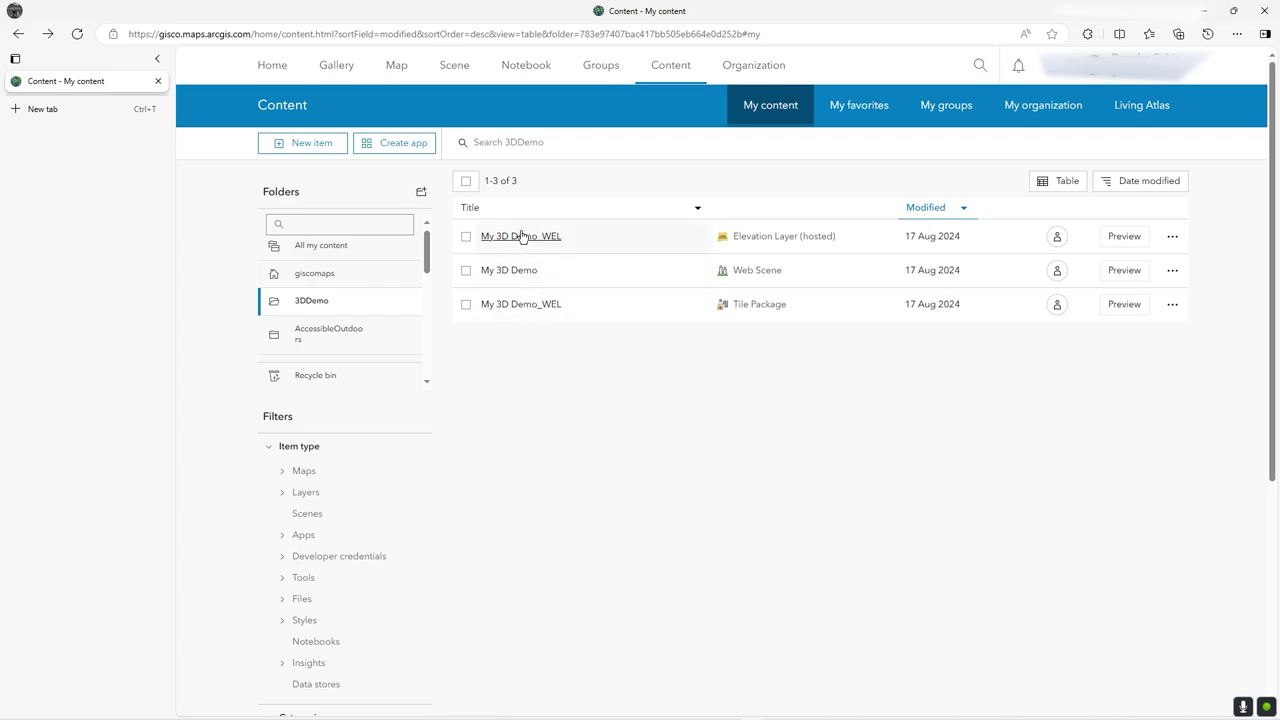
pyautogui.moveTo(786, 276); pyautogui.dragTo(733, 266)
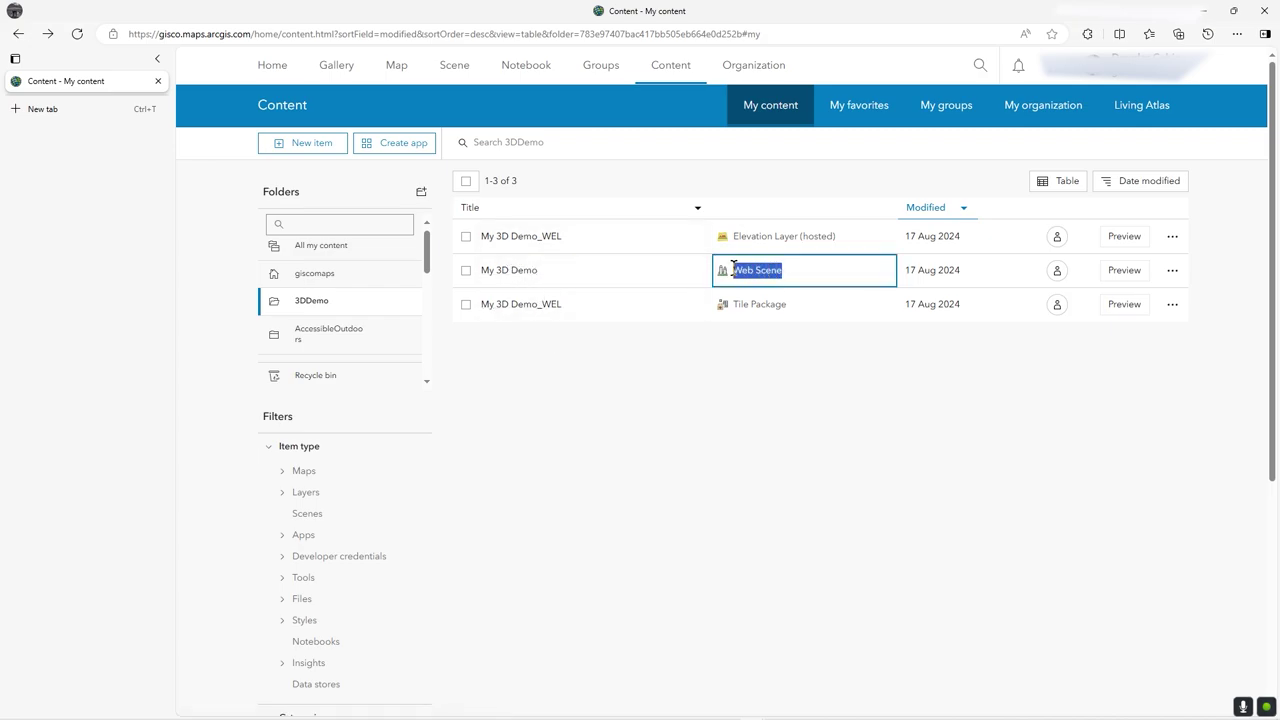
pyautogui.click(783, 390)
# Step: Open the My 3D Demo web scene's item page and scroll through its overview
pyautogui.click(519, 275)
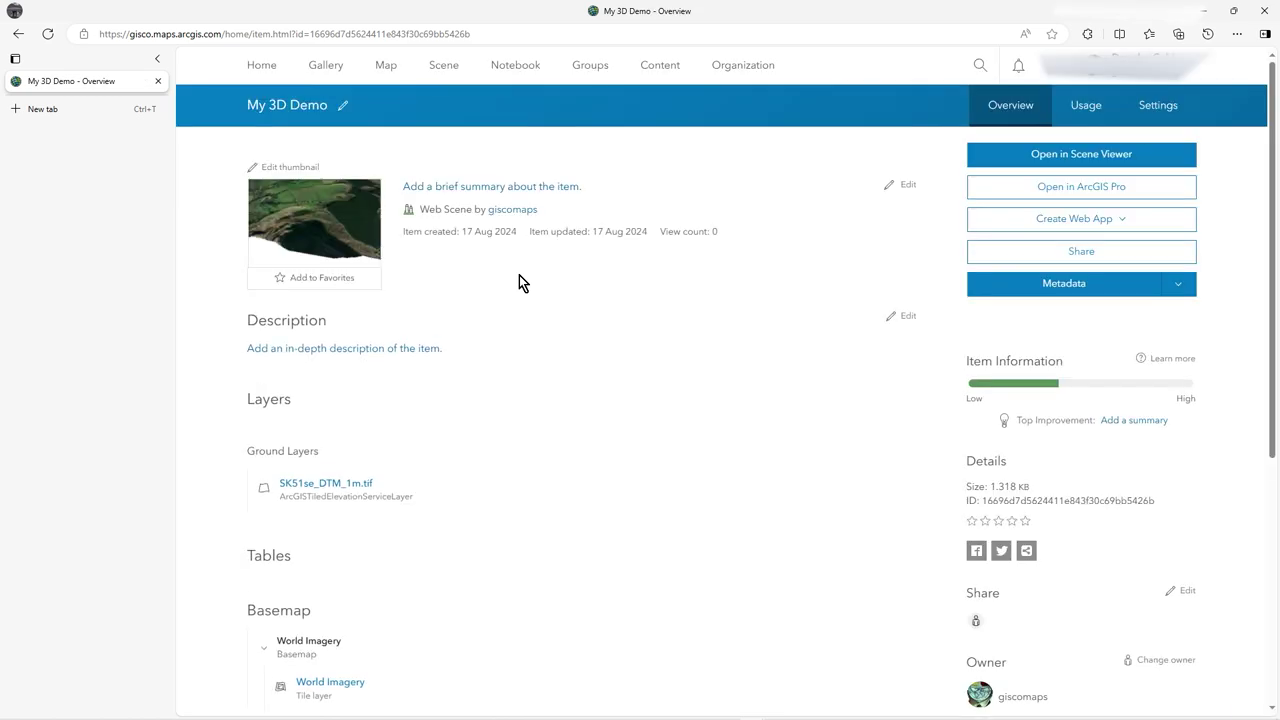
pyautogui.scroll(-2, 404, 463)
pyautogui.scroll(2, 751, 326)
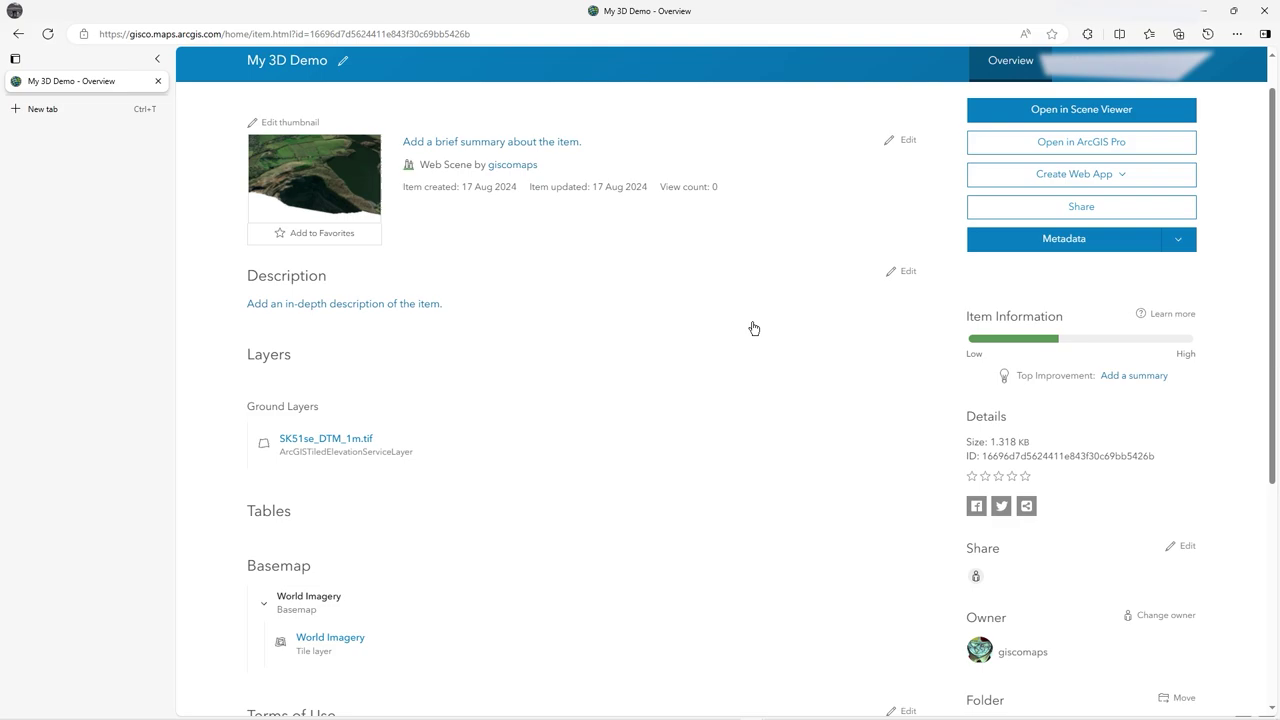
pyautogui.scroll(-1, 520, 434)
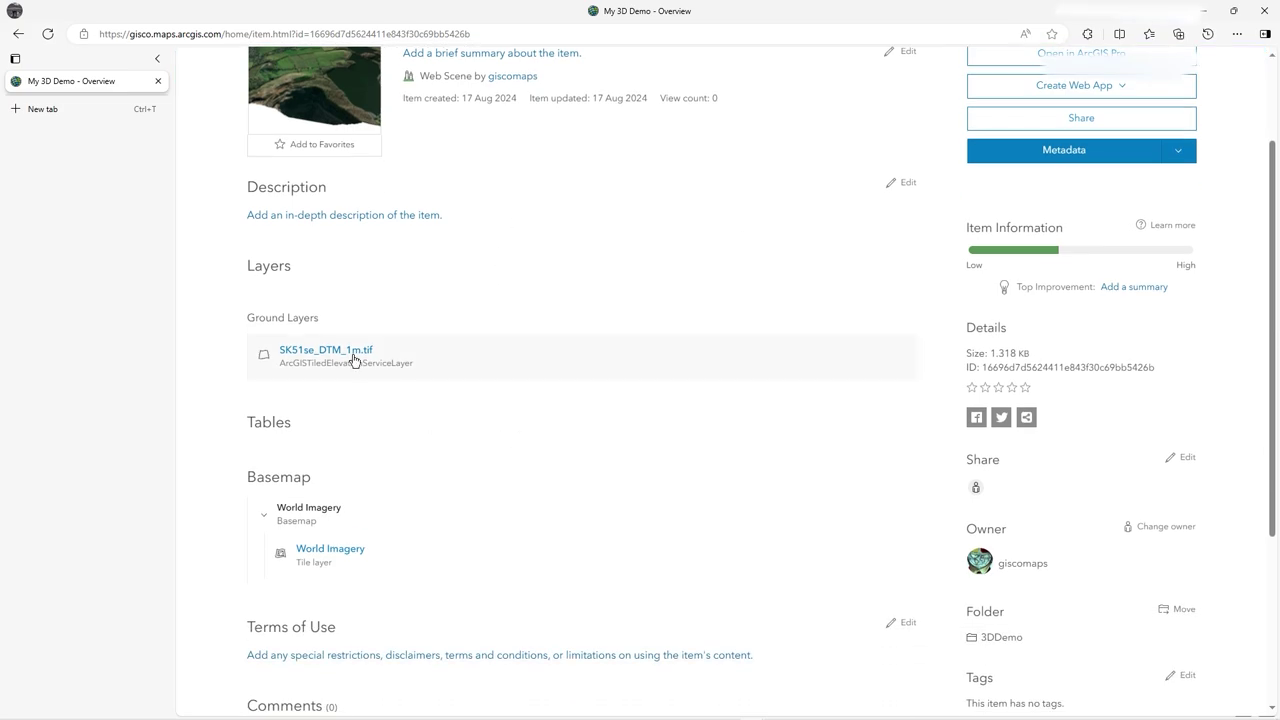
pyautogui.scroll(-3, 343, 354)
pyautogui.scroll(3, 445, 380)
pyautogui.click(467, 367)
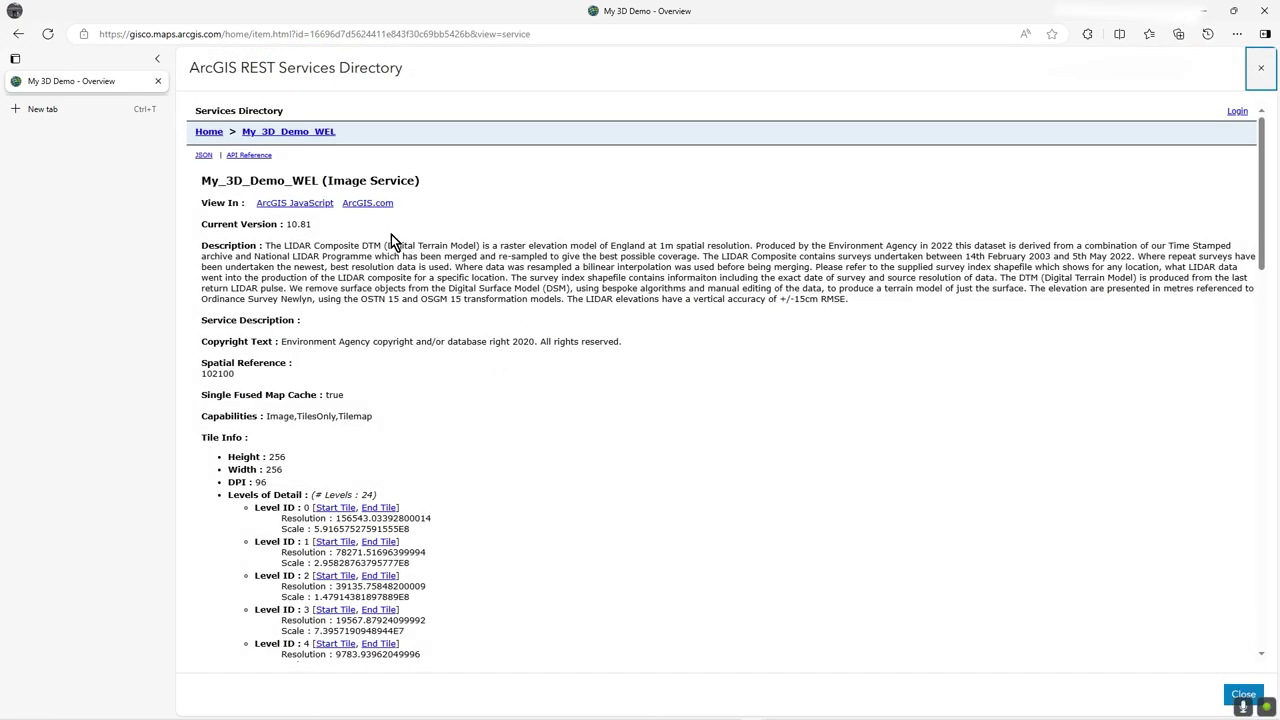
pyautogui.scroll(-5, 600, 400)
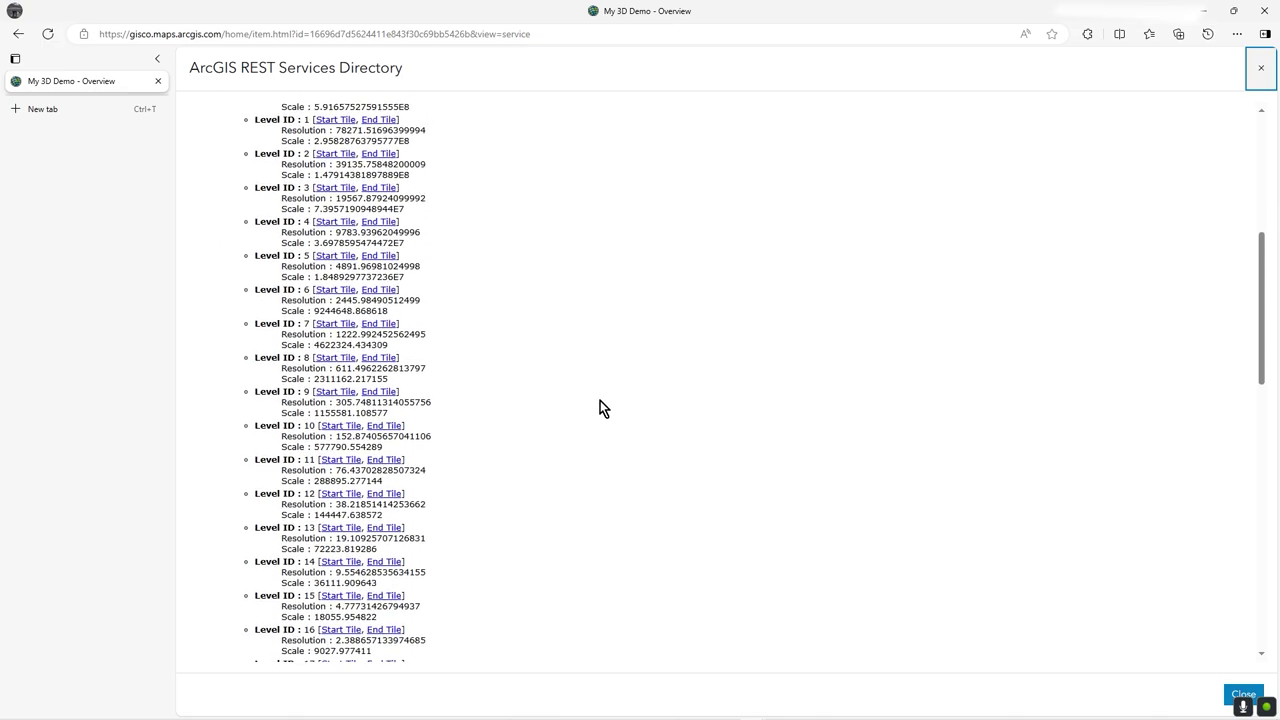
pyautogui.scroll(-3, 600, 406)
pyautogui.moveTo(1266, 331); pyautogui.dragTo(1262, 130)
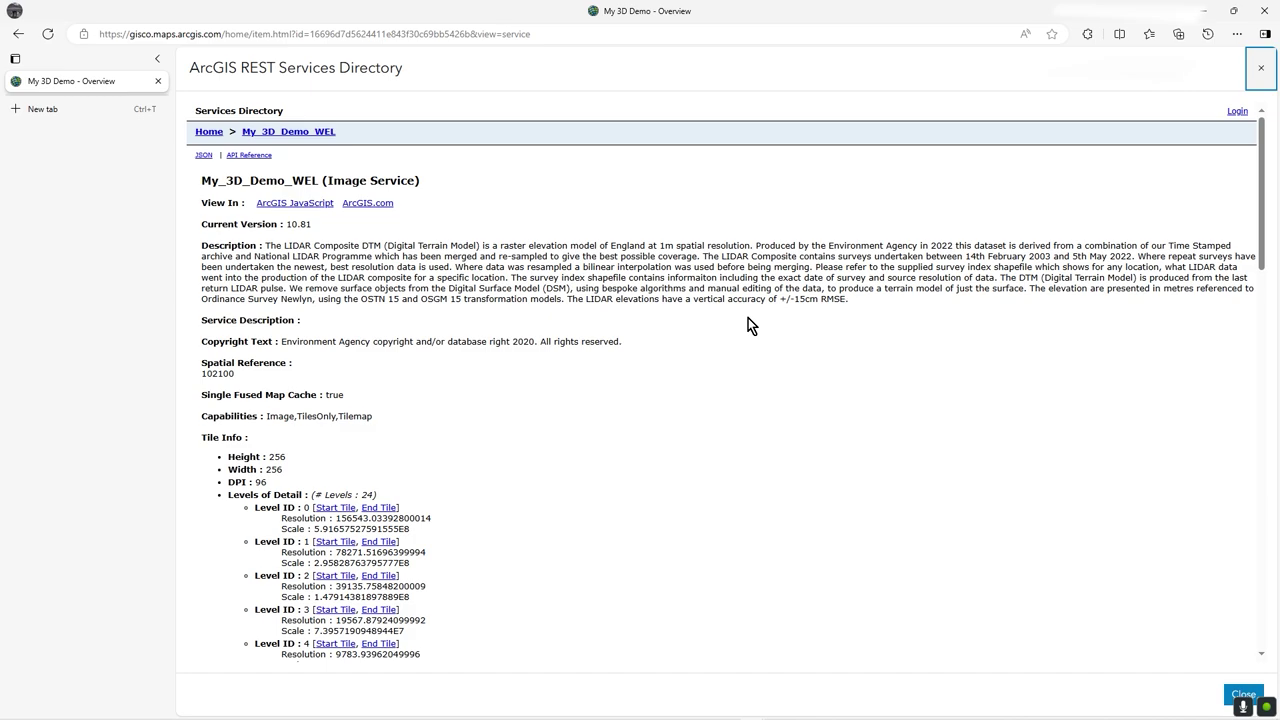
pyautogui.moveTo(890, 303); pyautogui.dragTo(266, 248)
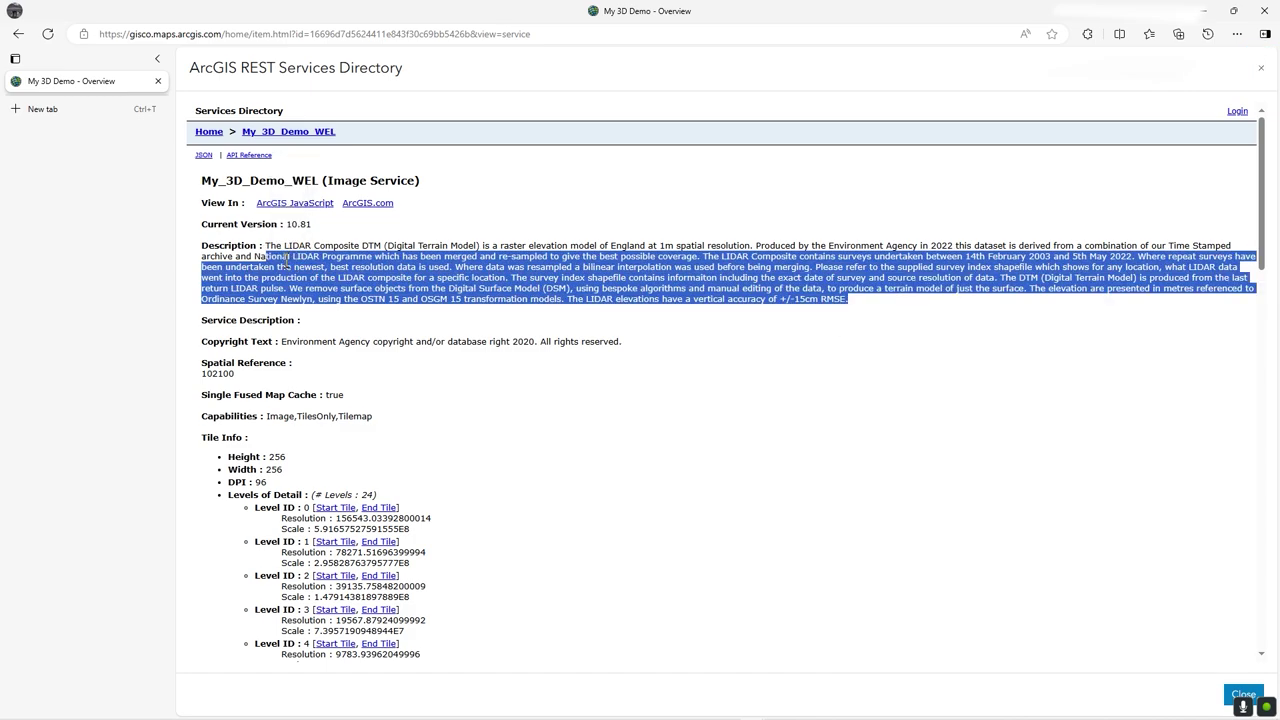
pyautogui.click(643, 359)
pyautogui.moveTo(622, 341); pyautogui.dragTo(272, 342)
pyautogui.tripleClick(283, 341)
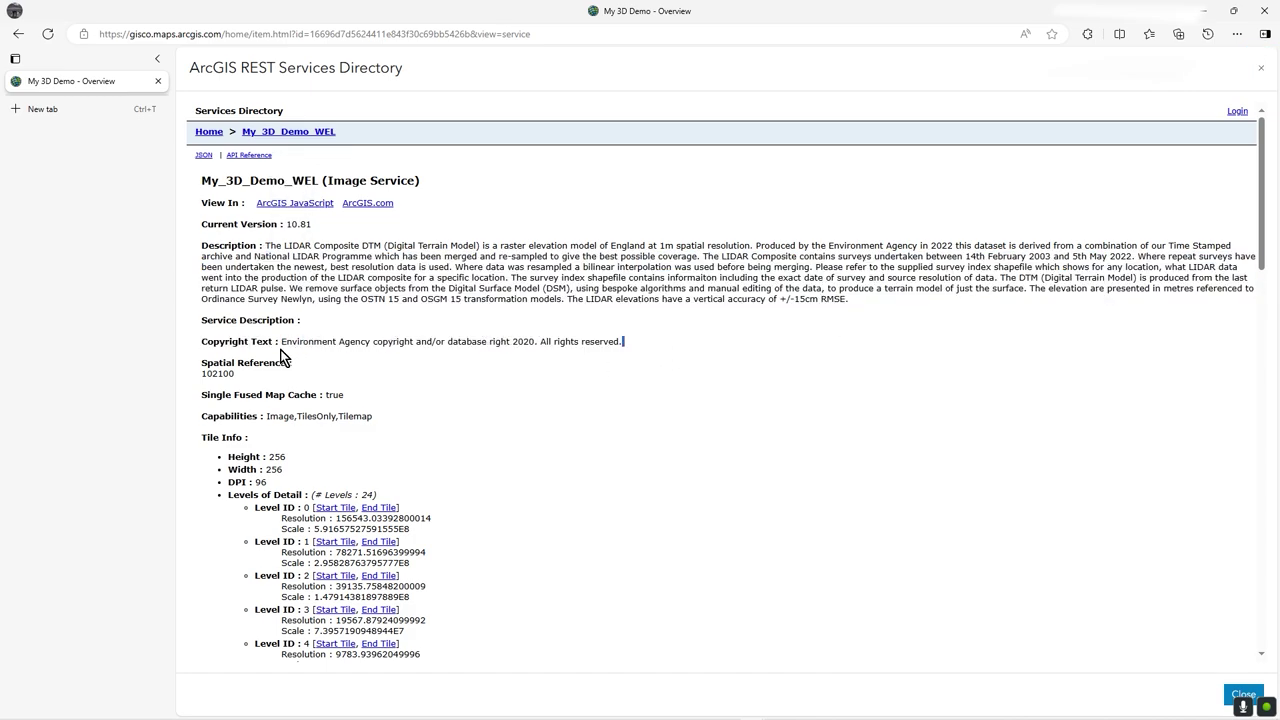
pyautogui.doubleClick(281, 341)
pyautogui.hotkey('shift', 'End')
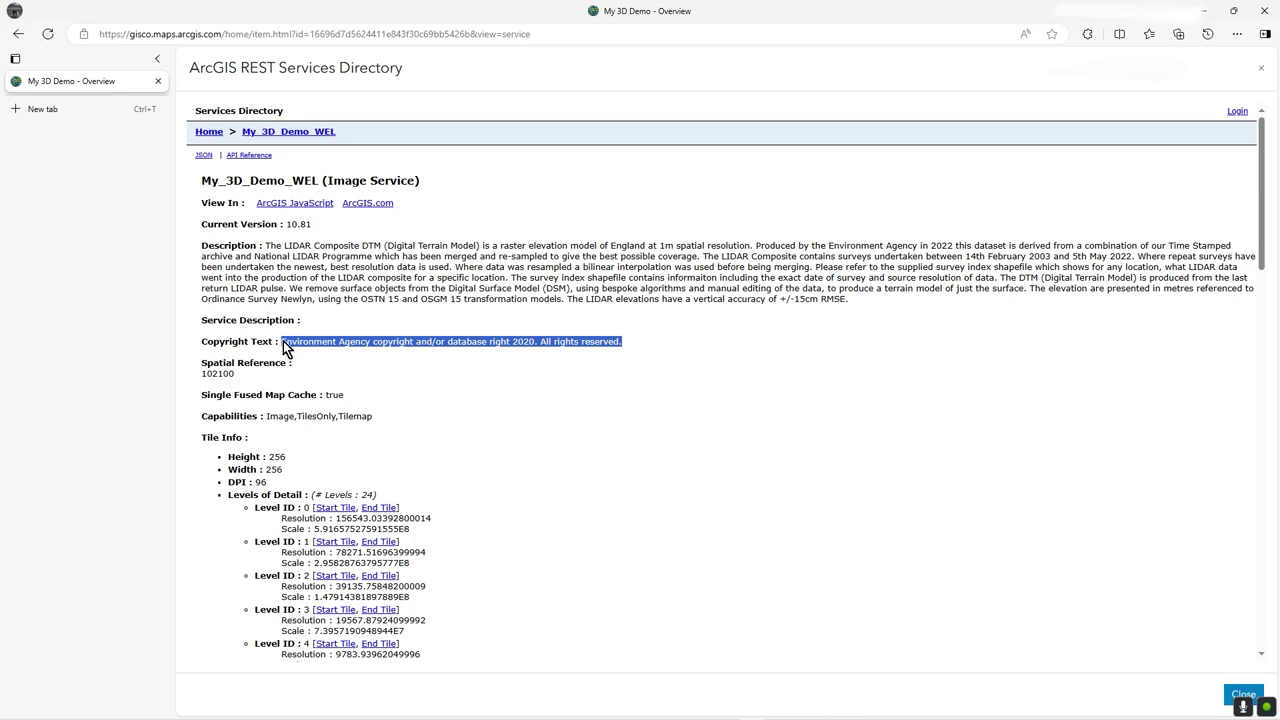
pyautogui.click(635, 350)
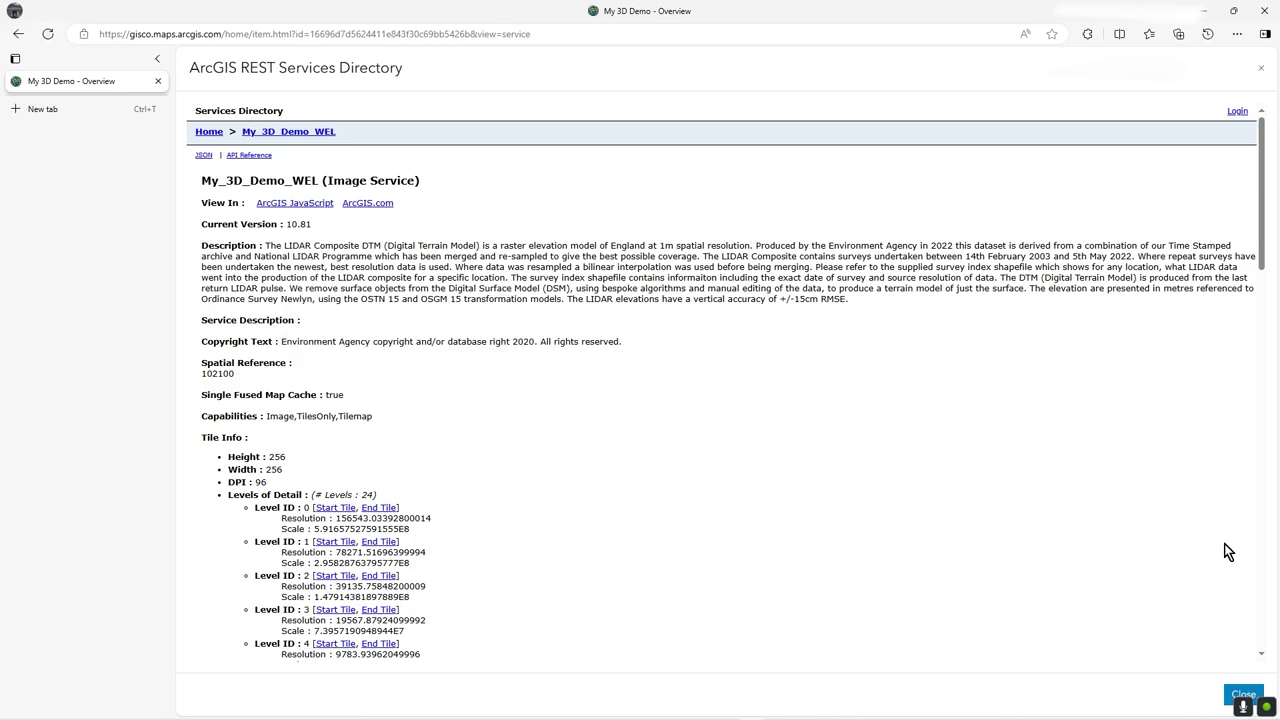
# Step: Close the service details and expand the Create Web App options for My 3D Demo
pyautogui.click(1231, 692)
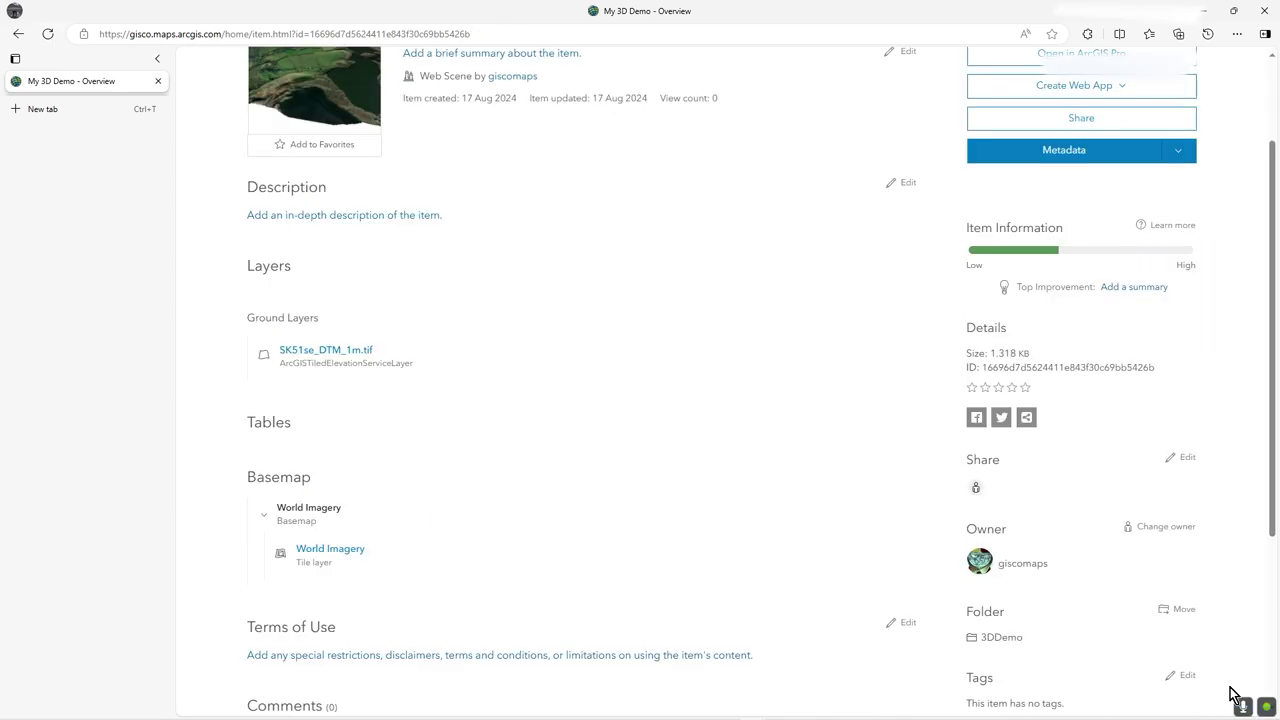
pyautogui.scroll(2, 800, 490)
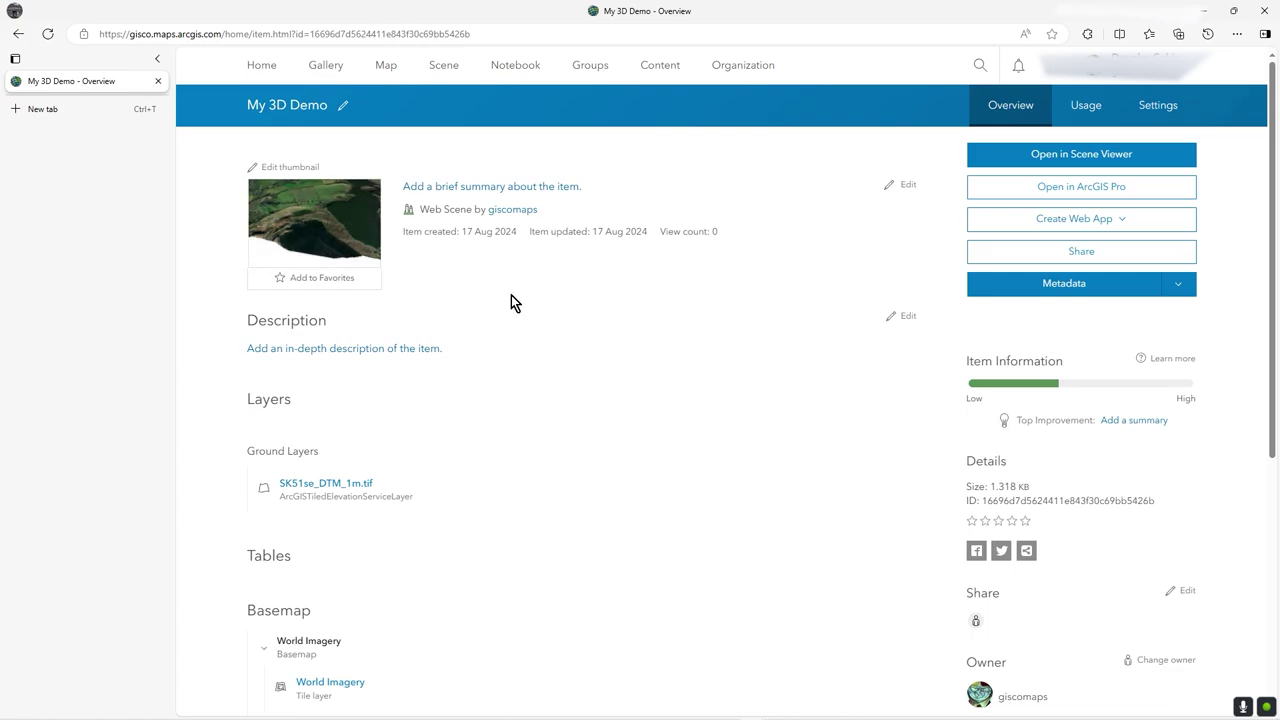
pyautogui.click(1095, 160)
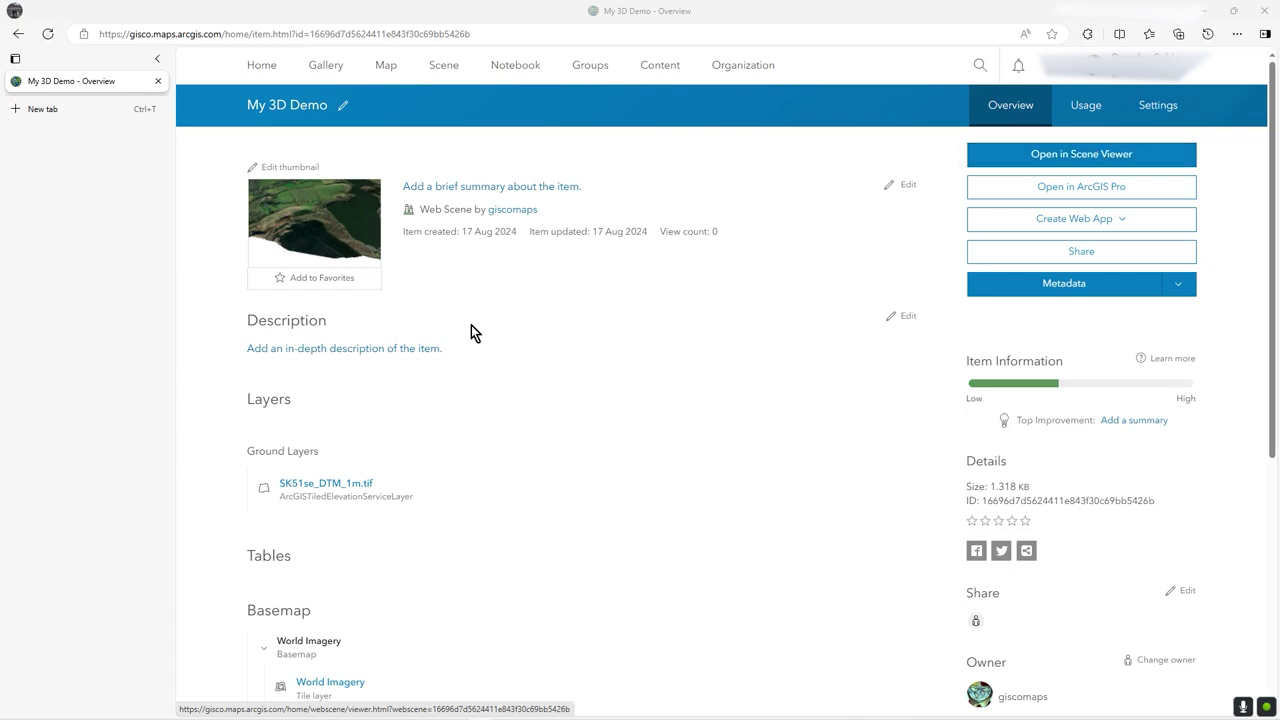
pyautogui.click(1118, 224)
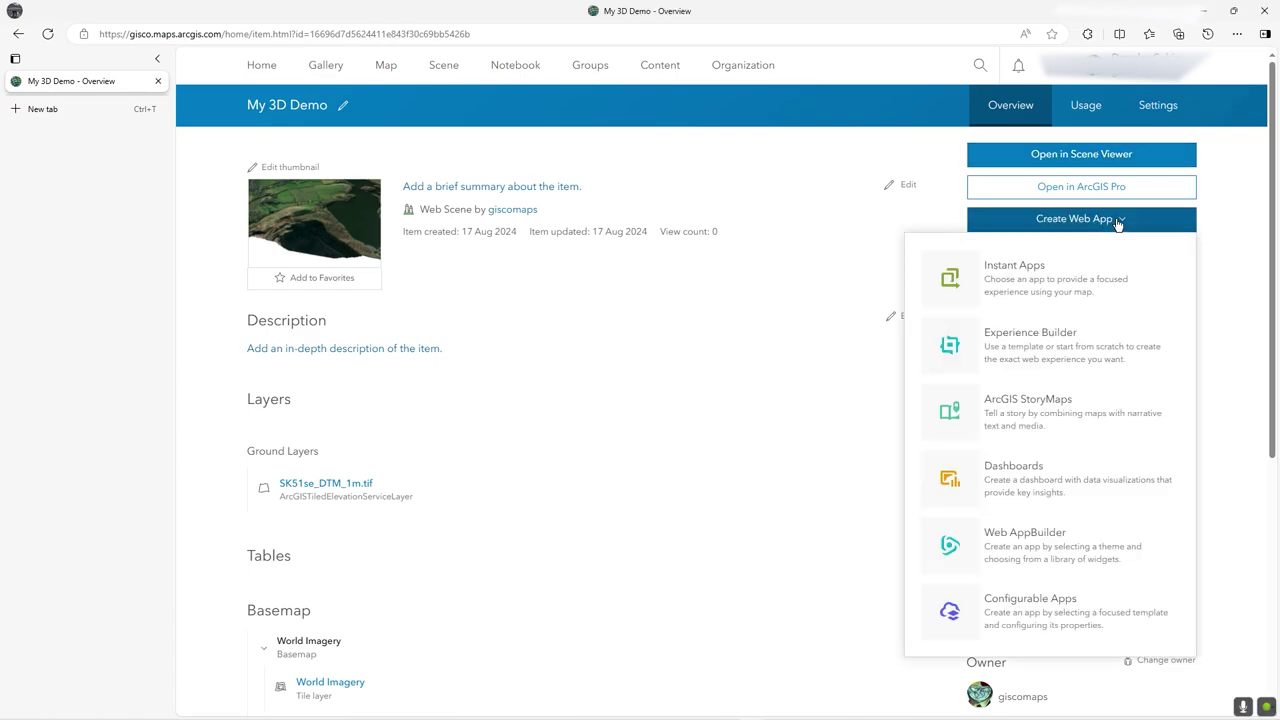
# Step: Choose Experience Builder and create a new experience from the Launchpad template
pyautogui.click(1031, 352)
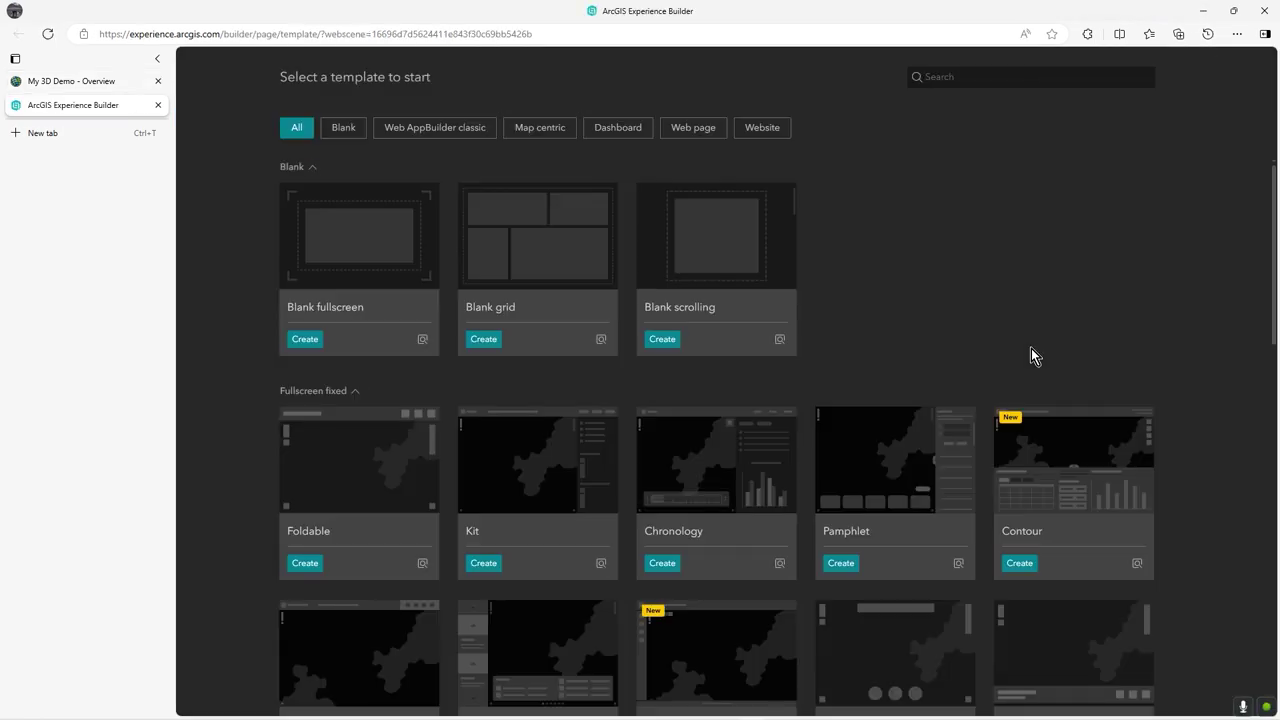
pyautogui.scroll(-1, 1031, 350)
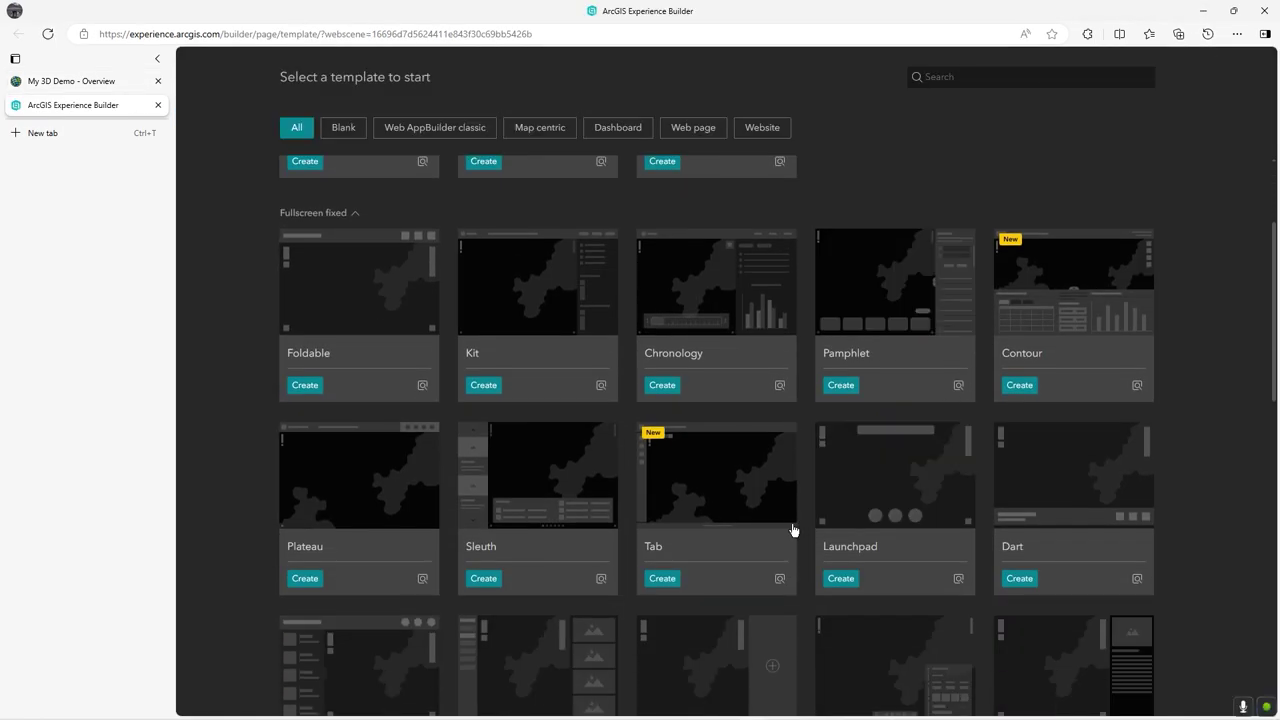
pyautogui.scroll(-3, 787, 532)
pyautogui.scroll(1, 800, 531)
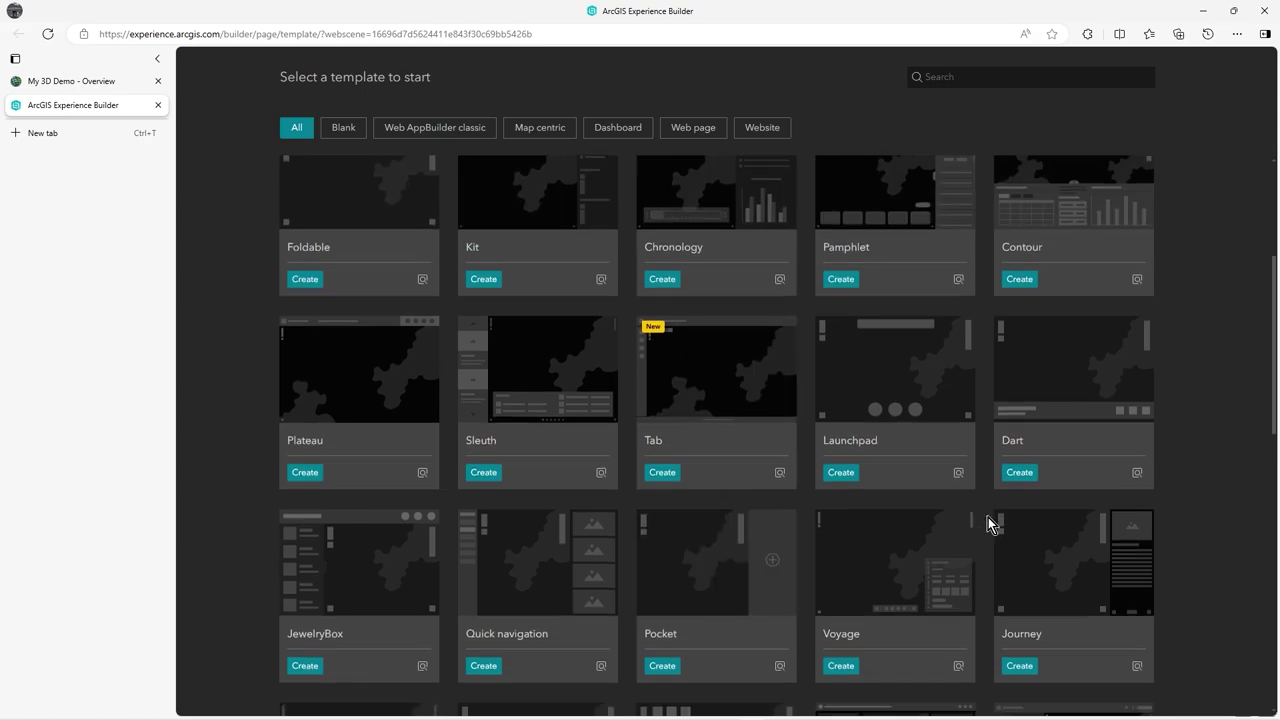
pyautogui.scroll(-2, 960, 470)
pyautogui.scroll(2, 940, 413)
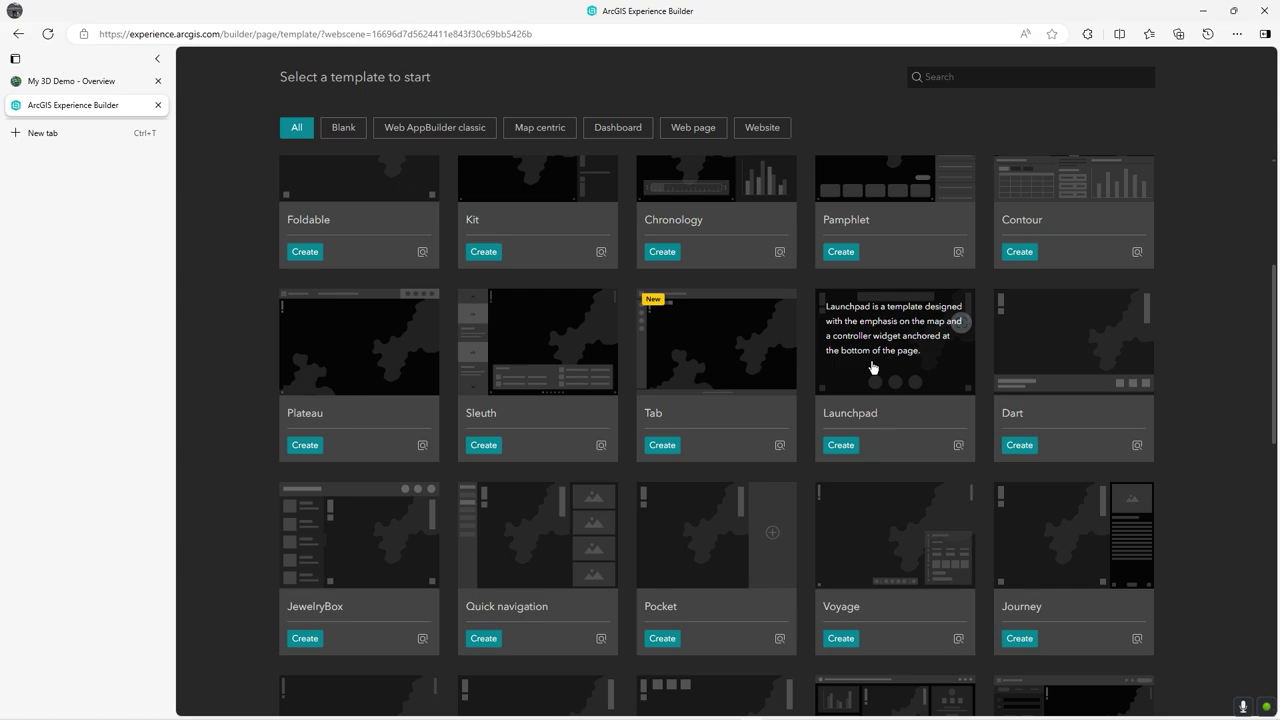
pyautogui.click(836, 447)
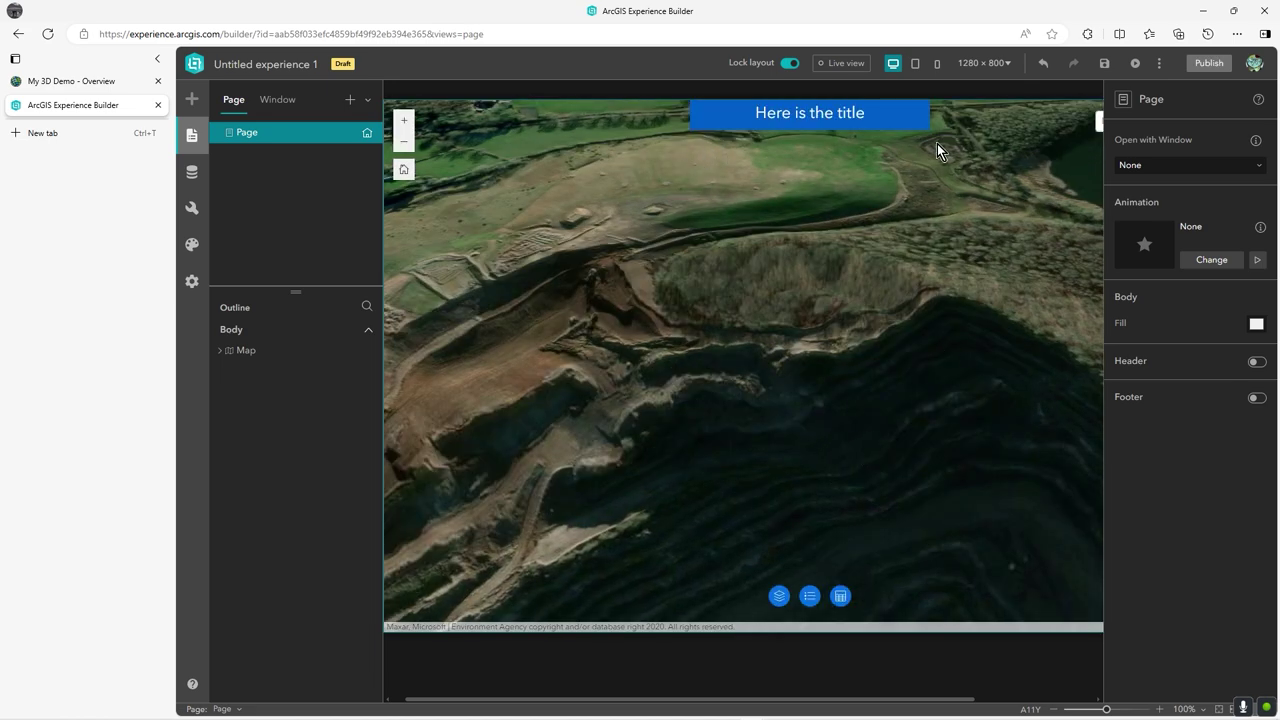
# Step: Change the page title text to 'My 3D Map Viewer'
pyautogui.doubleClick(848, 116)
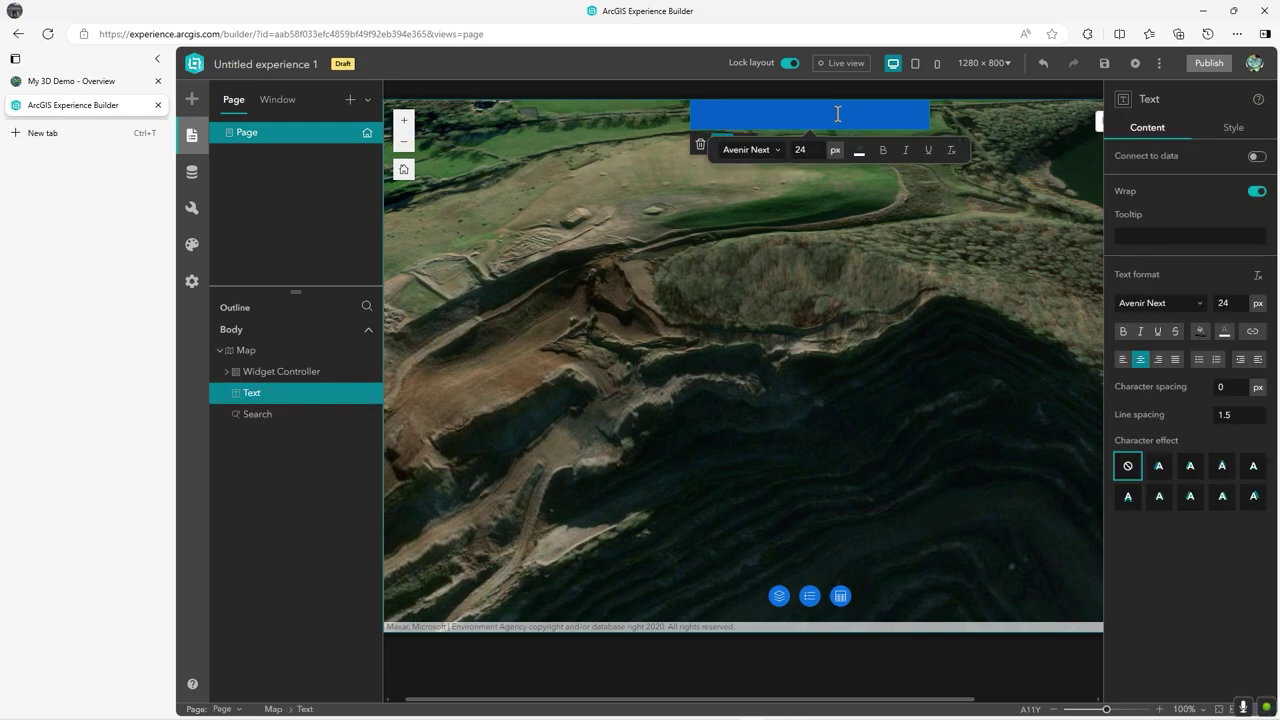
pyautogui.press('Escape')
pyautogui.write('My')
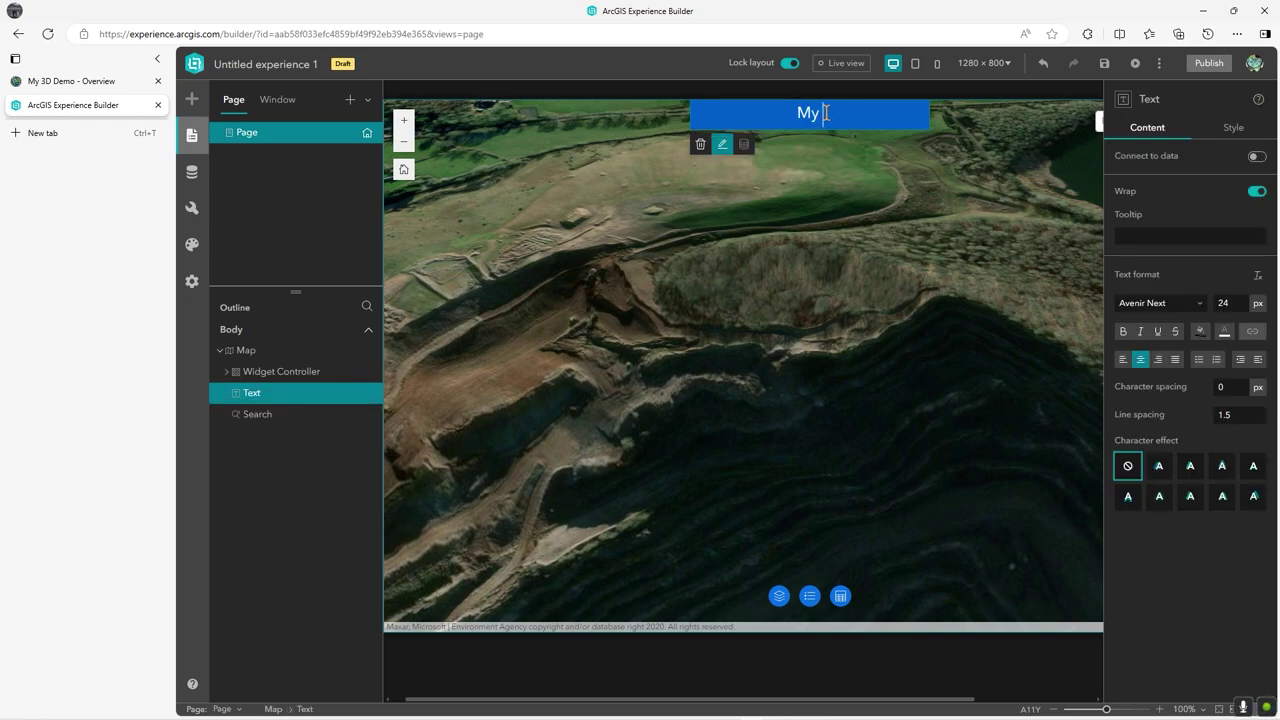
pyautogui.write(' 3D Map Viewer')
# Step: Select the map and its widget controller to review their settings
pyautogui.click(940, 180)
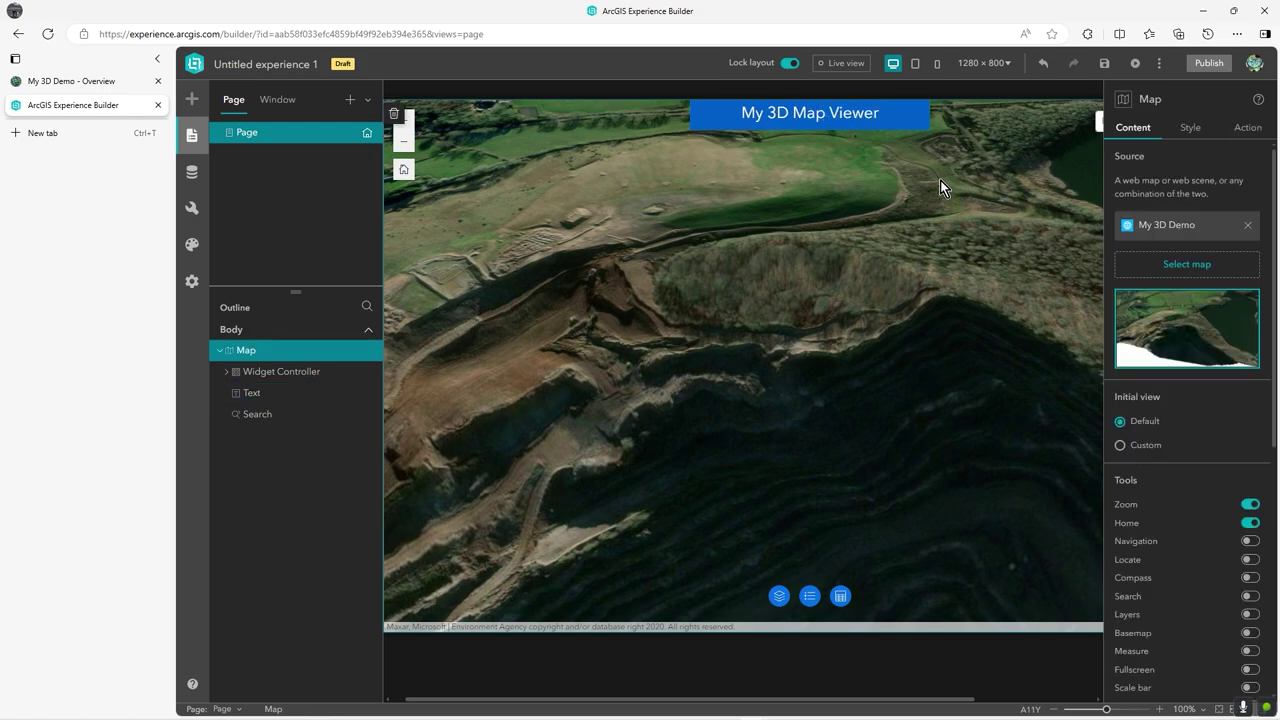
pyautogui.click(768, 586)
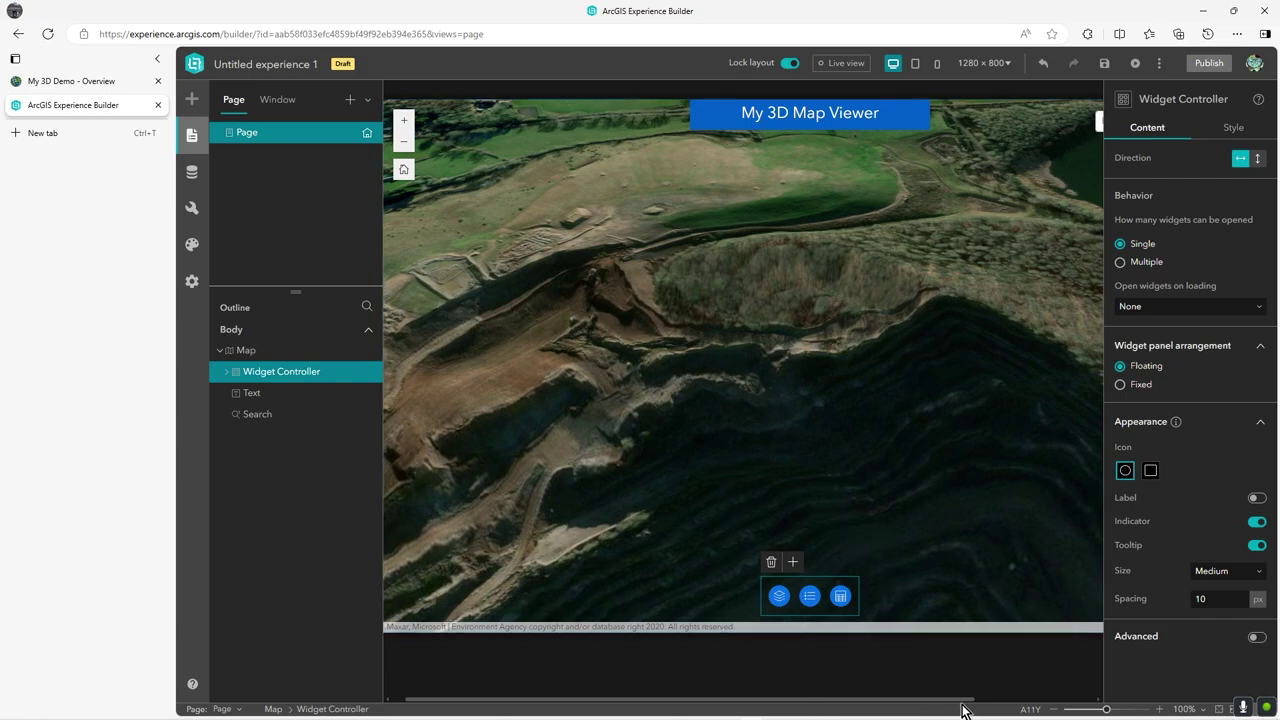
pyautogui.moveTo(964, 701); pyautogui.dragTo(887, 711)
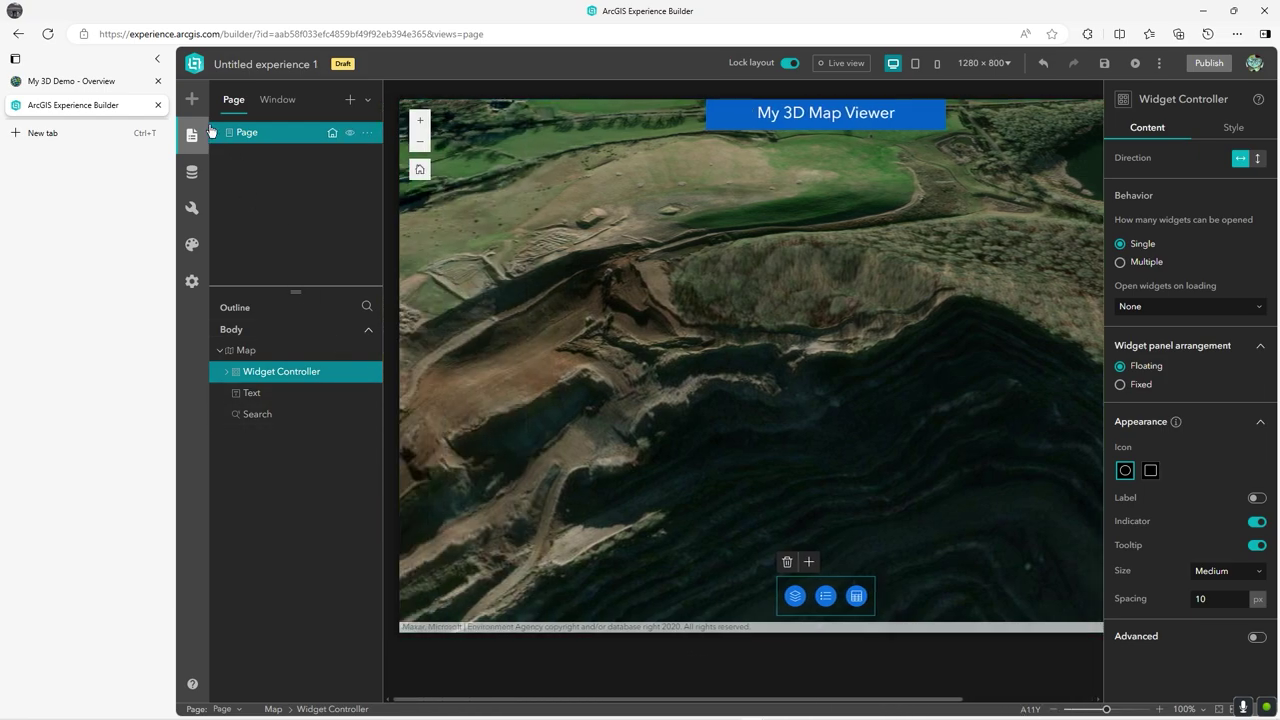
# Step: Unlock the layout and add Elevation Profile, 3D Toolbox and Fly Controller to the map's widget controller
pyautogui.click(790, 65)
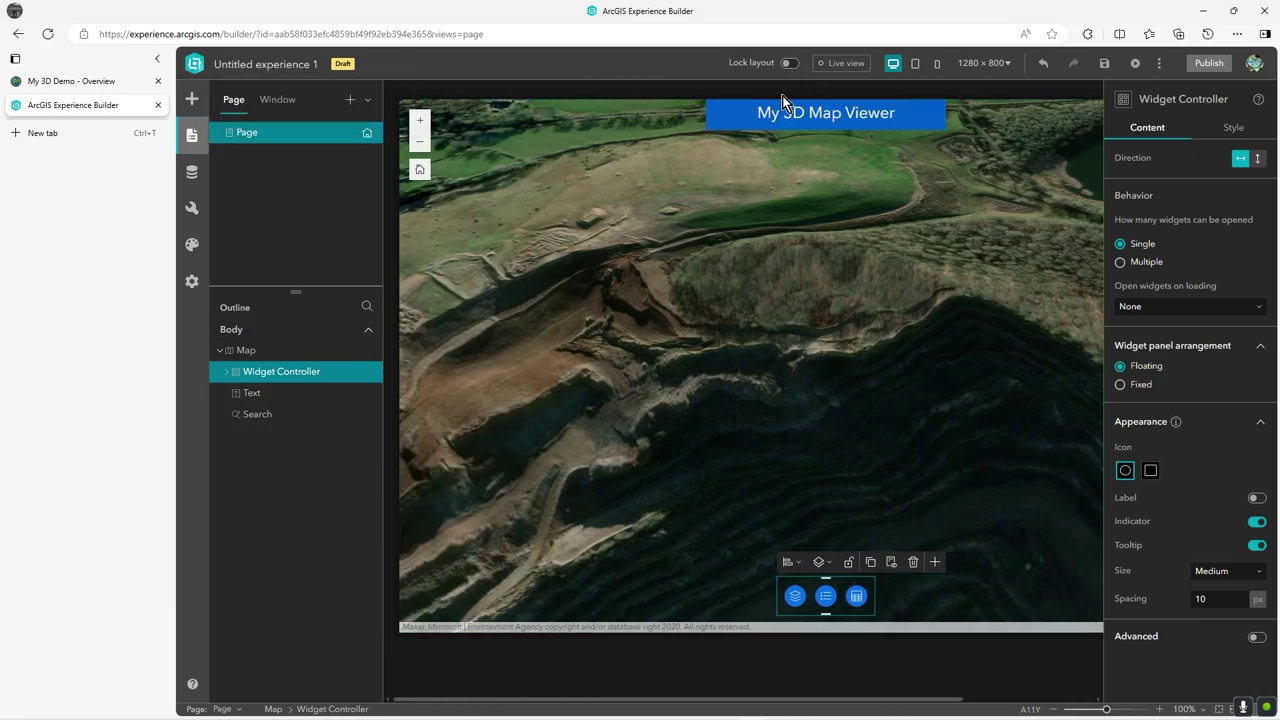
pyautogui.click(197, 105)
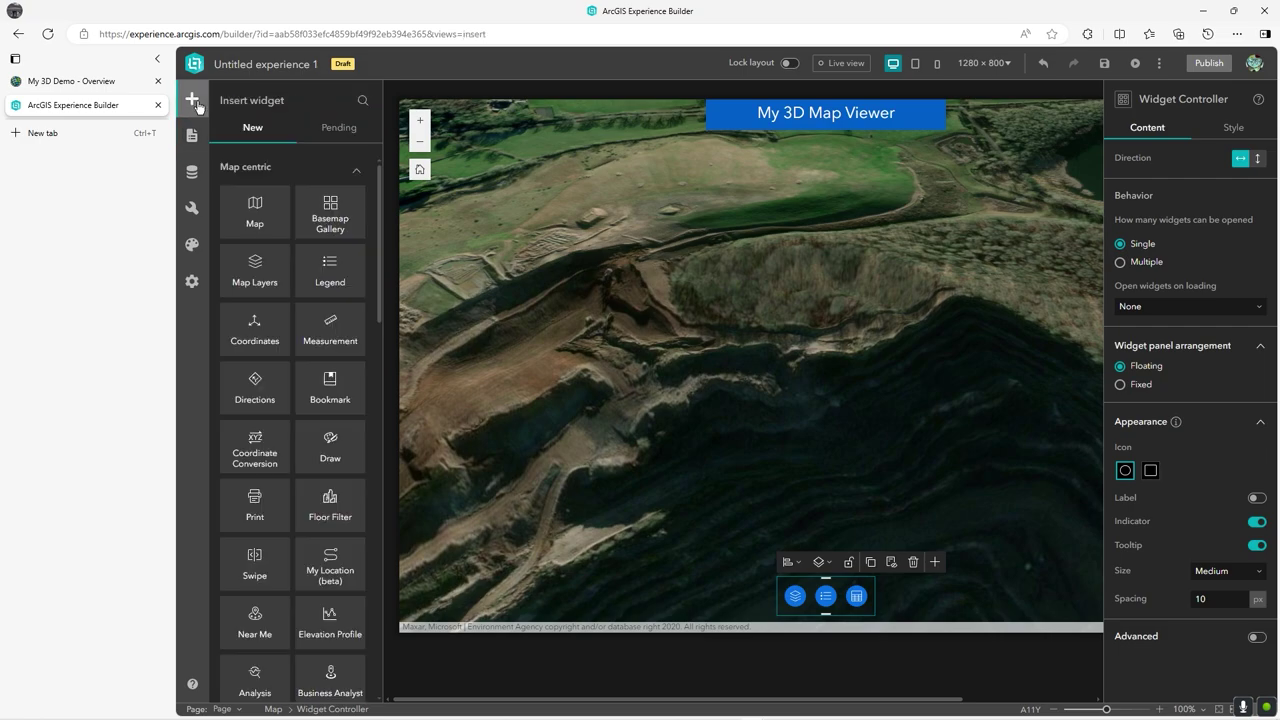
pyautogui.scroll(-2, 314, 305)
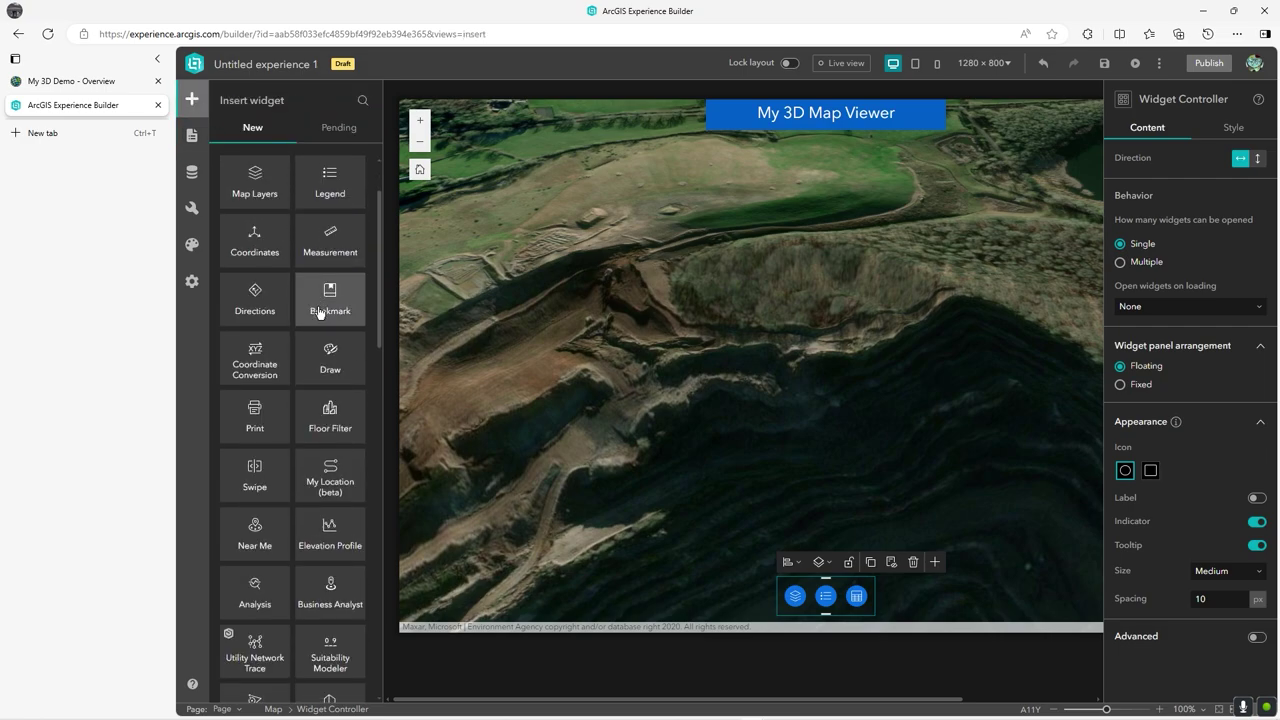
pyautogui.scroll(-1, 318, 316)
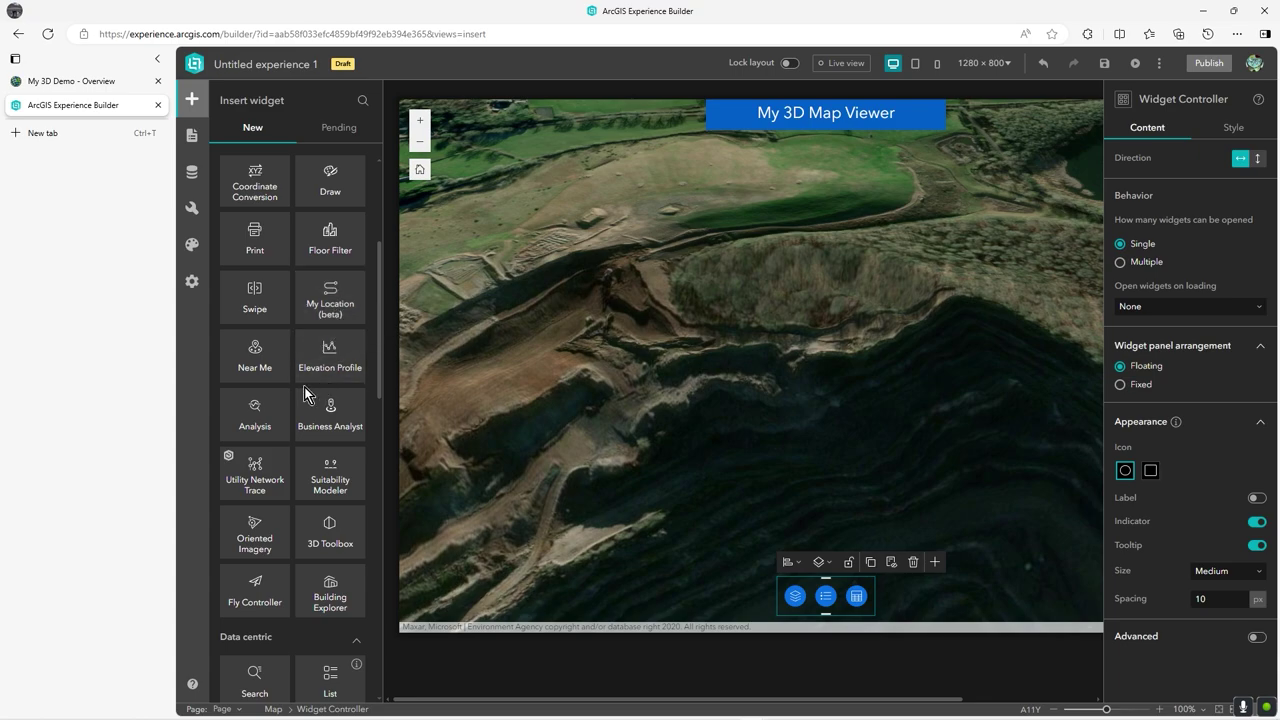
pyautogui.moveTo(333, 353); pyautogui.dragTo(774, 595)
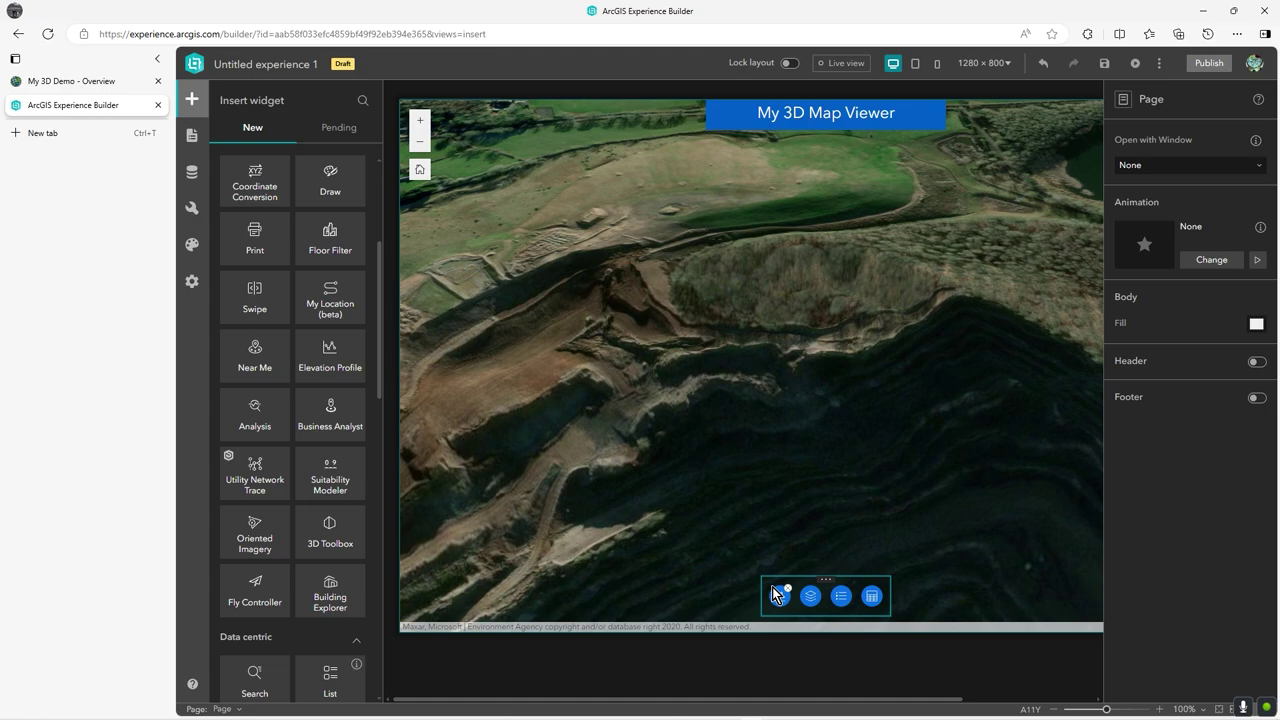
pyautogui.scroll(-2, 298, 512)
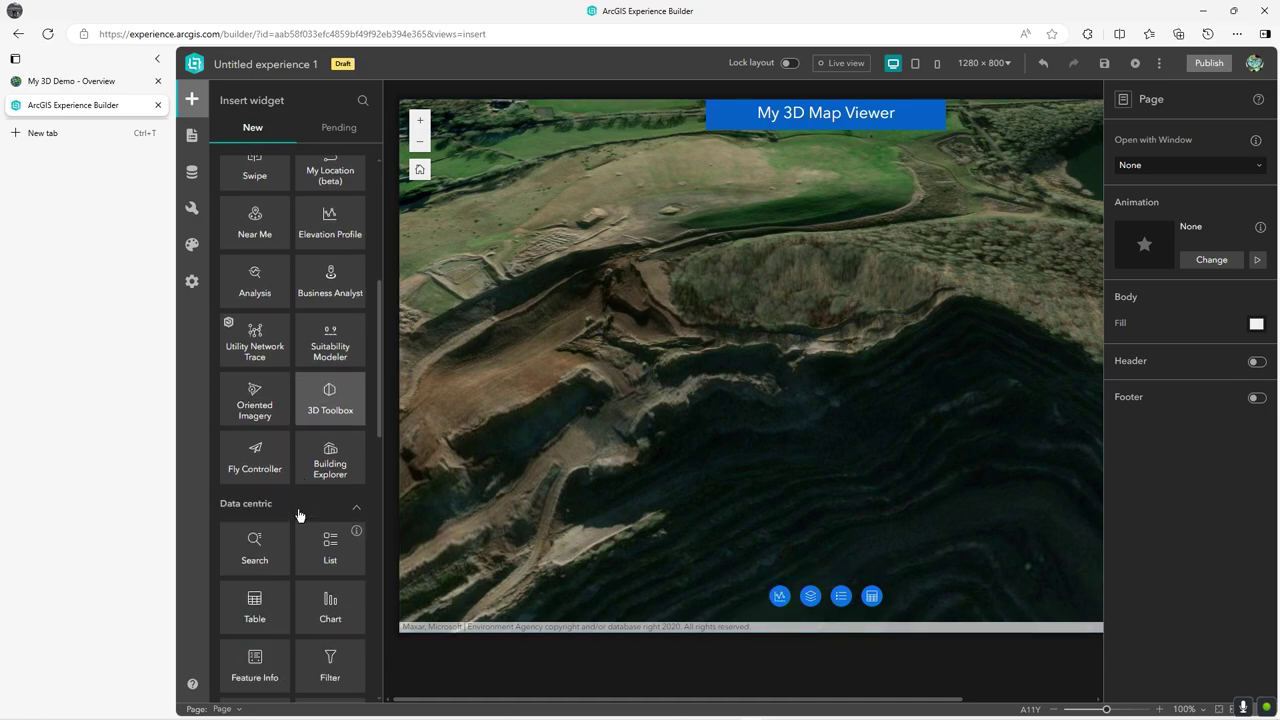
pyautogui.moveTo(330, 395); pyautogui.dragTo(800, 597)
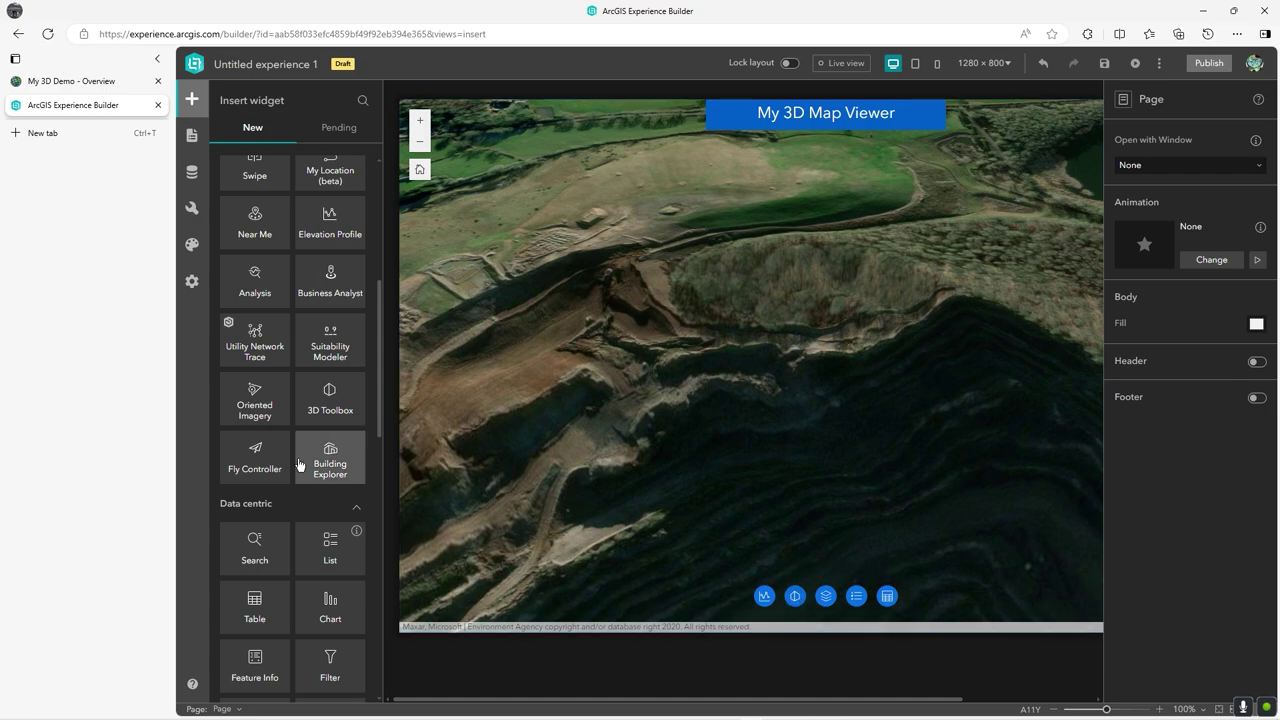
pyautogui.moveTo(263, 467); pyautogui.dragTo(814, 595)
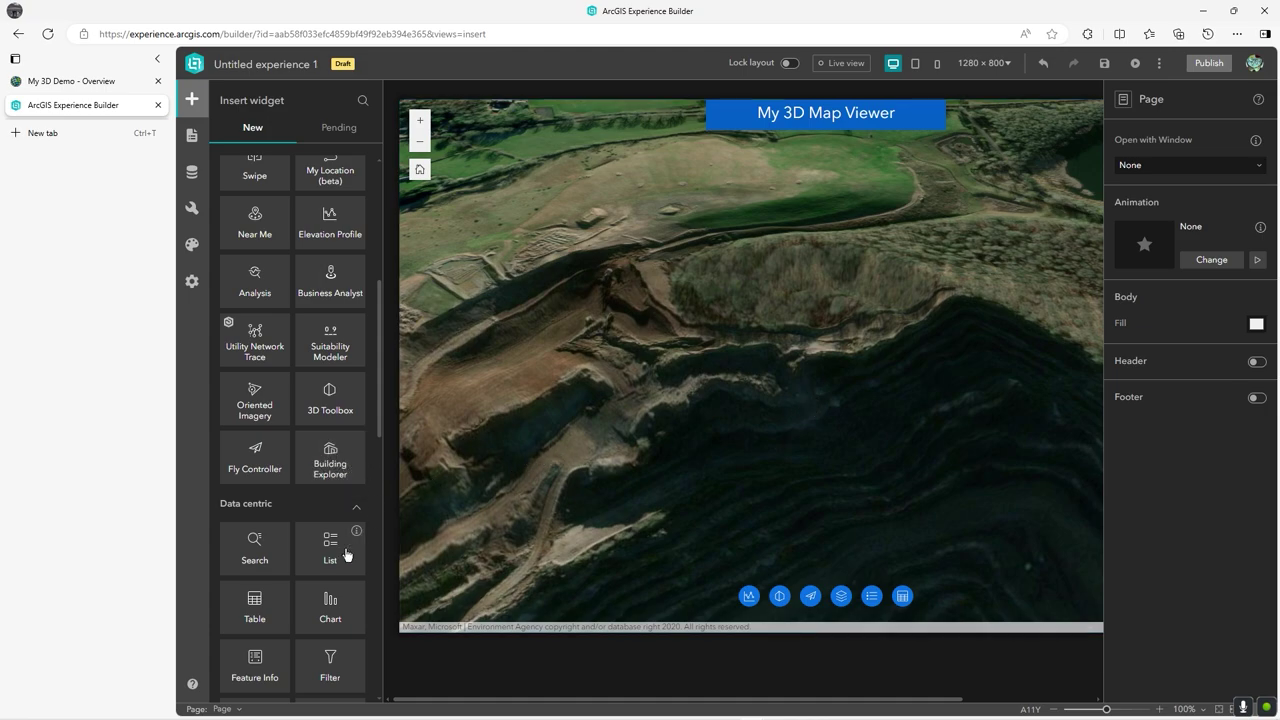
pyautogui.scroll(-2, 343, 566)
pyautogui.scroll(4, 344, 564)
pyautogui.scroll(3, 344, 564)
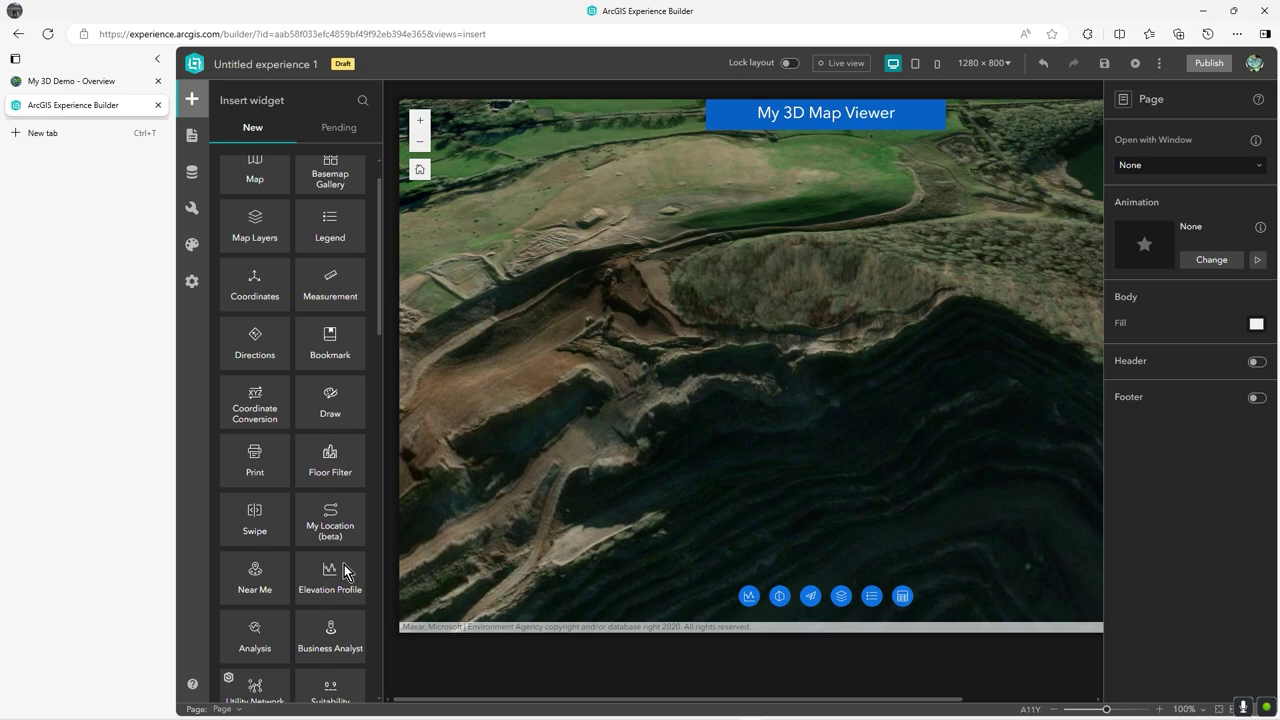
pyautogui.scroll(-4, 346, 572)
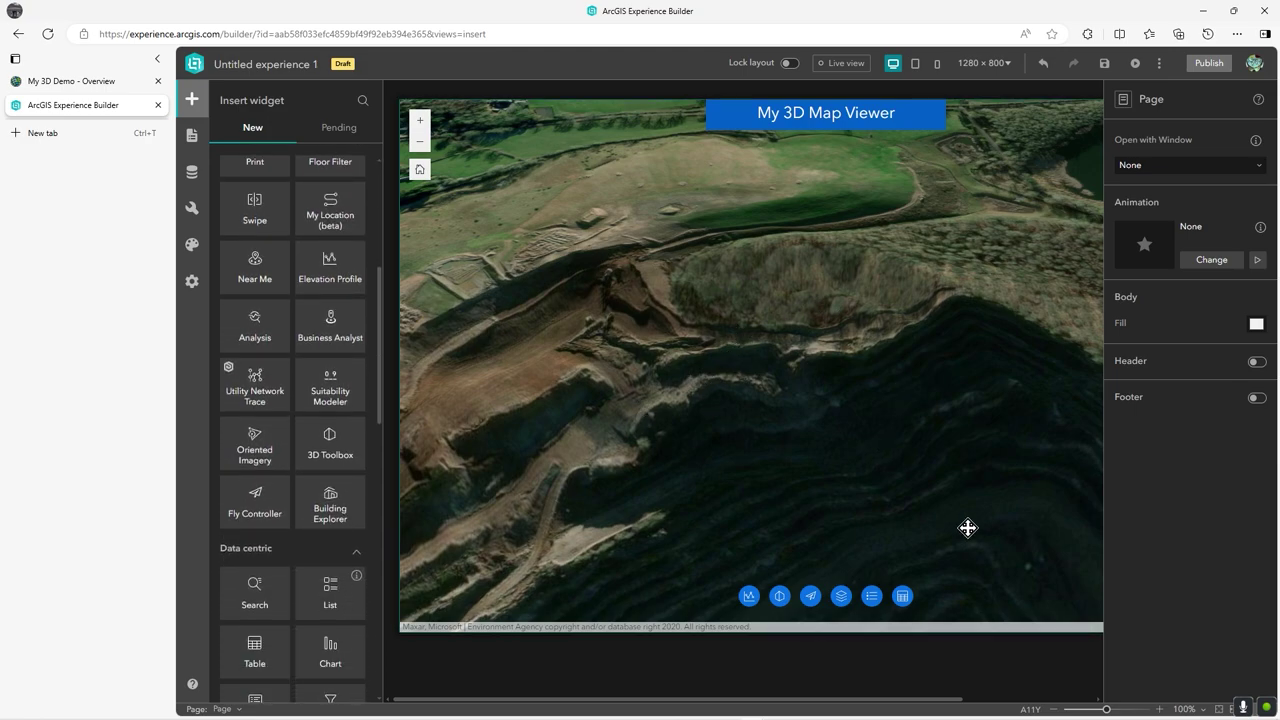
# Step: Review the Elevation Profile and 3D Toolbox settings, checking the Weather tool's options
pyautogui.click(749, 596)
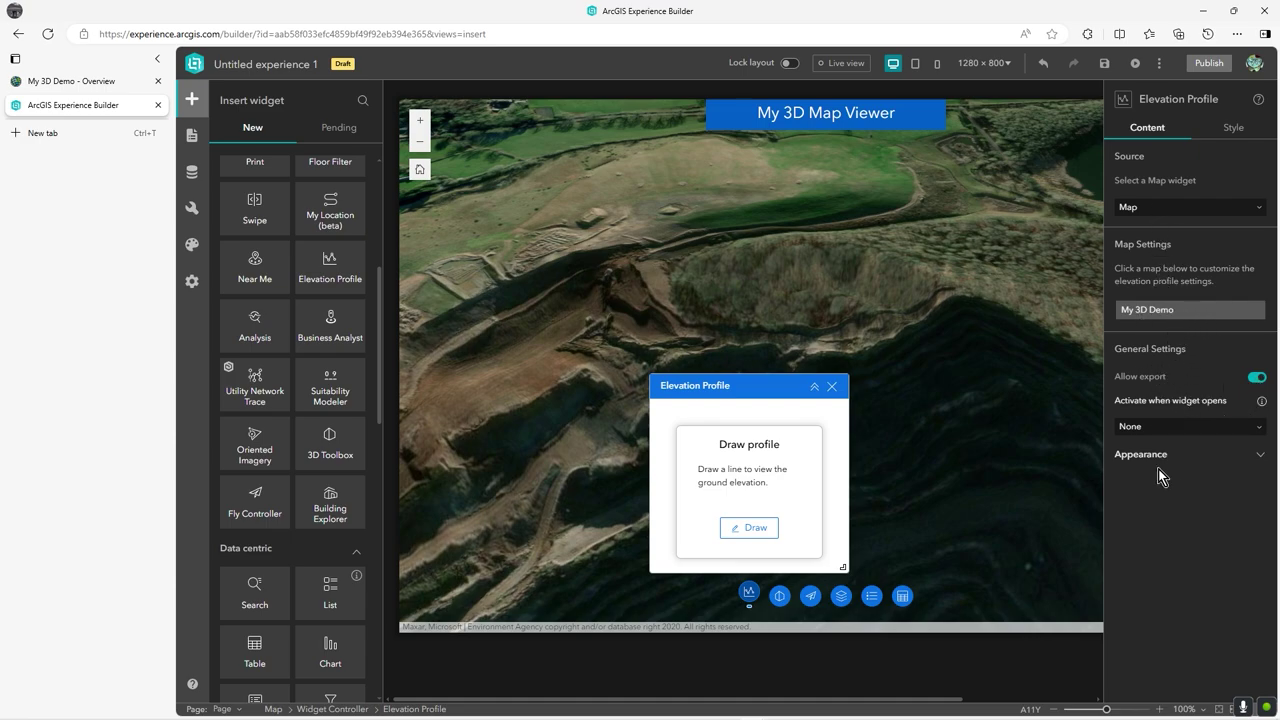
pyautogui.click(779, 596)
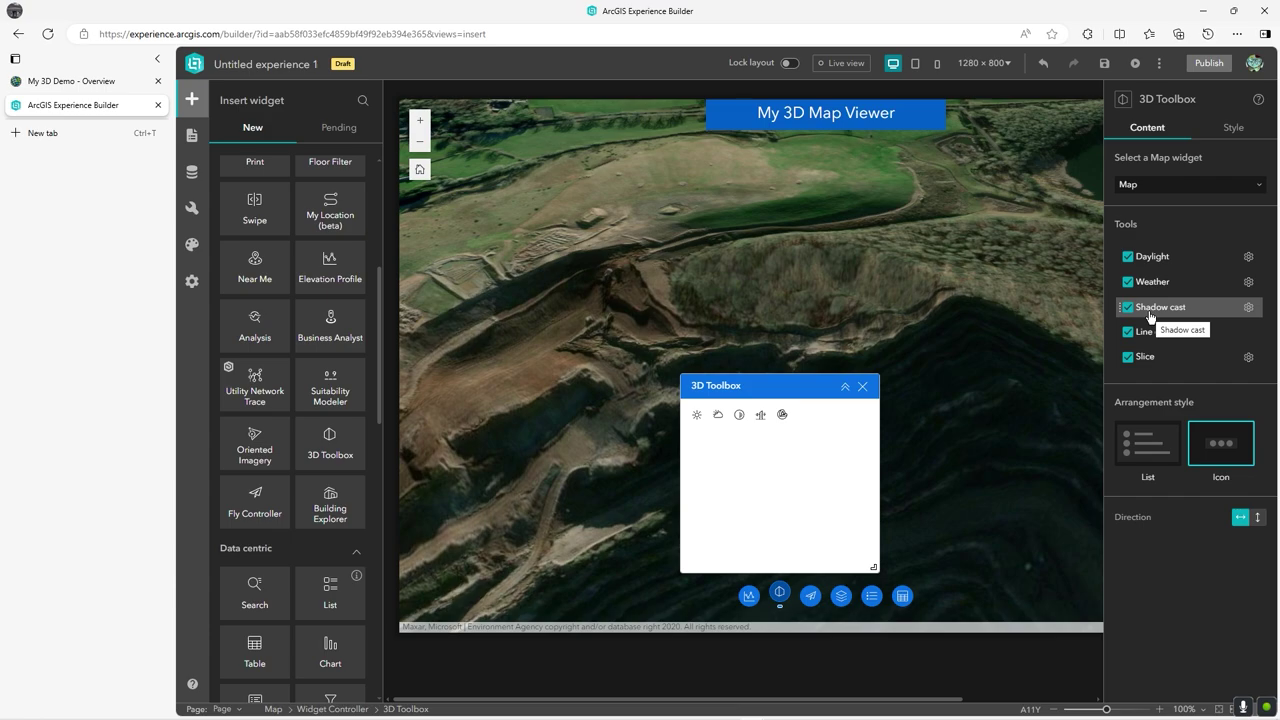
pyautogui.click(1249, 283)
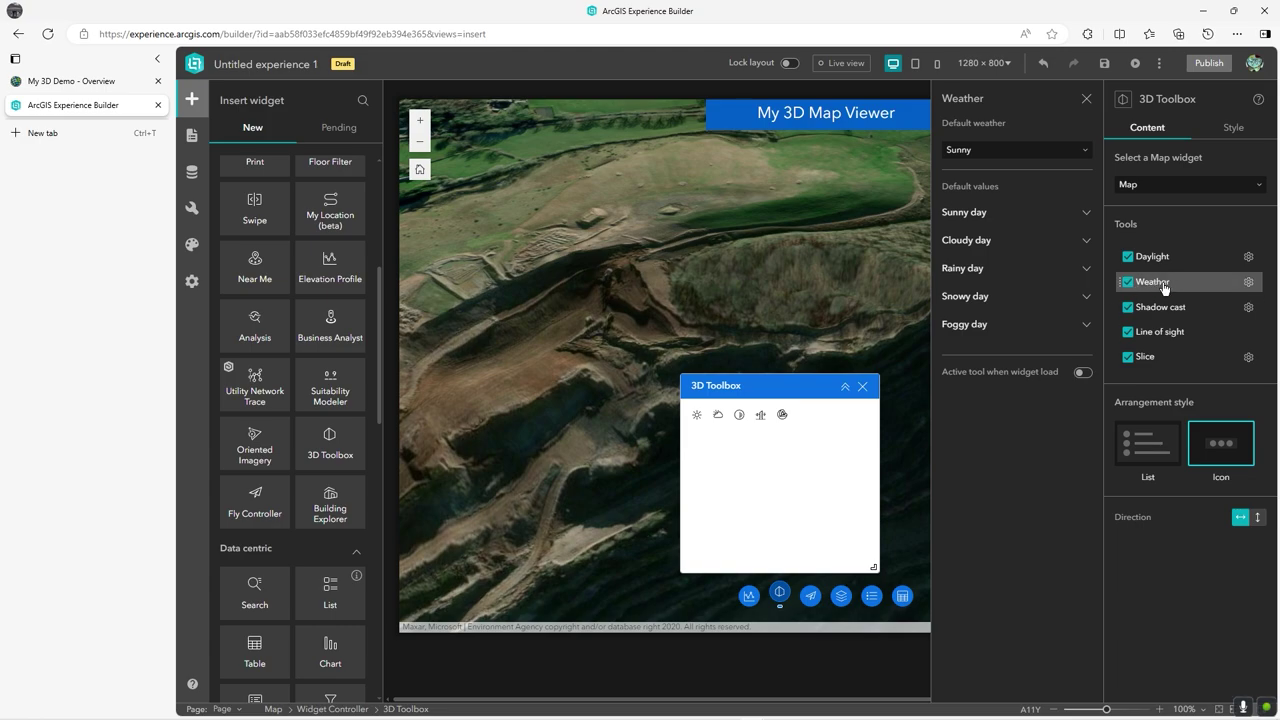
pyautogui.click(1148, 560)
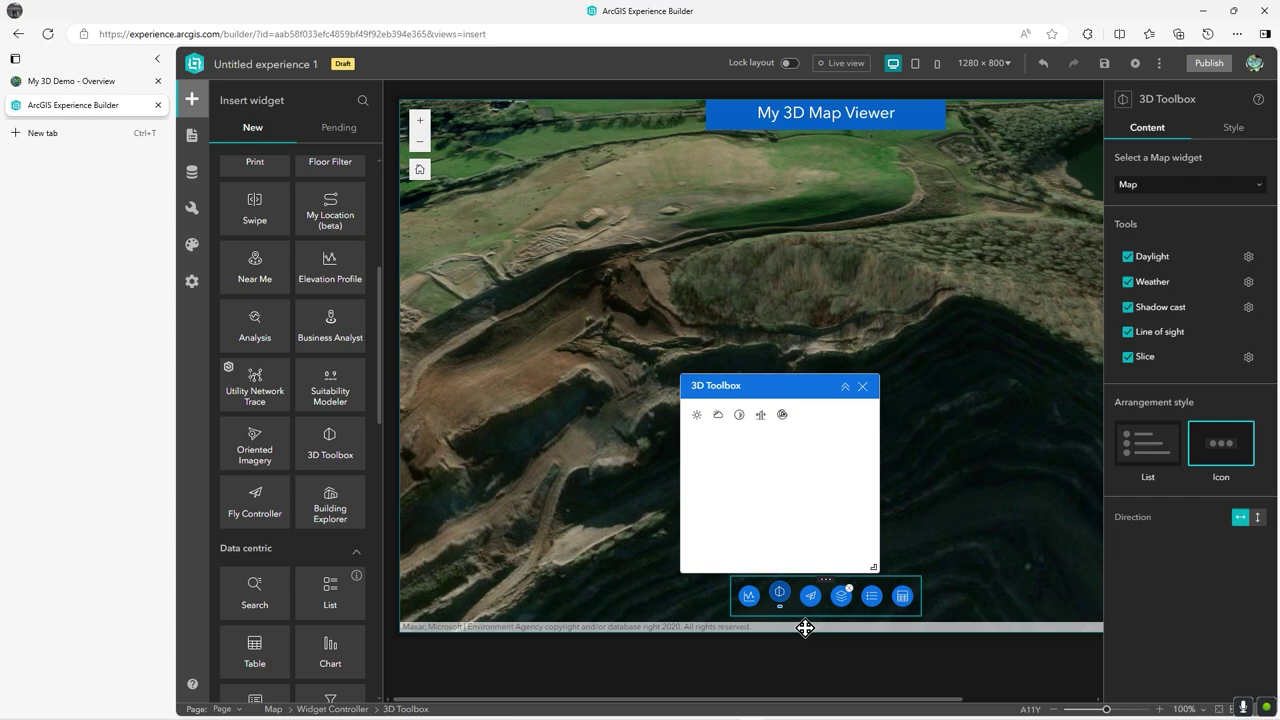
# Step: Enable Plan routes in the Fly Controller settings and create a new route
pyautogui.click(810, 598)
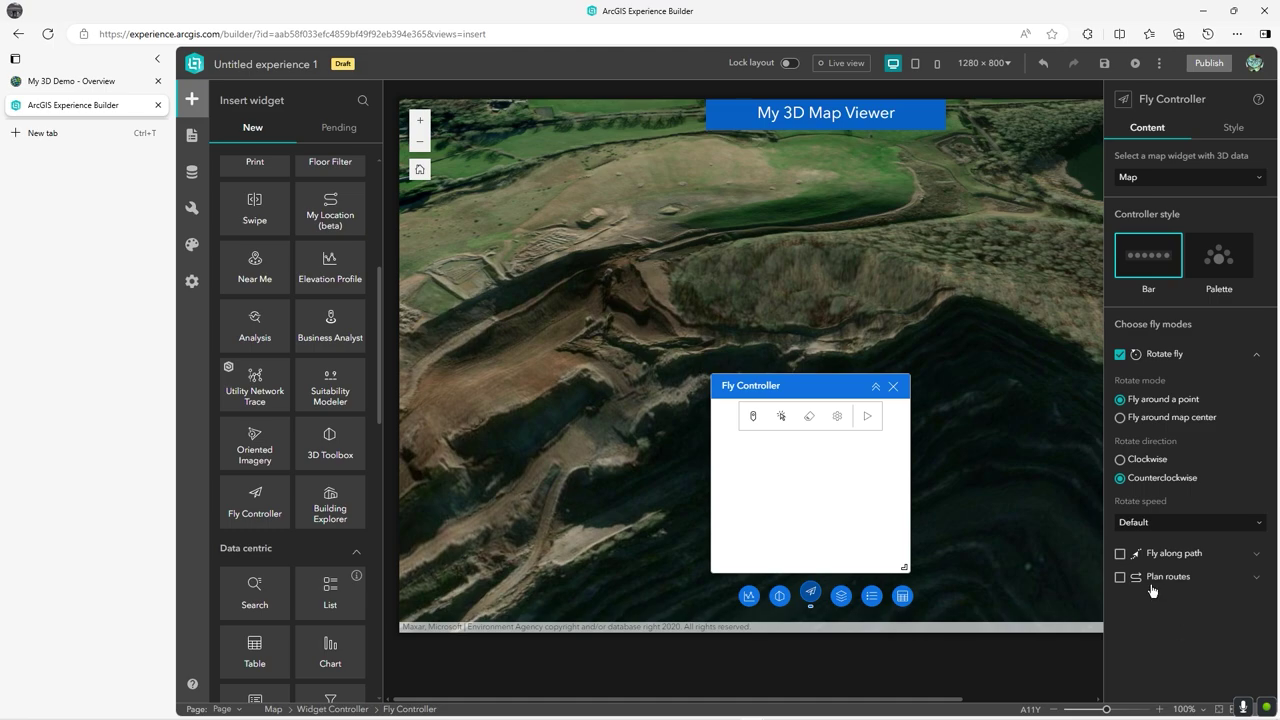
pyautogui.click(1121, 580)
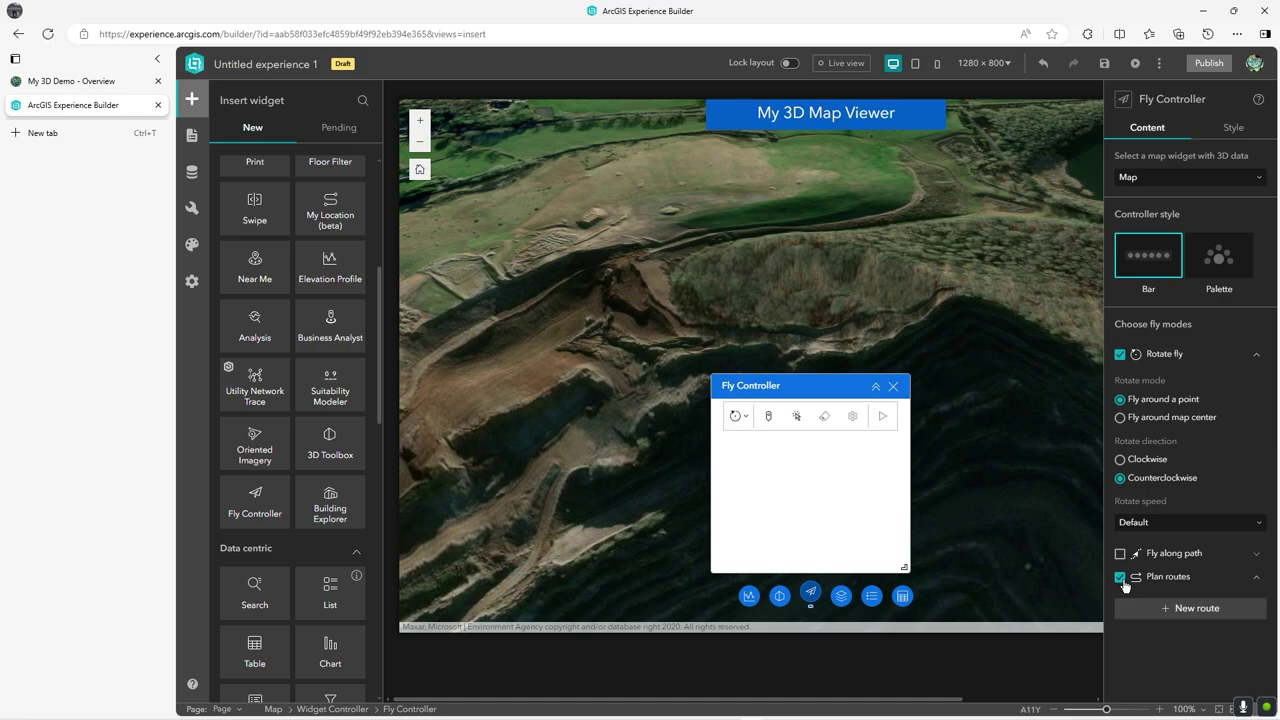
pyautogui.click(1197, 608)
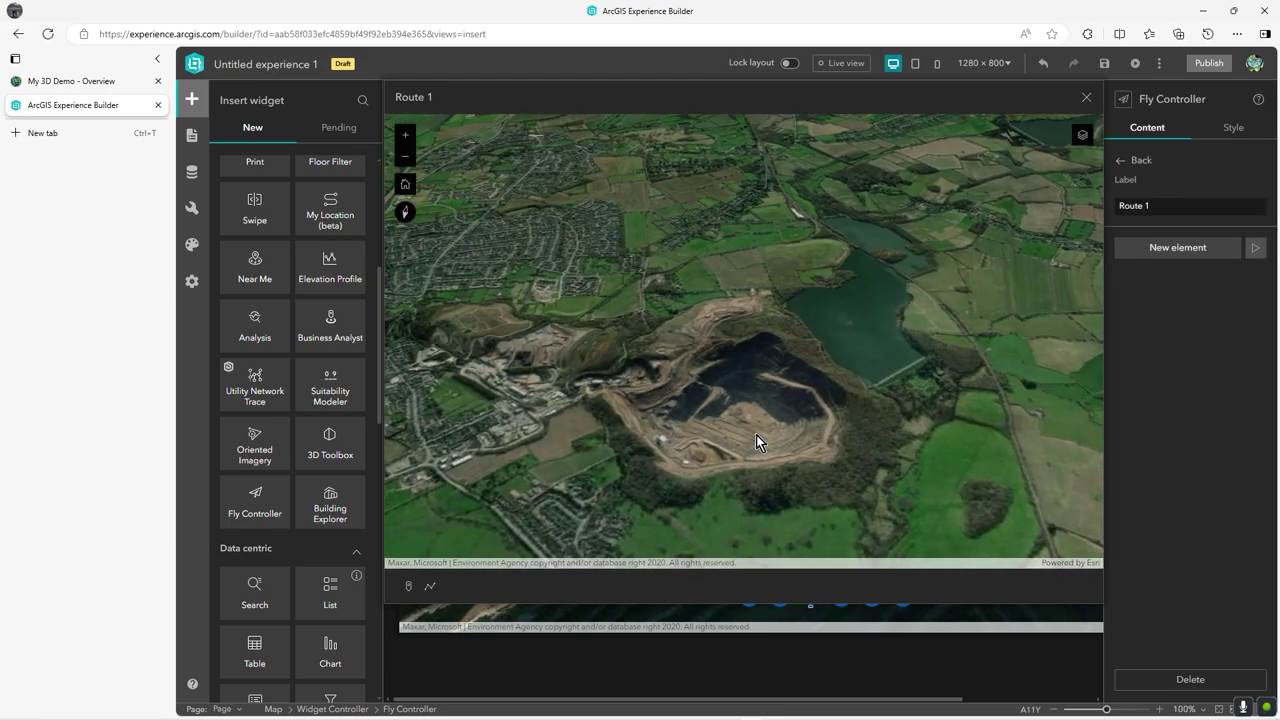
# Step: Zoom, rotate and tilt the Route 1 view to frame the quarry cliff and reservoir
pyautogui.scroll(-5, 756, 435)
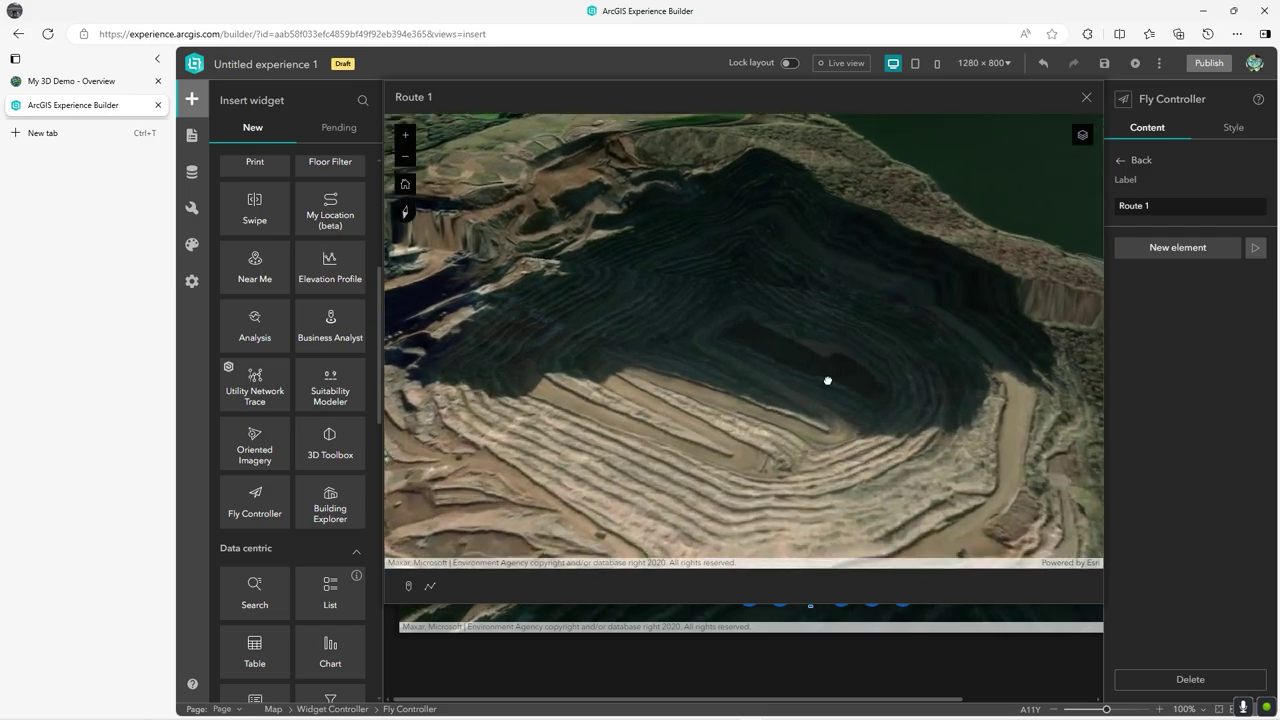
pyautogui.scroll(-2, 815, 350)
pyautogui.scroll(-4, 760, 280)
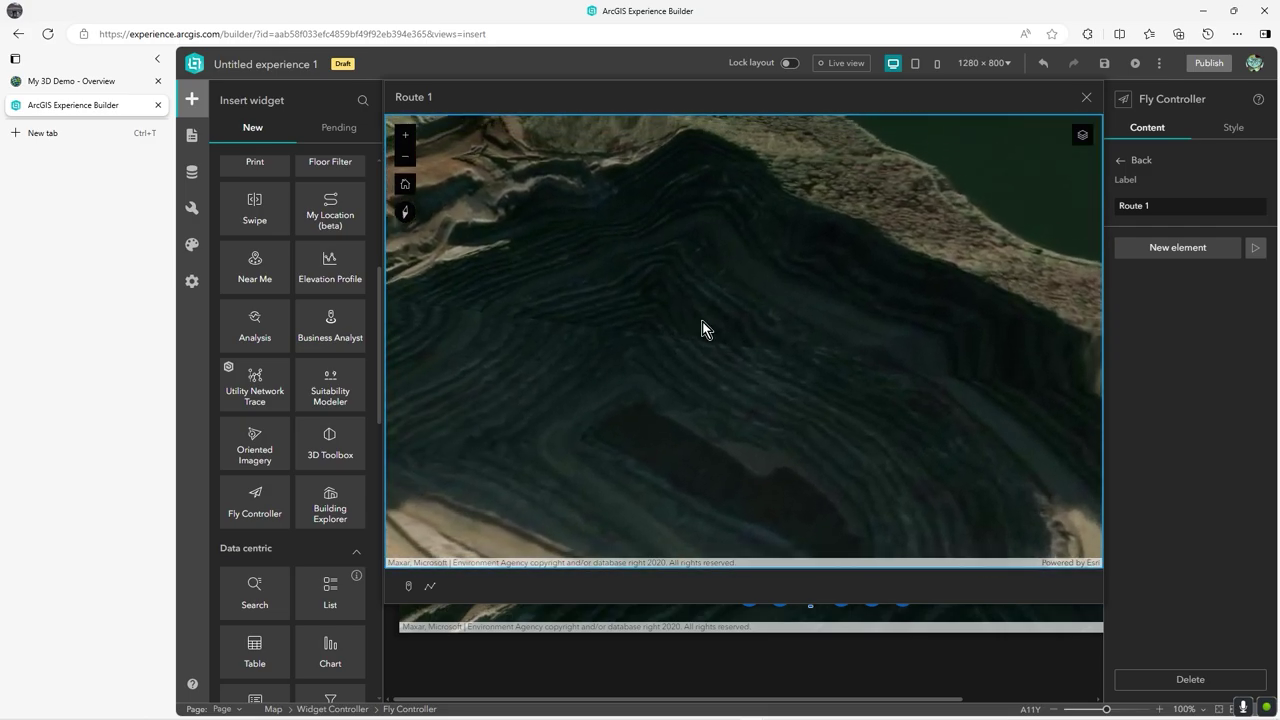
pyautogui.moveTo(702, 321); pyautogui.dragTo(480, 297, button='right')
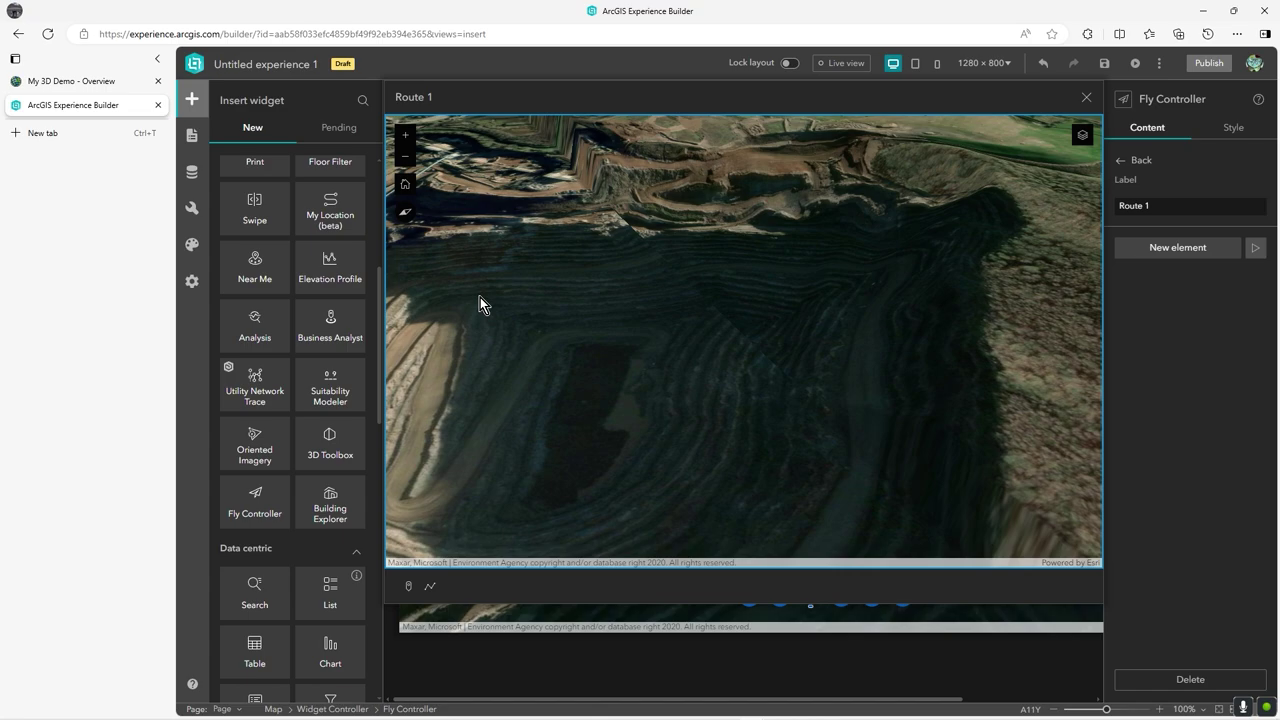
pyautogui.moveTo(898, 342); pyautogui.dragTo(810, 293, button='right')
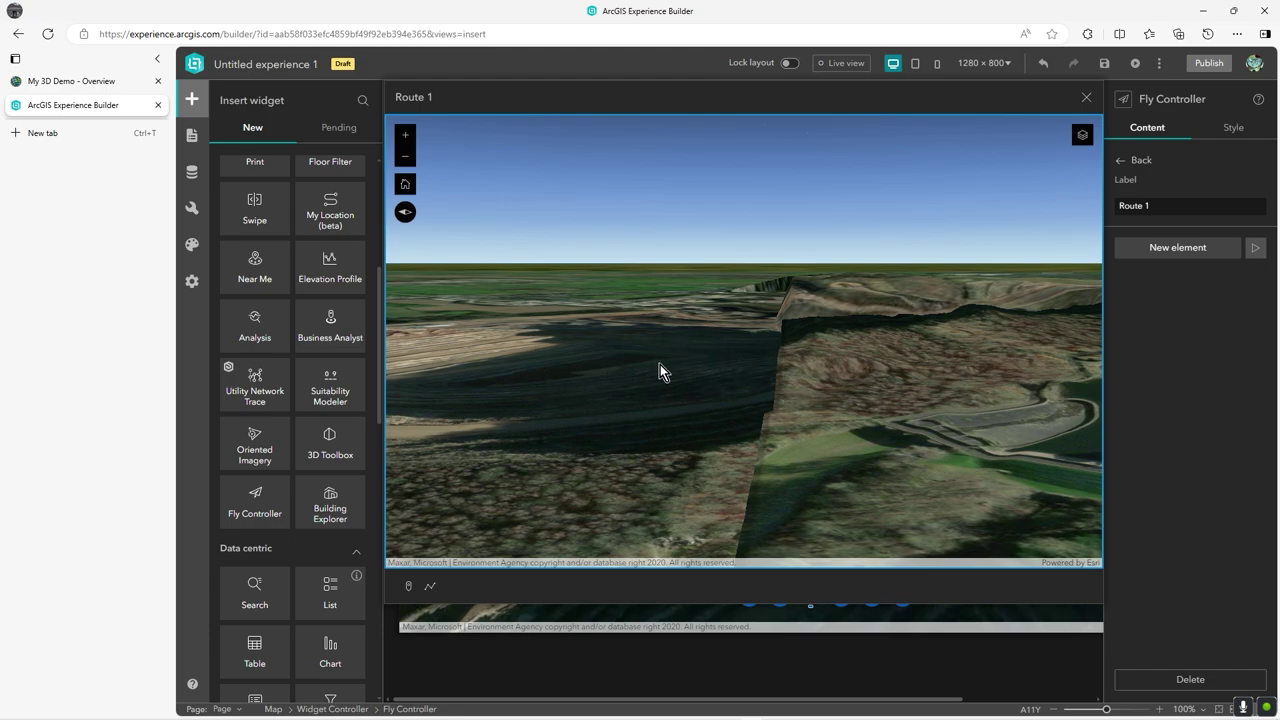
pyautogui.moveTo(748, 352); pyautogui.dragTo(847, 388)
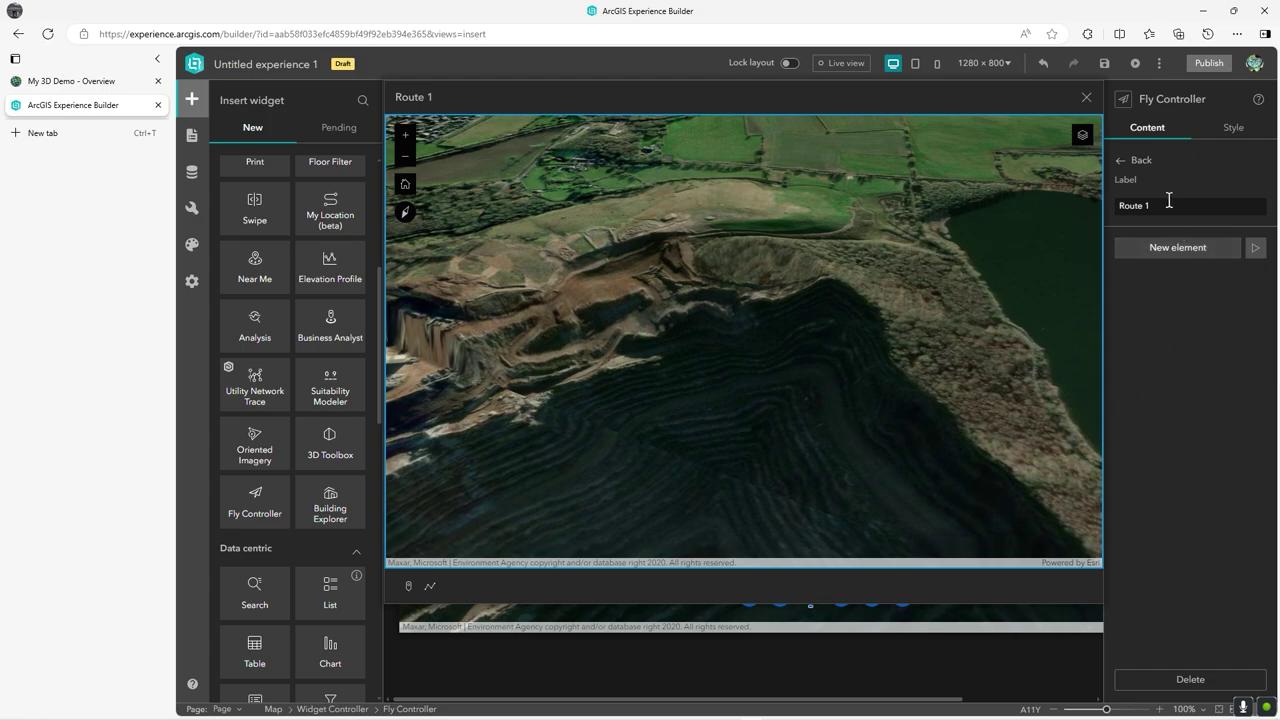
# Step: Rename the route 'MyFlyThru' and draw a path from the quarry pit over the rim toward the fields
pyautogui.moveTo(1169, 205); pyautogui.dragTo(1097, 207)
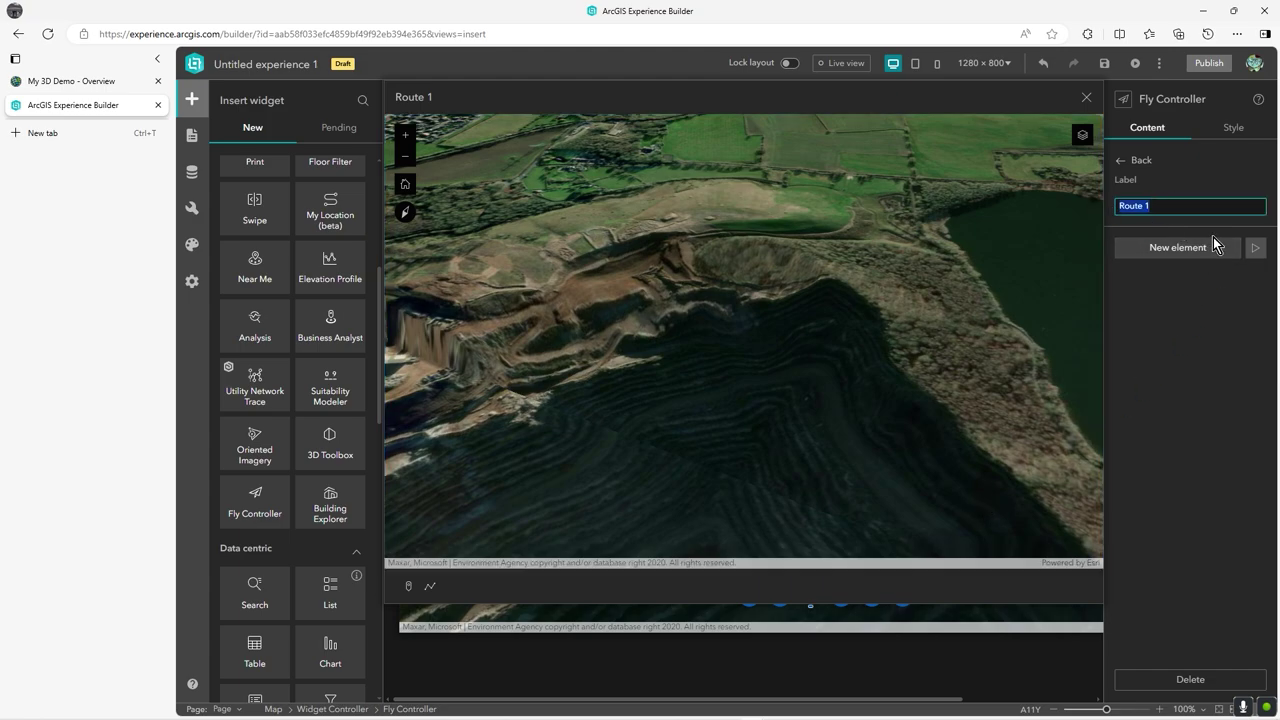
pyautogui.write('MyFlyThru')
pyautogui.click(1195, 248)
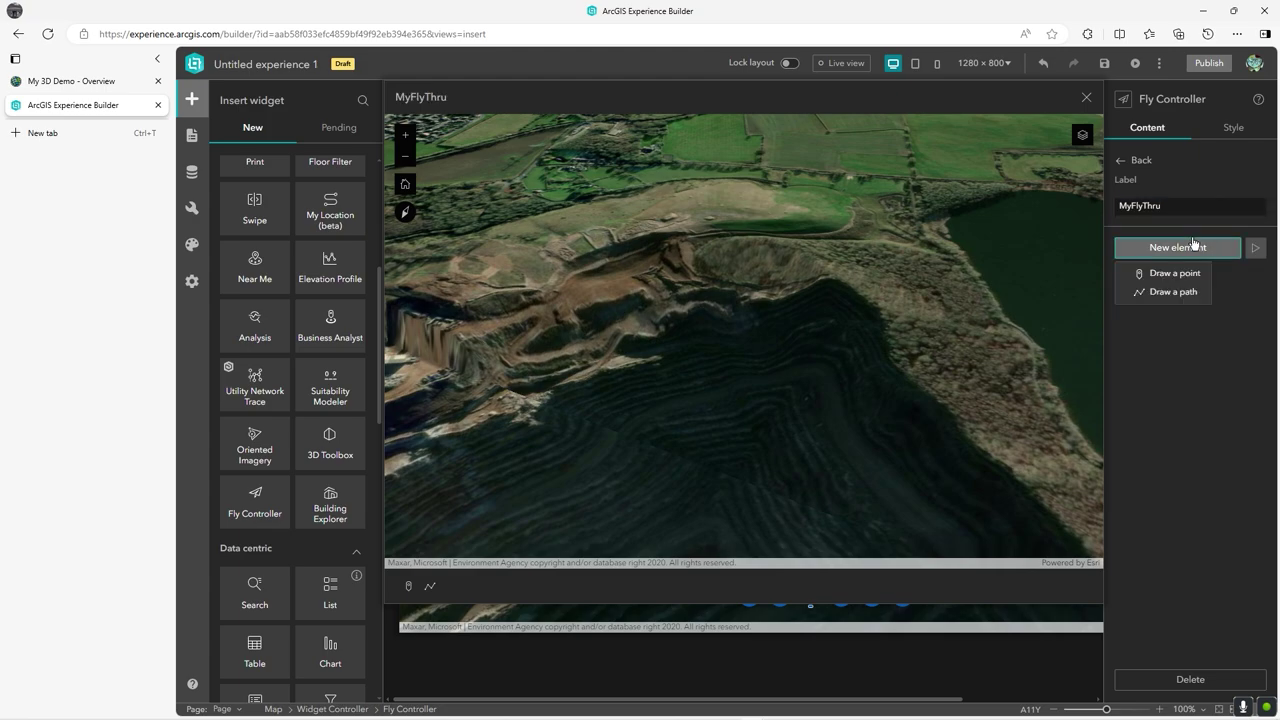
pyautogui.click(1168, 296)
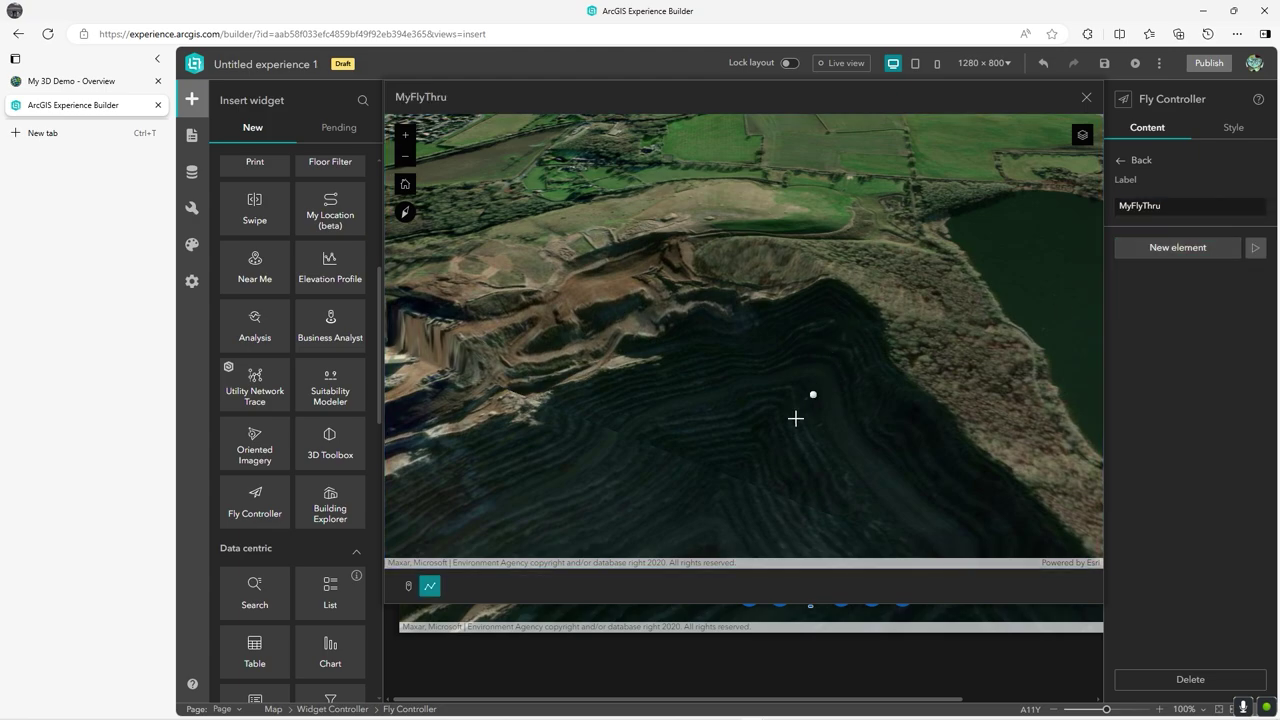
pyautogui.click(736, 459)
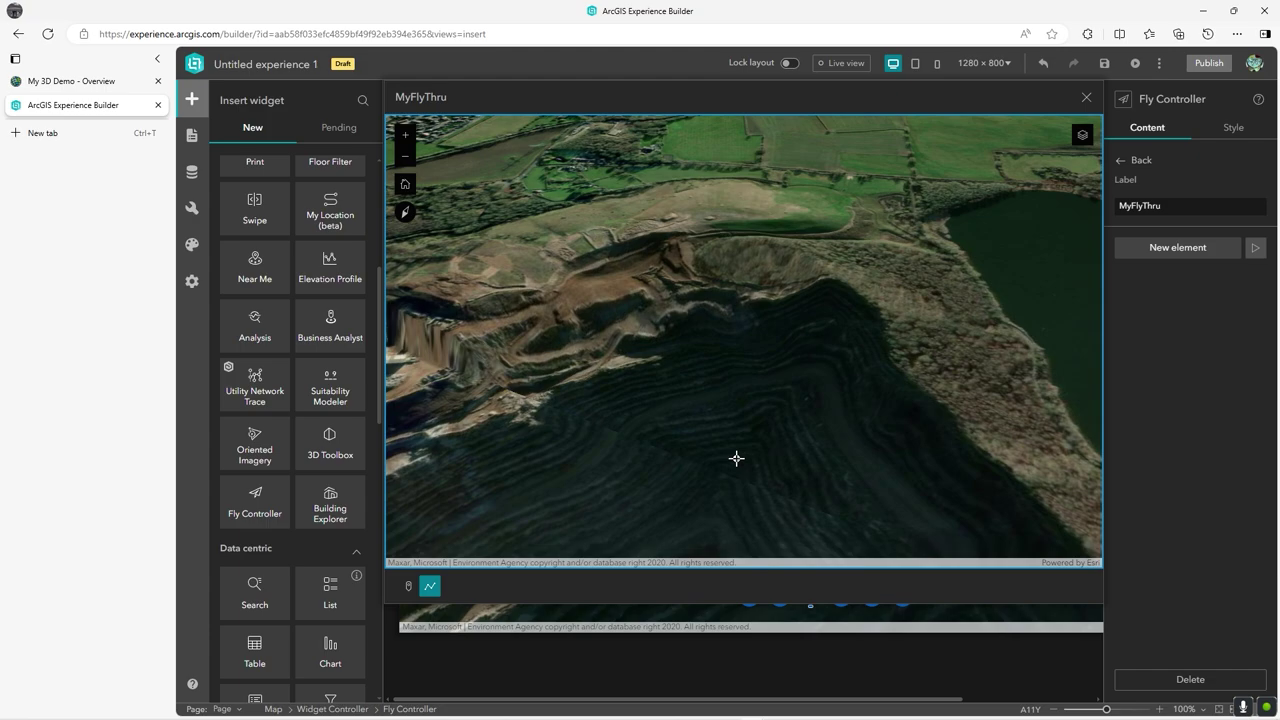
pyautogui.click(588, 256)
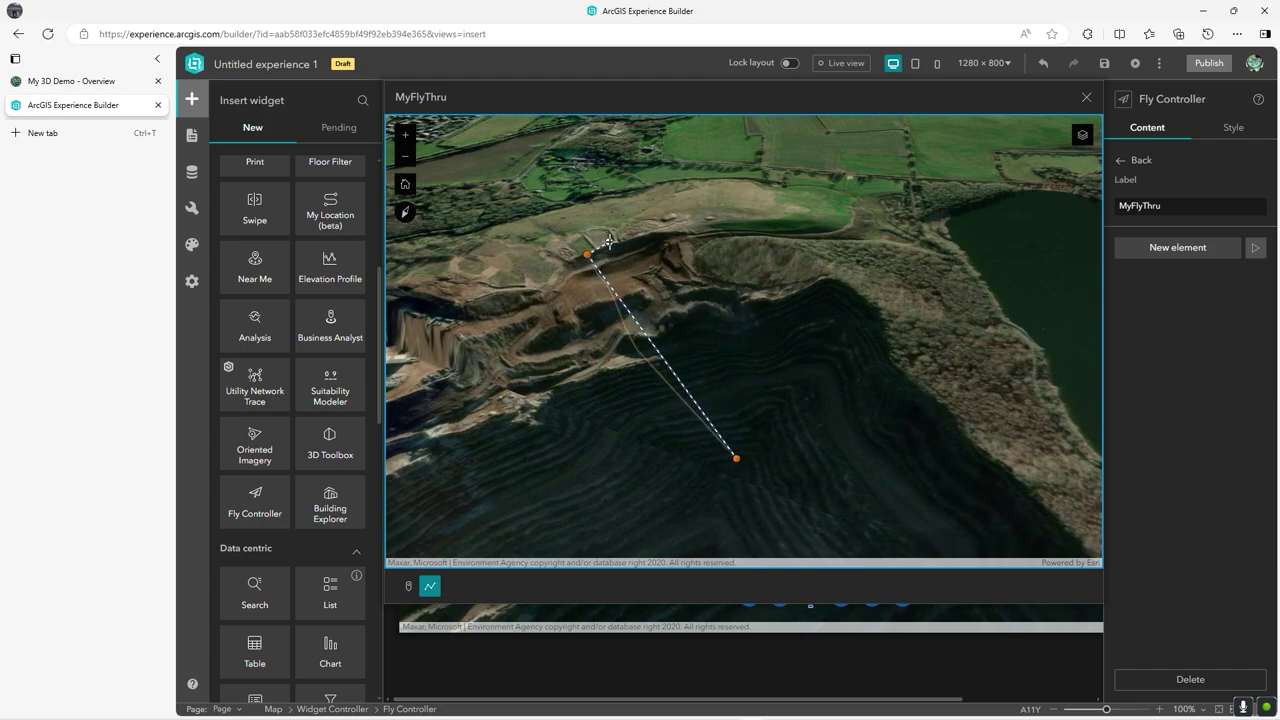
pyautogui.click(620, 161)
pyautogui.doubleClick(764, 168)
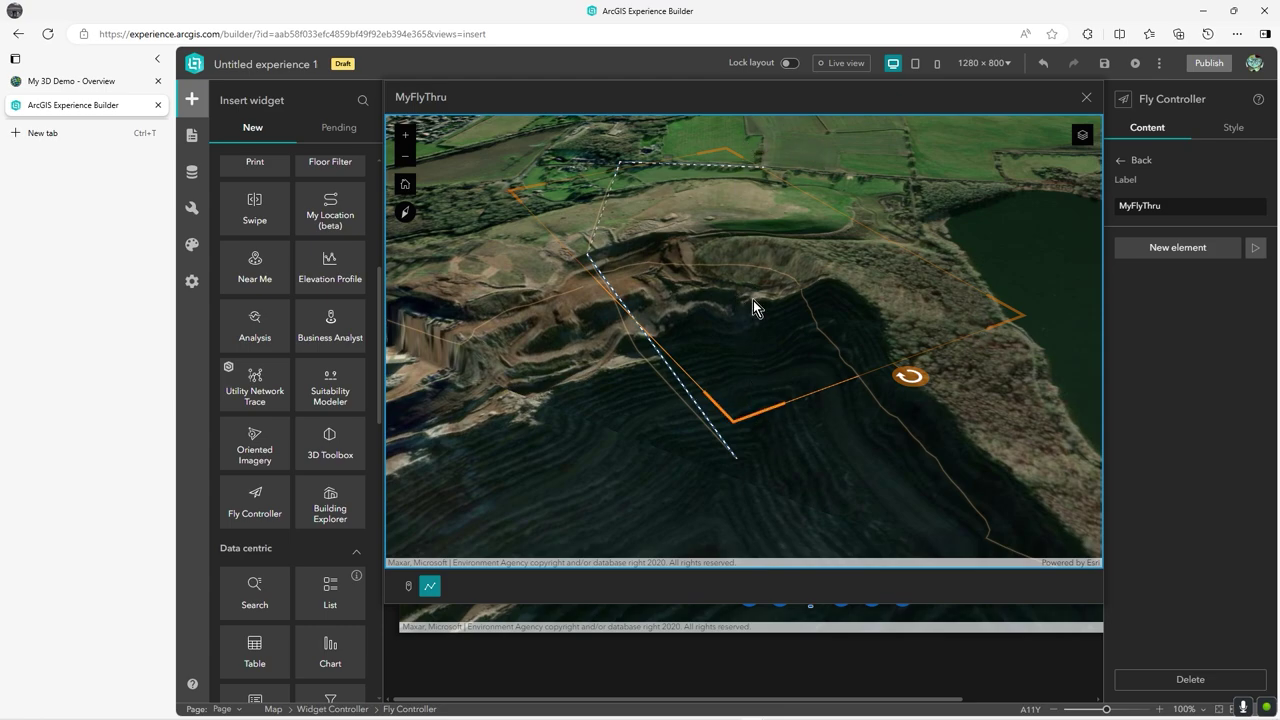
pyautogui.moveTo(740, 418); pyautogui.dragTo(711, 409)
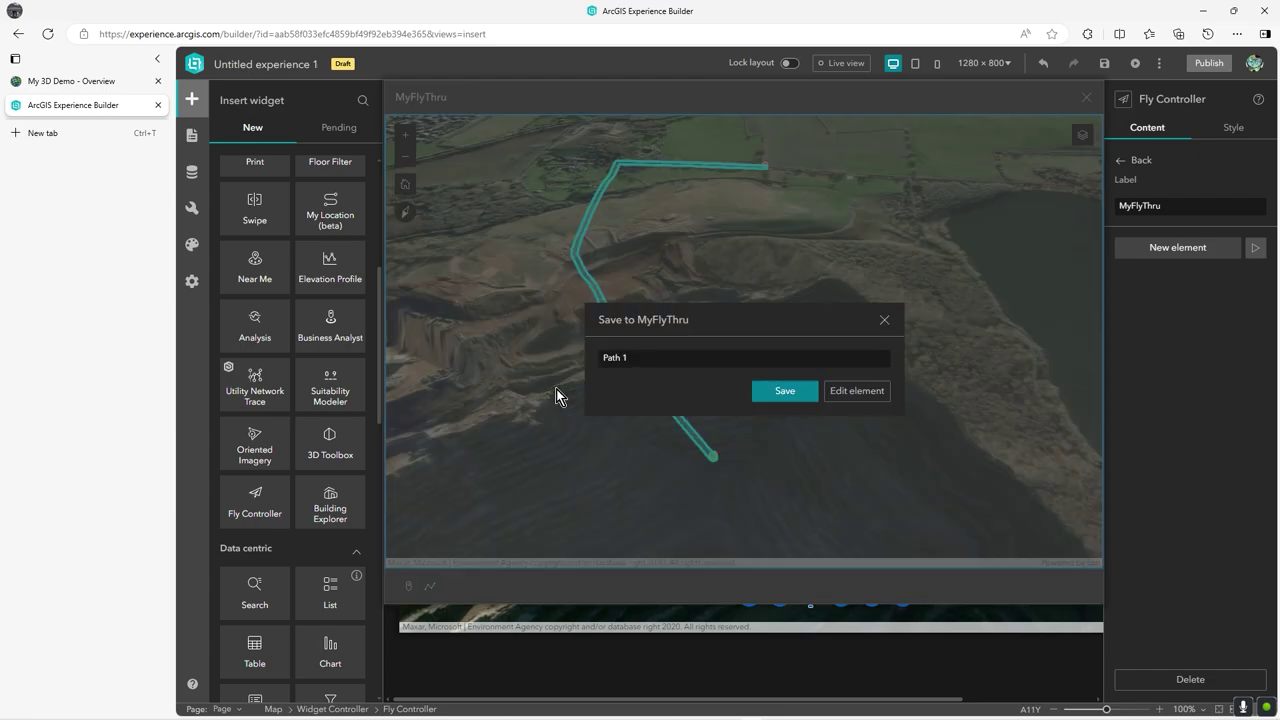
# Step: Keep the path named Path 1, save it into MyFlyThru, and close the path editor
pyautogui.click(623, 358)
pyautogui.press('BackSpace')
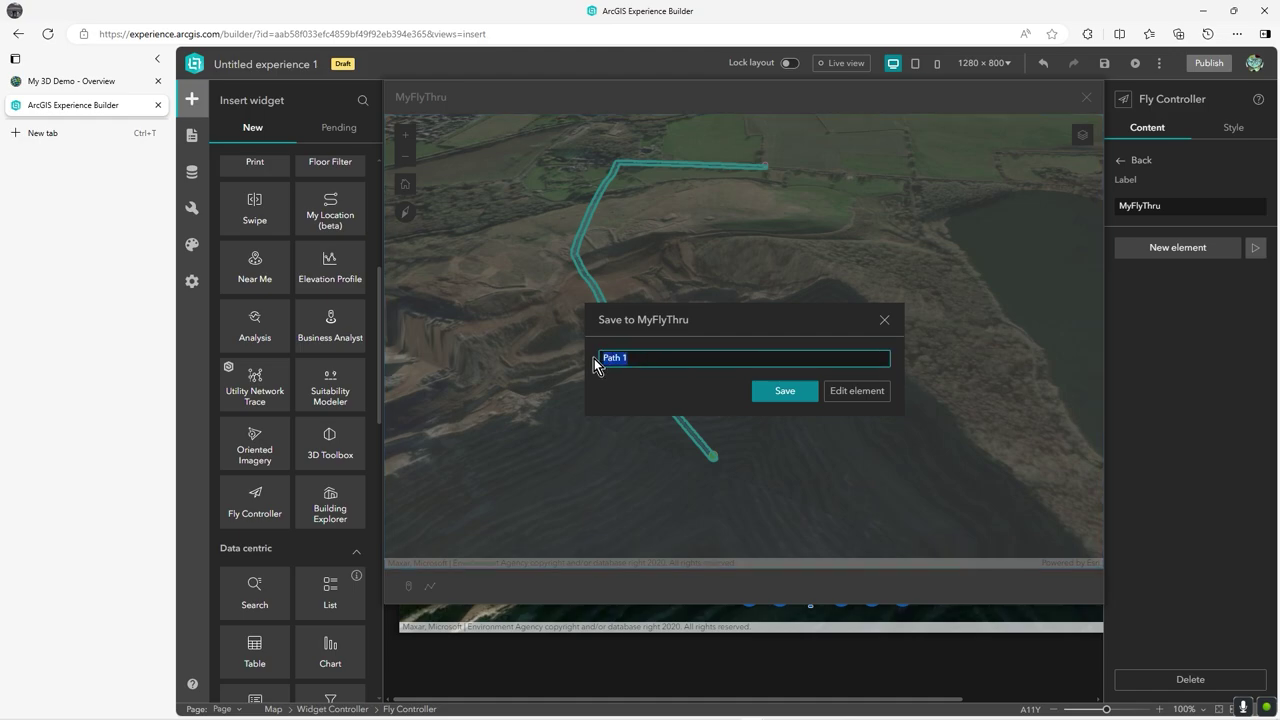
pyautogui.click(657, 360)
pyautogui.click(776, 397)
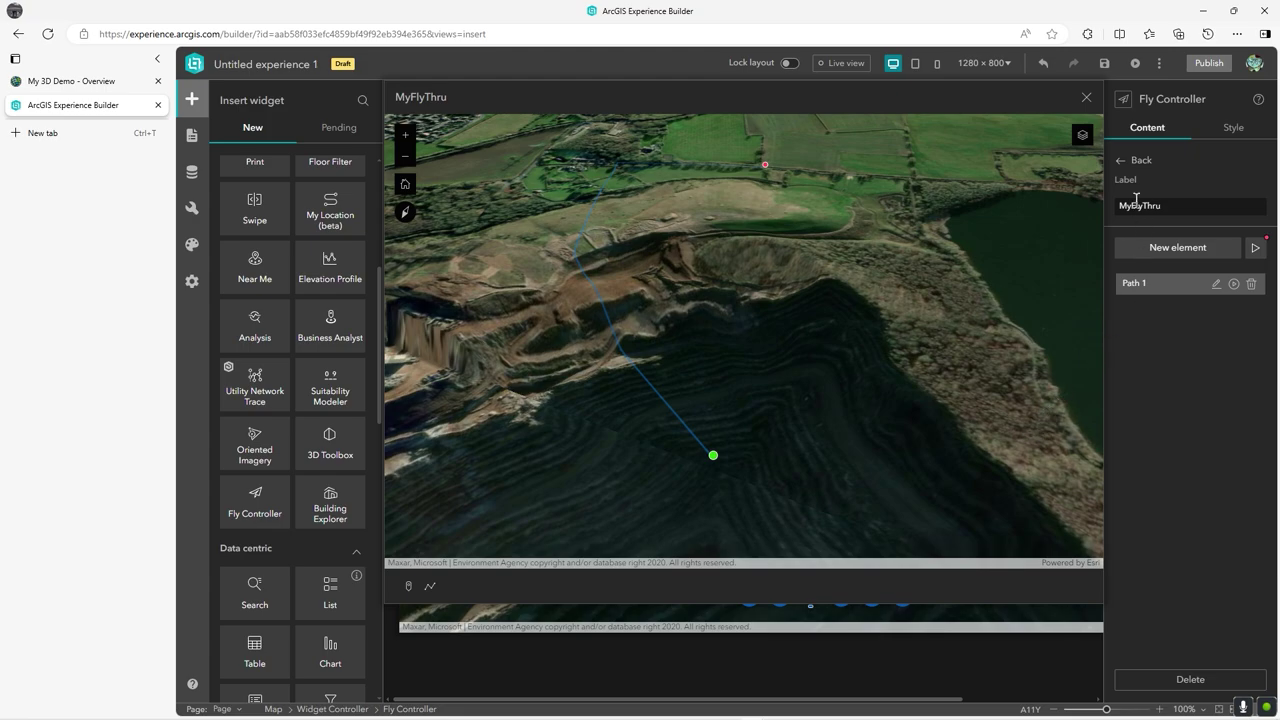
pyautogui.click(1086, 97)
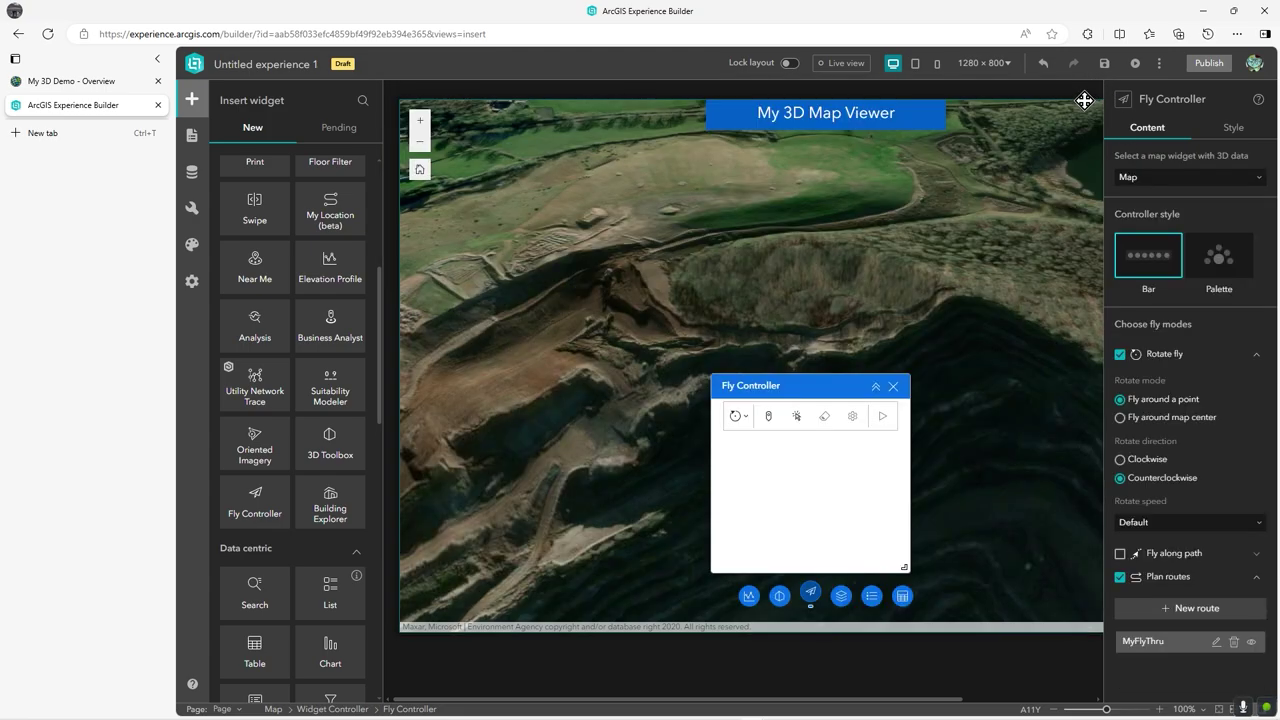
# Step: Delete the Table widget from the widget controller and view the Map Layers settings
pyautogui.click(909, 589)
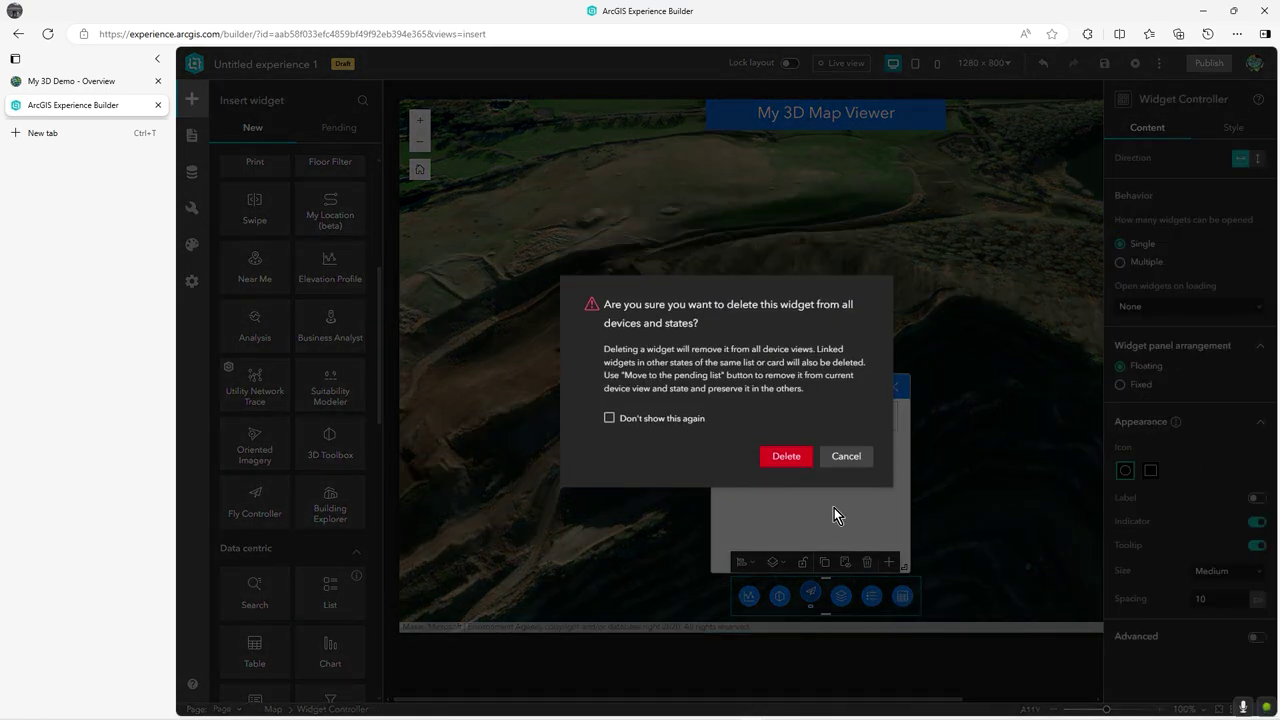
pyautogui.click(786, 457)
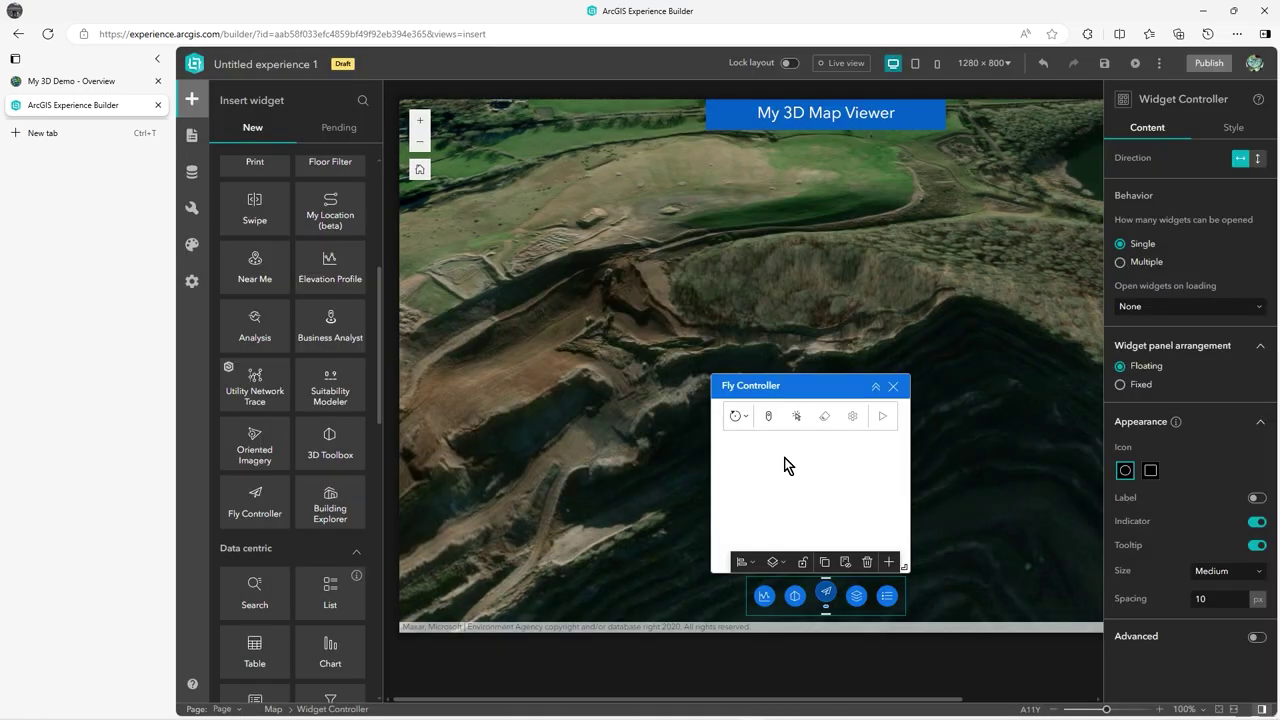
pyautogui.click(858, 598)
pyautogui.click(858, 598)
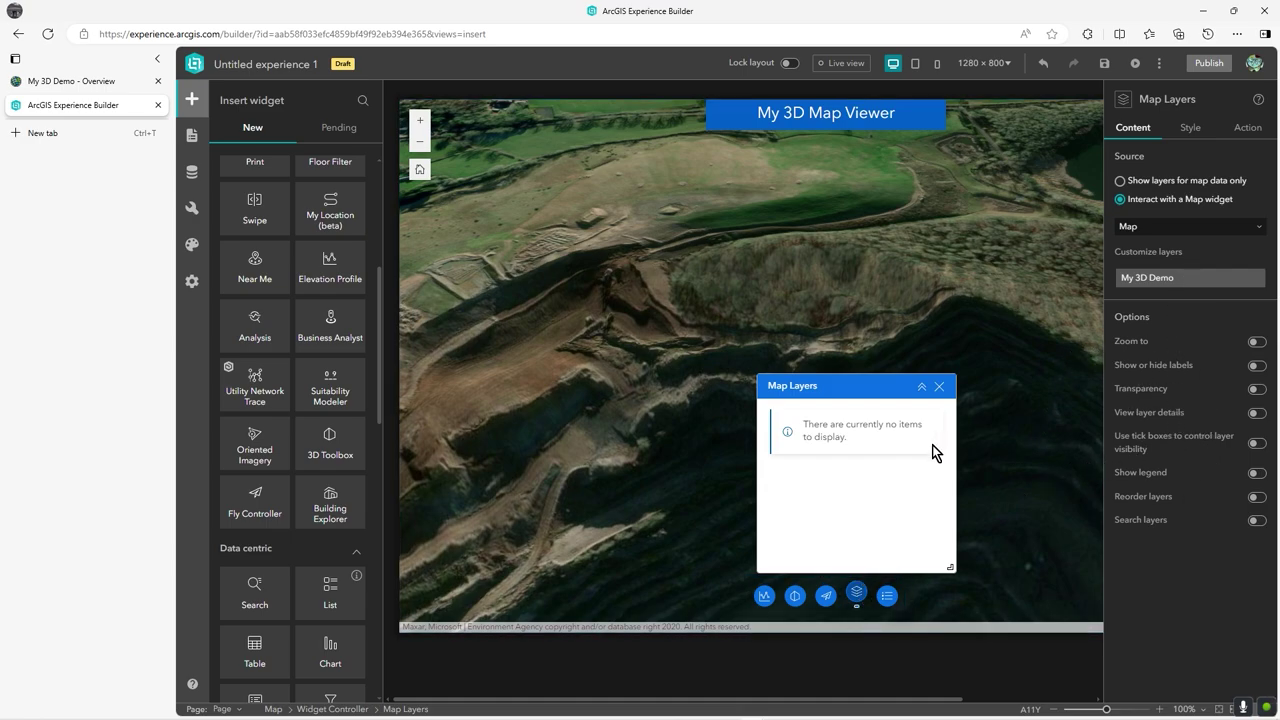
# Step: Rename the experience to 'My 3D Basic Viewer'
pyautogui.doubleClick(283, 65)
pyautogui.click(283, 67)
pyautogui.write('My 3D')
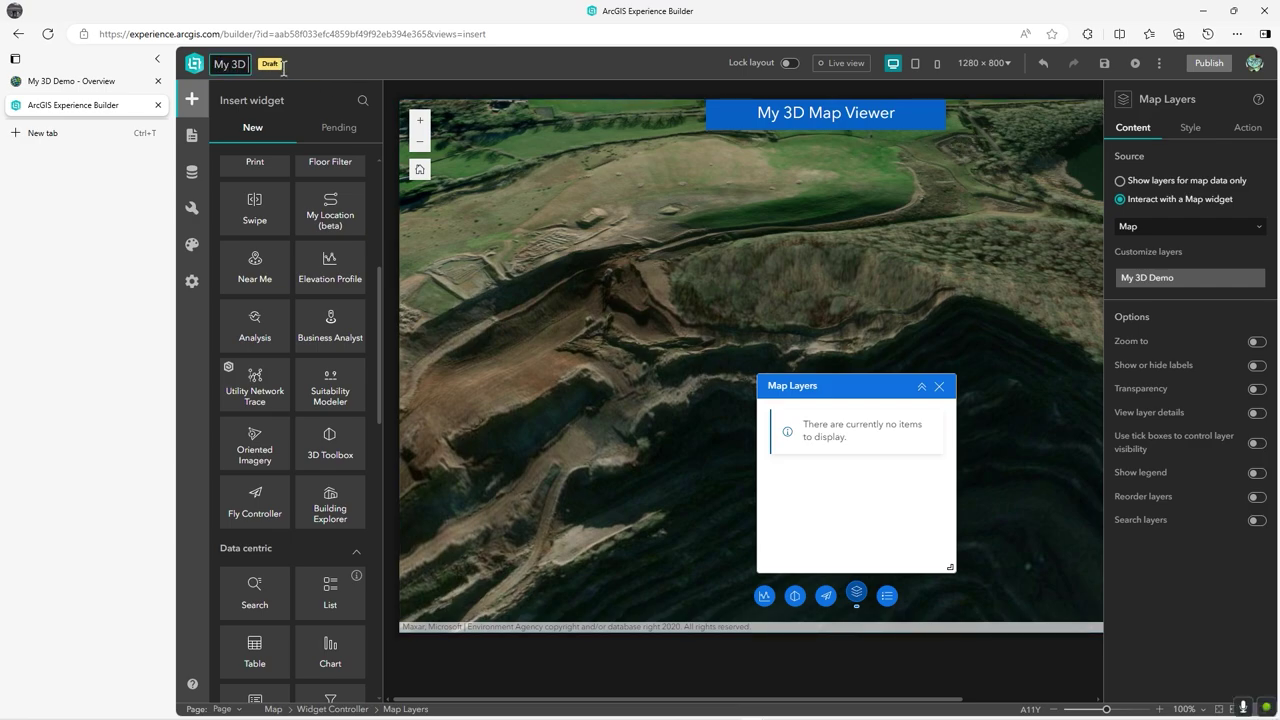
pyautogui.write(' Basic Viewer')
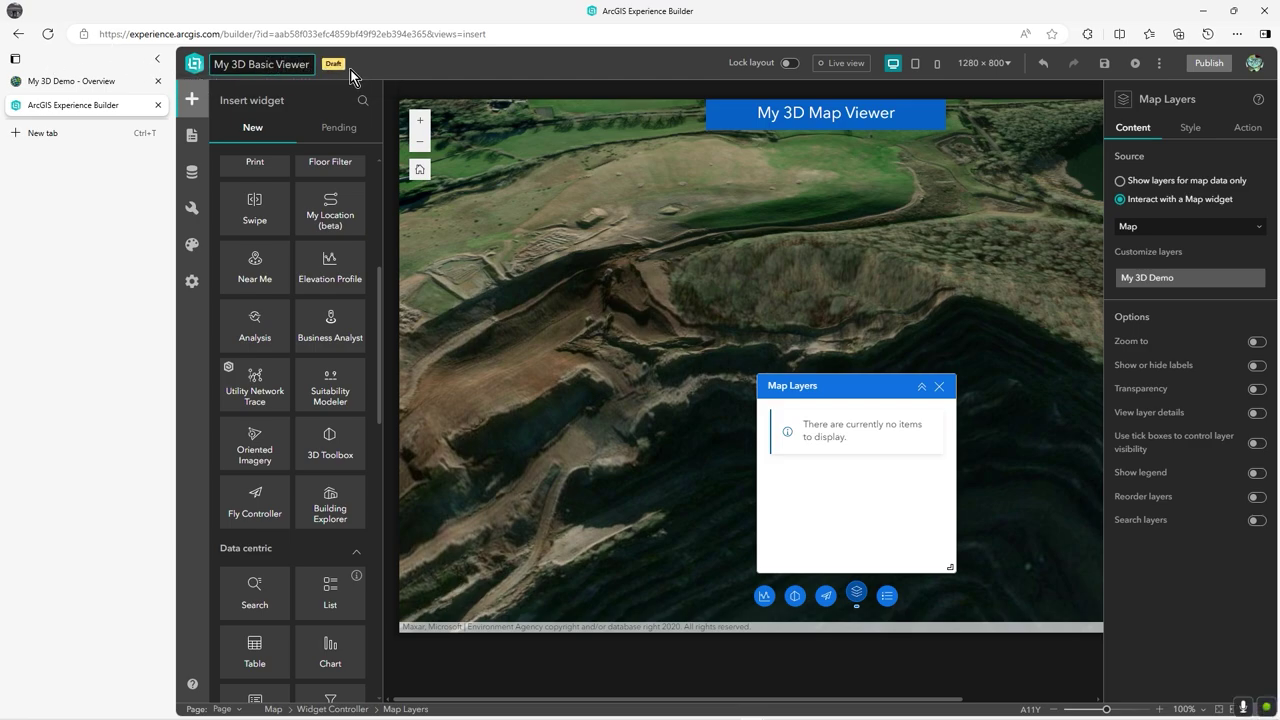
pyautogui.press('Return')
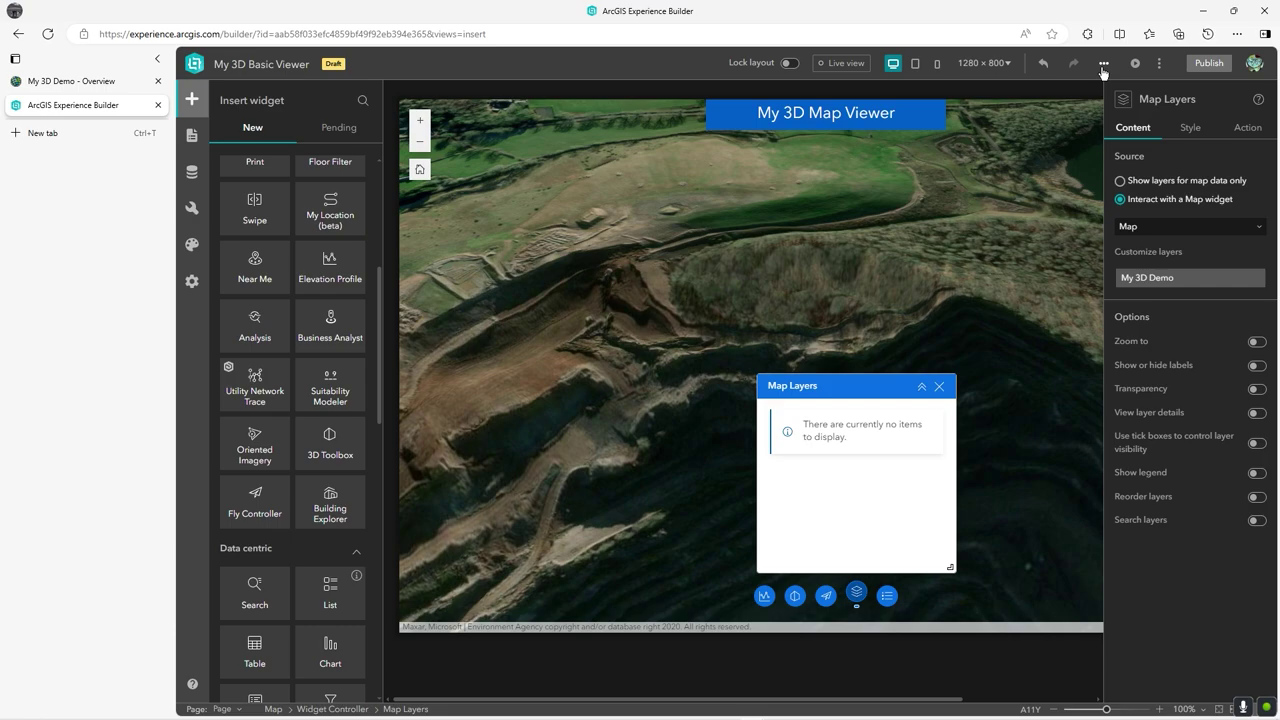
# Step: Save and publish the experience, then view the published item in a new tab
pyautogui.click(1103, 68)
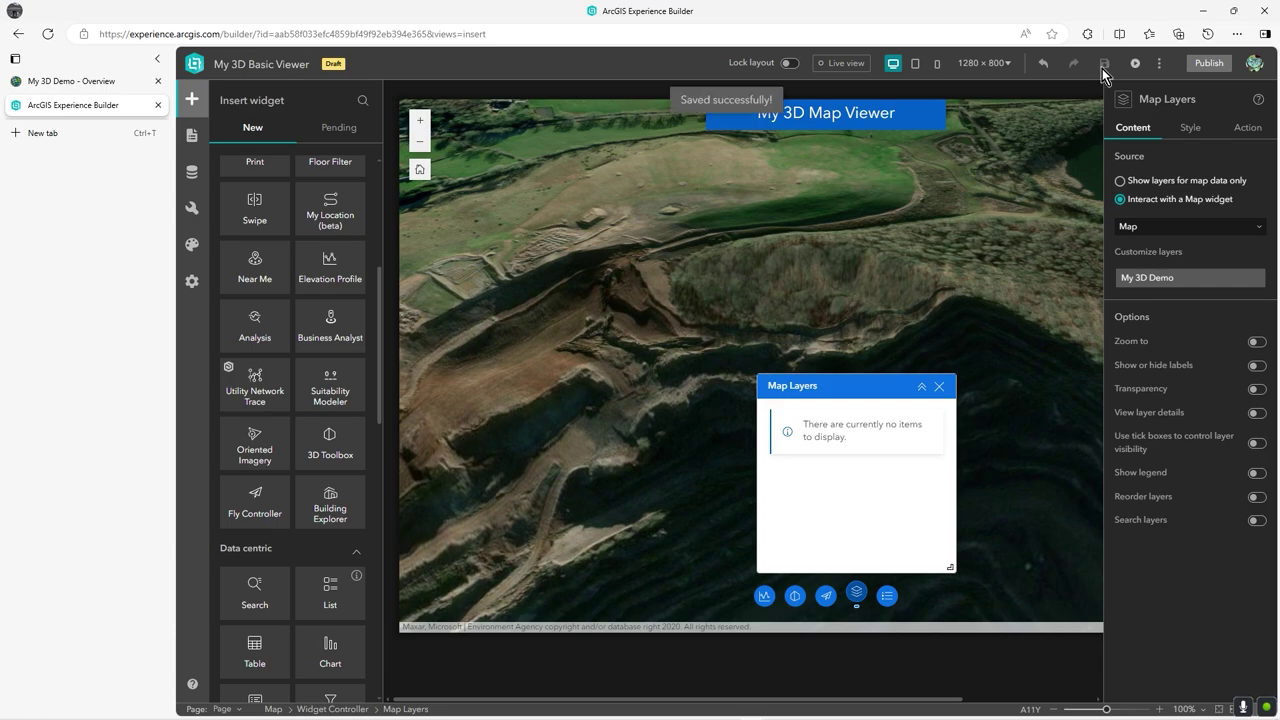
pyautogui.click(1210, 64)
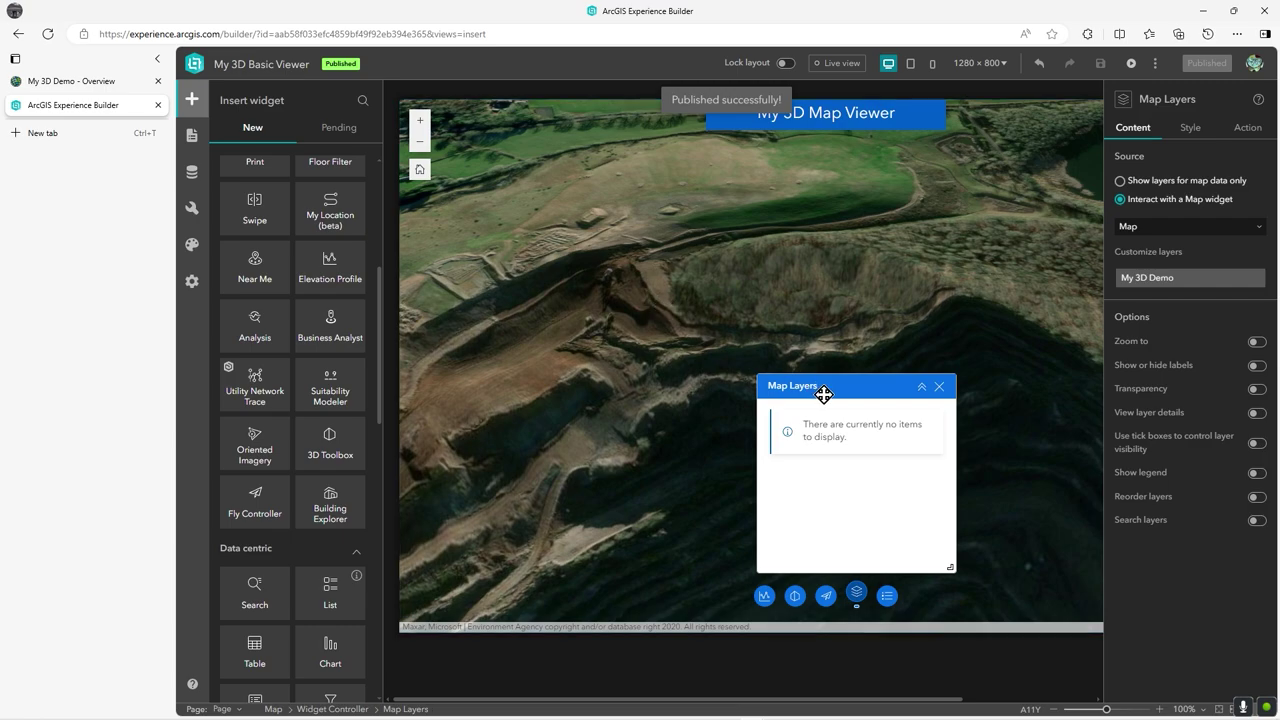
pyautogui.click(1155, 63)
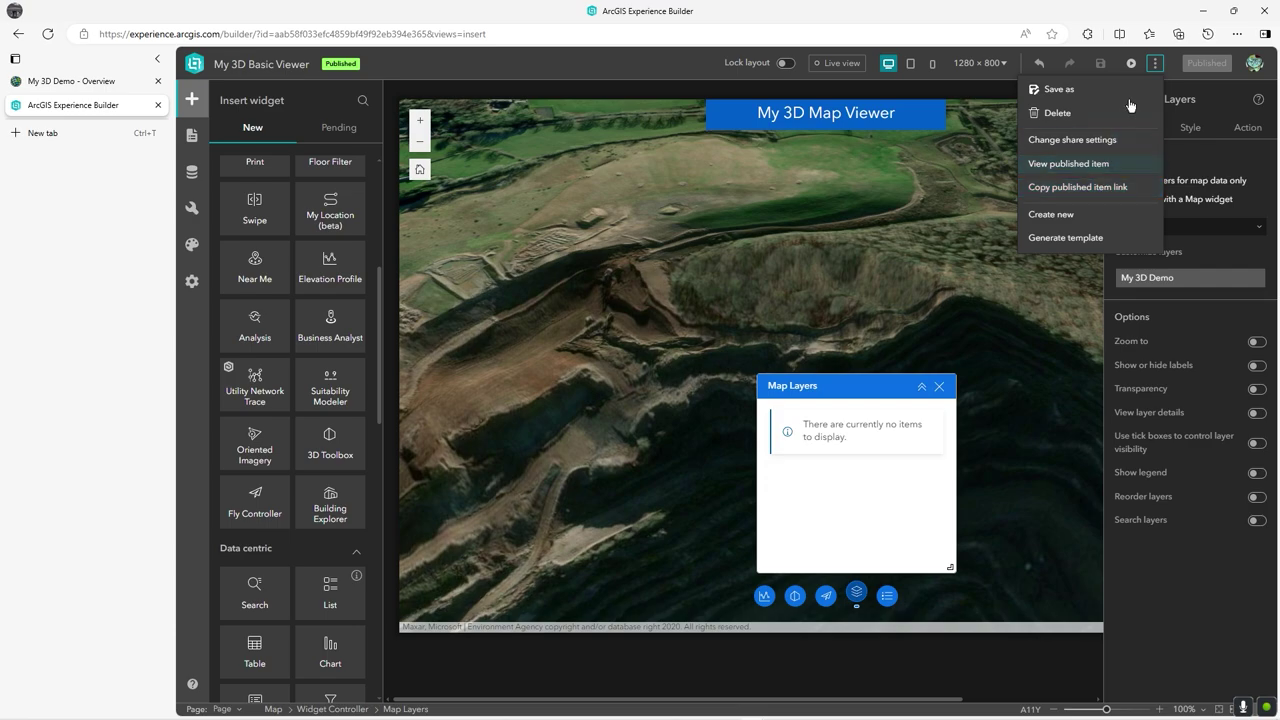
pyautogui.click(1086, 168)
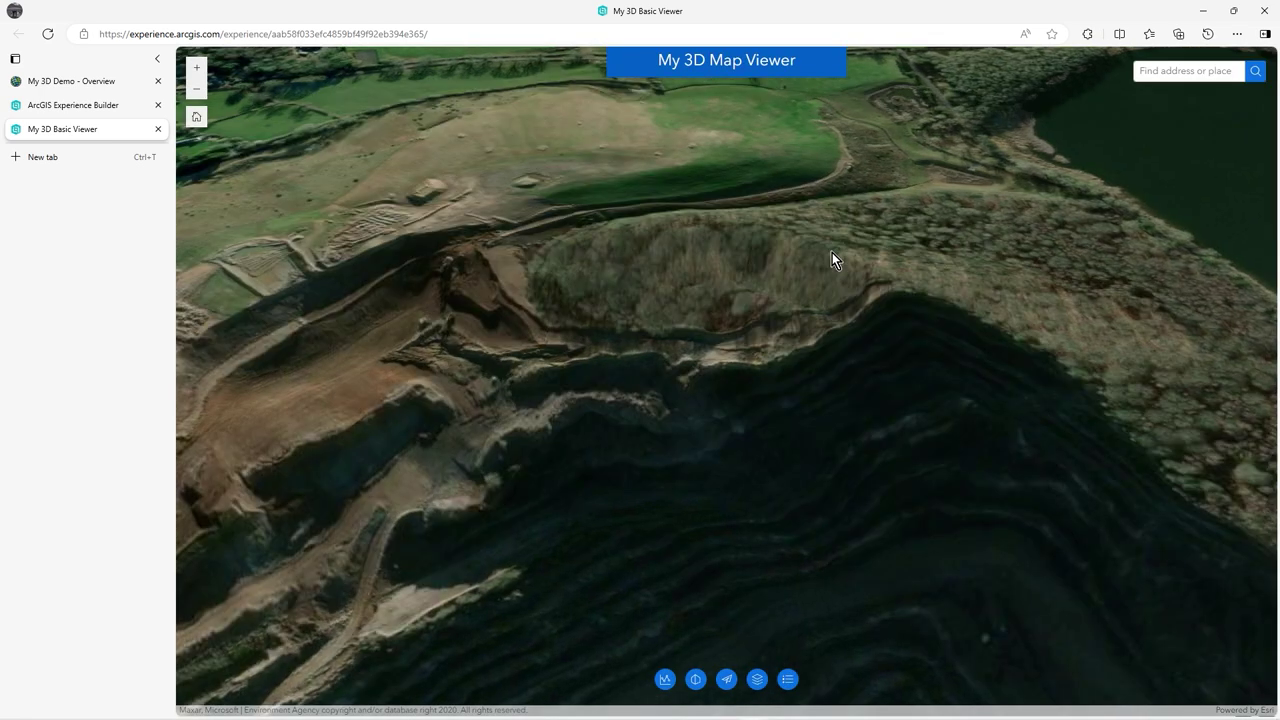
pyautogui.scroll(-3, 684, 348)
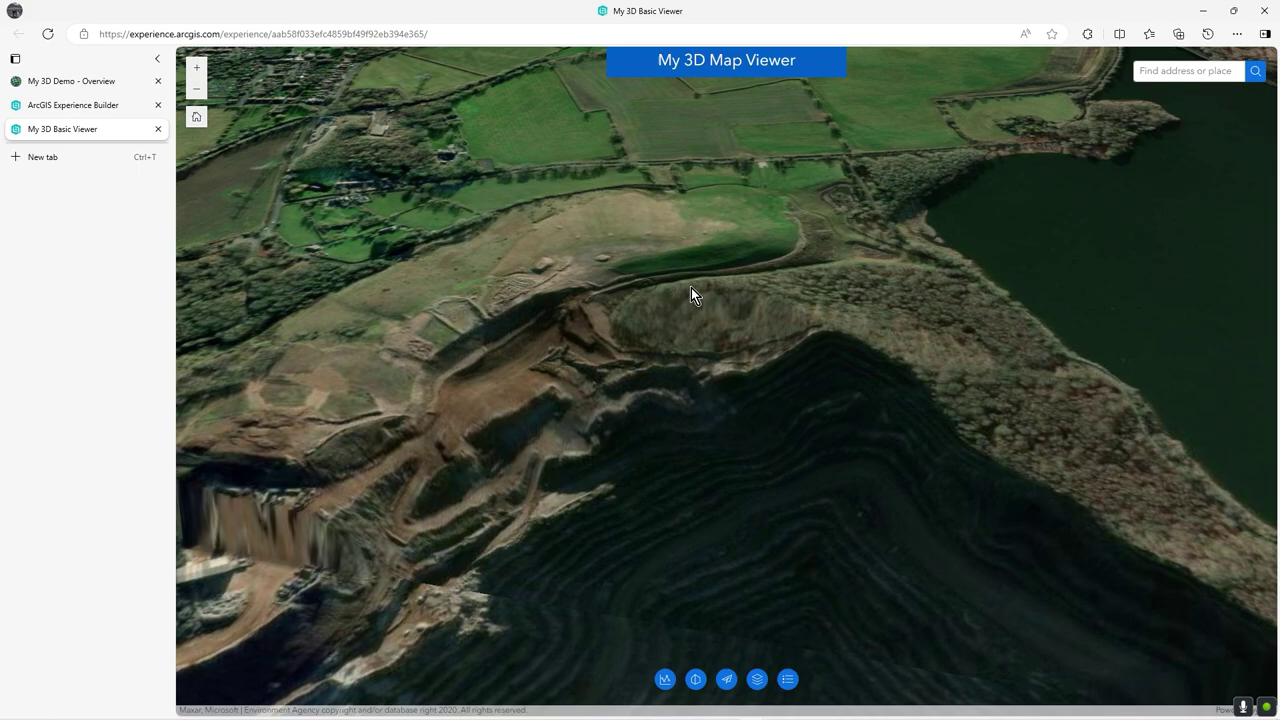
pyautogui.scroll(-5, 691, 287)
pyautogui.scroll(-10, 795, 441)
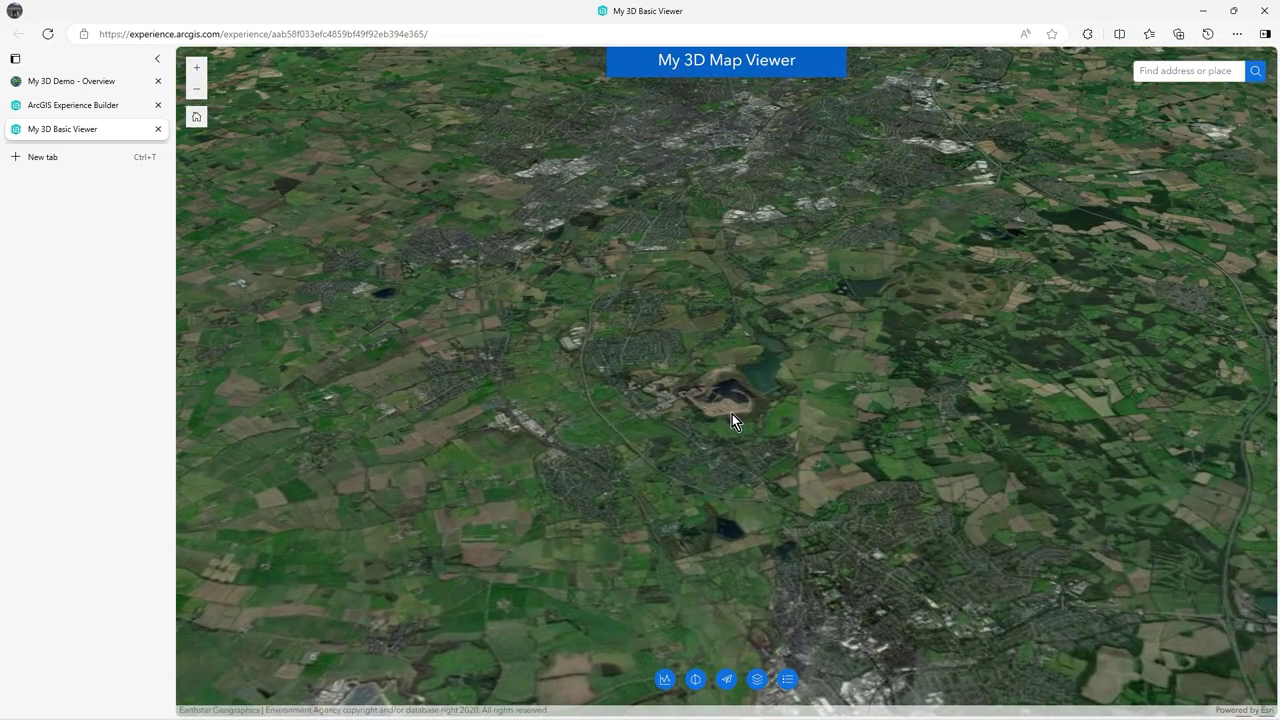
pyautogui.scroll(5, 732, 414)
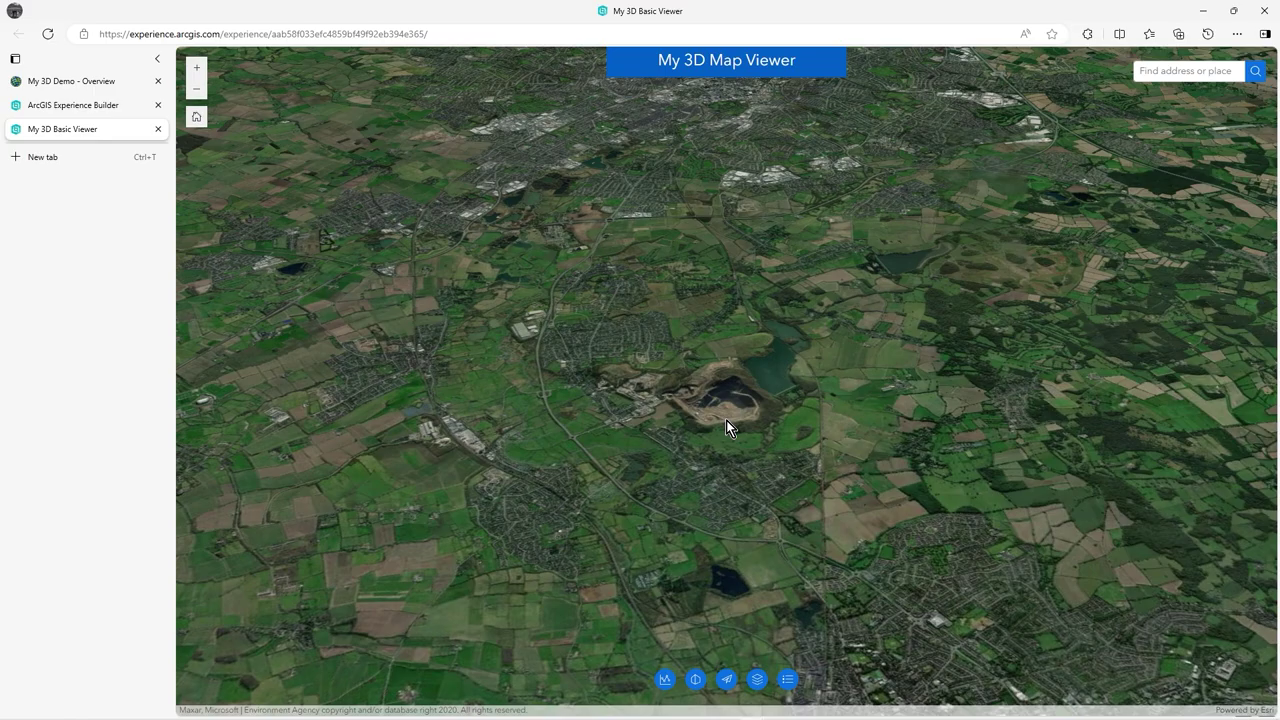
pyautogui.moveTo(726, 420); pyautogui.dragTo(714, 397, button='right')
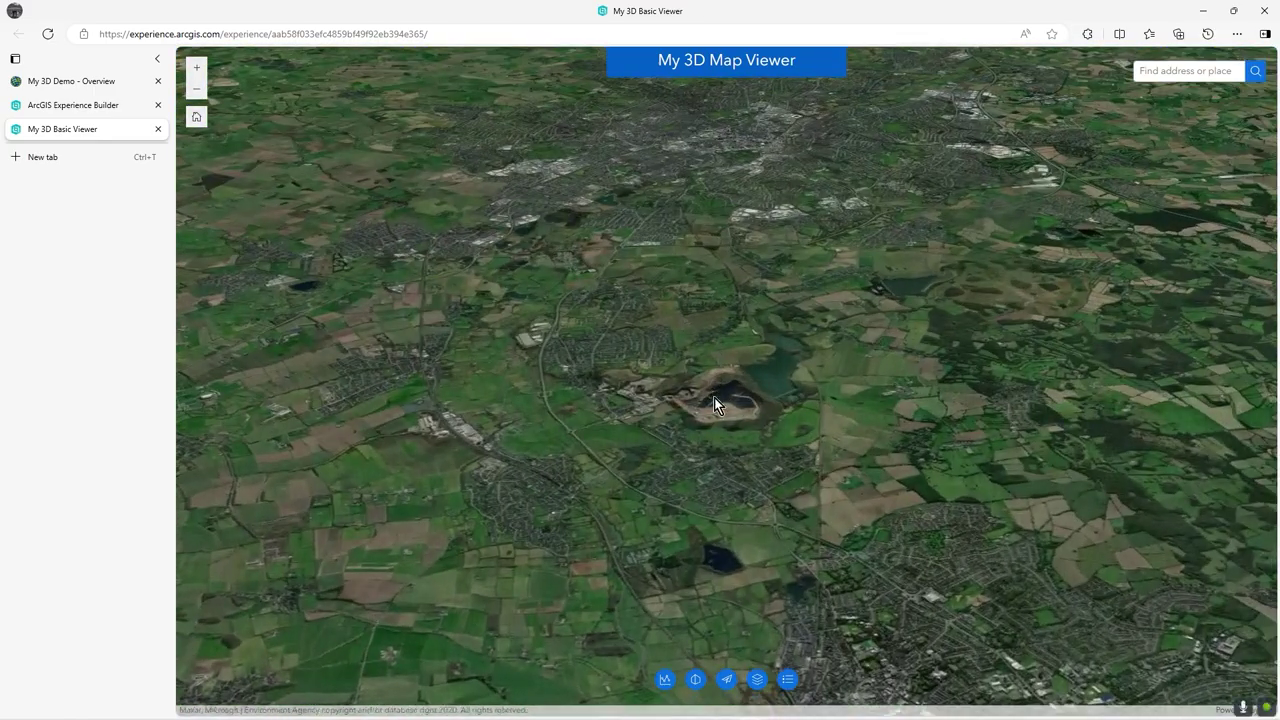
pyautogui.scroll(3, 742, 397)
pyautogui.scroll(5, 740, 397)
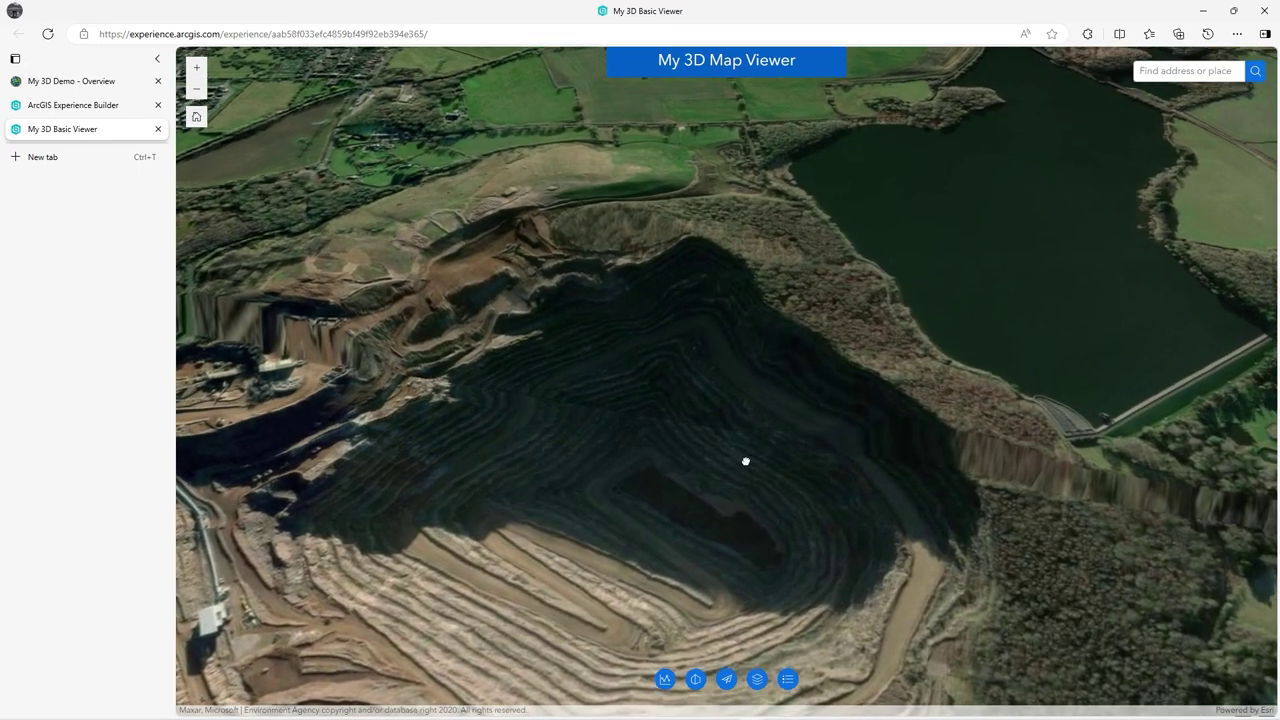
pyautogui.moveTo(745, 461); pyautogui.dragTo(426, 438, button='right')
pyautogui.moveTo(755, 417); pyautogui.dragTo(660, 381, button='right')
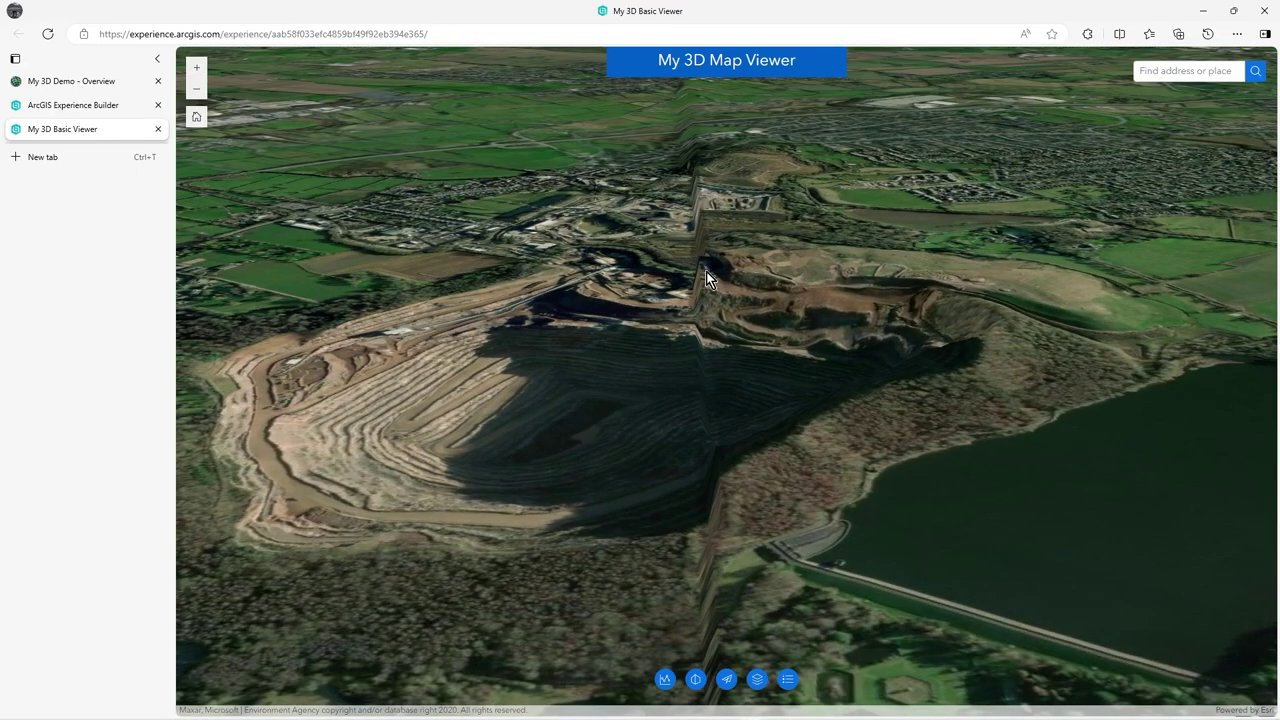
pyautogui.scroll(4, 790, 380)
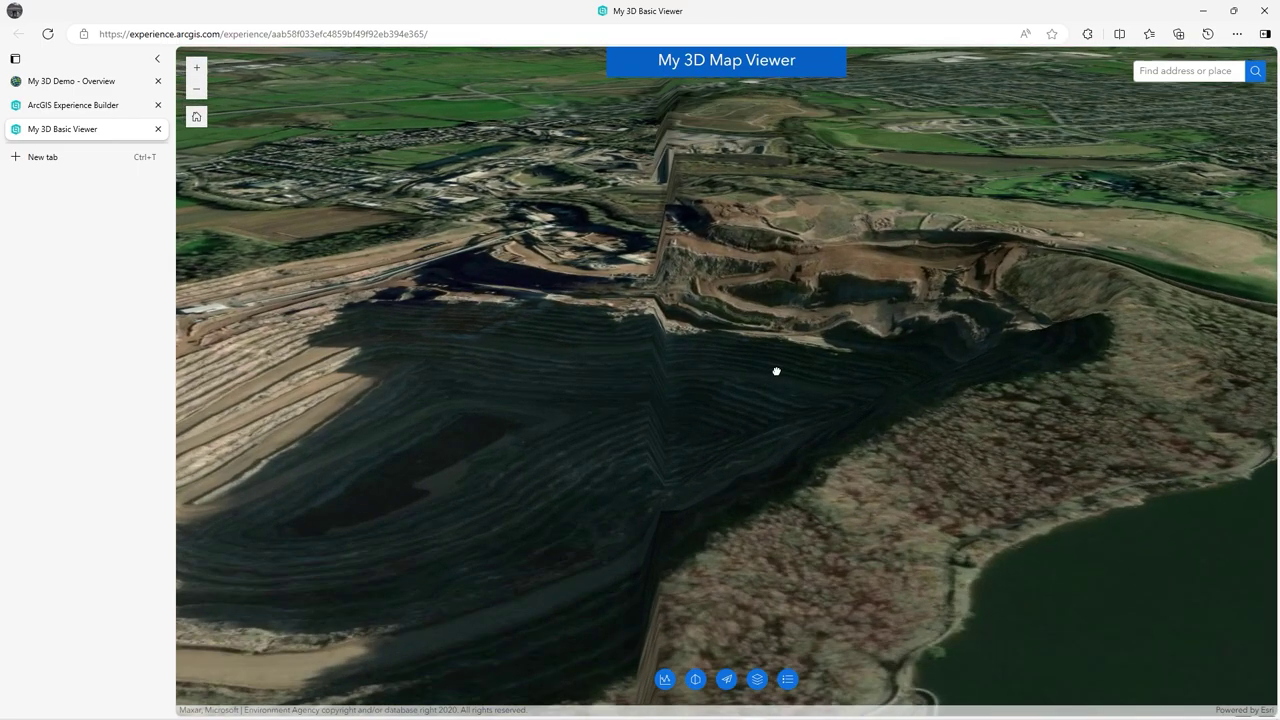
pyautogui.moveTo(817, 369); pyautogui.dragTo(1148, 391, button='right')
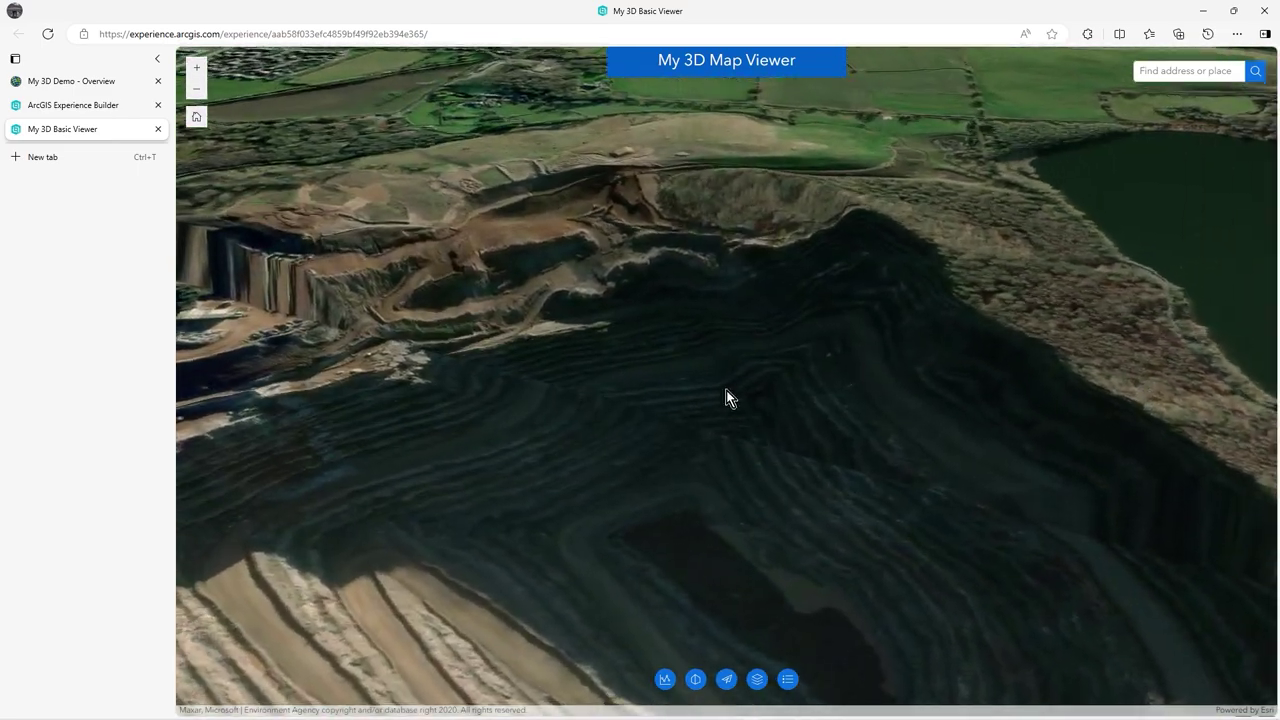
pyautogui.scroll(5, 726, 397)
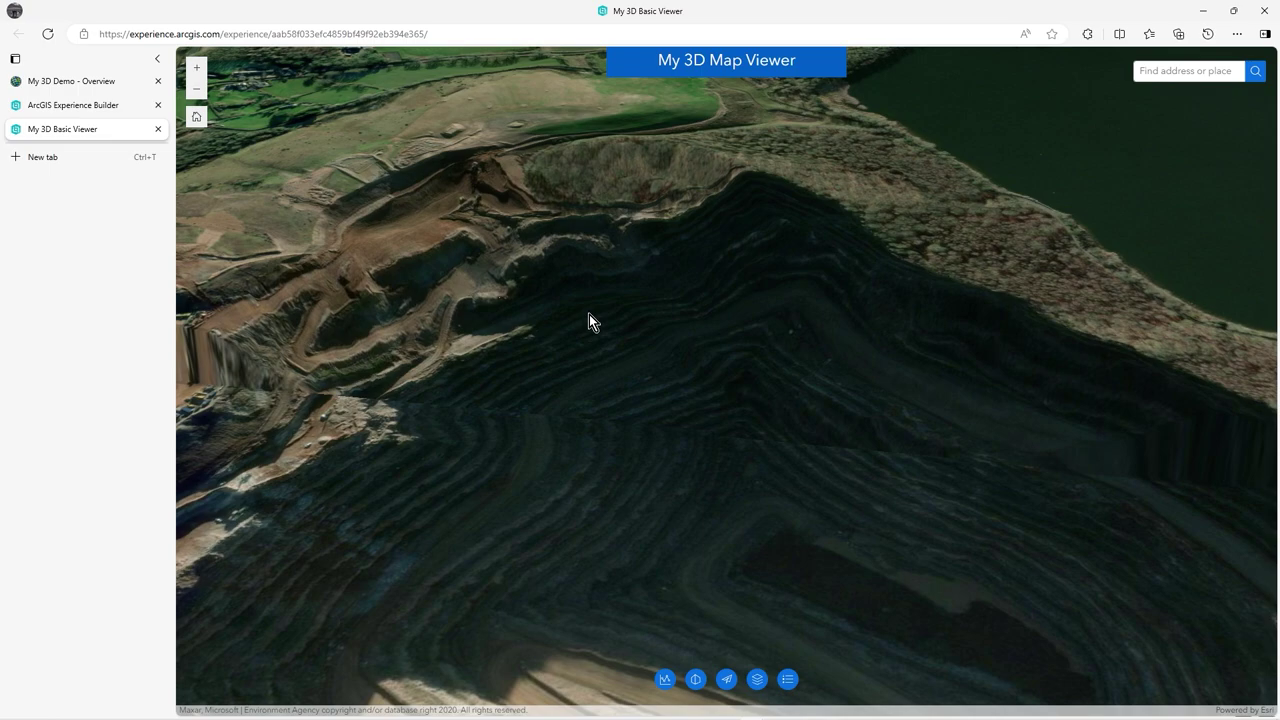
pyautogui.moveTo(591, 320); pyautogui.dragTo(711, 245, button='right')
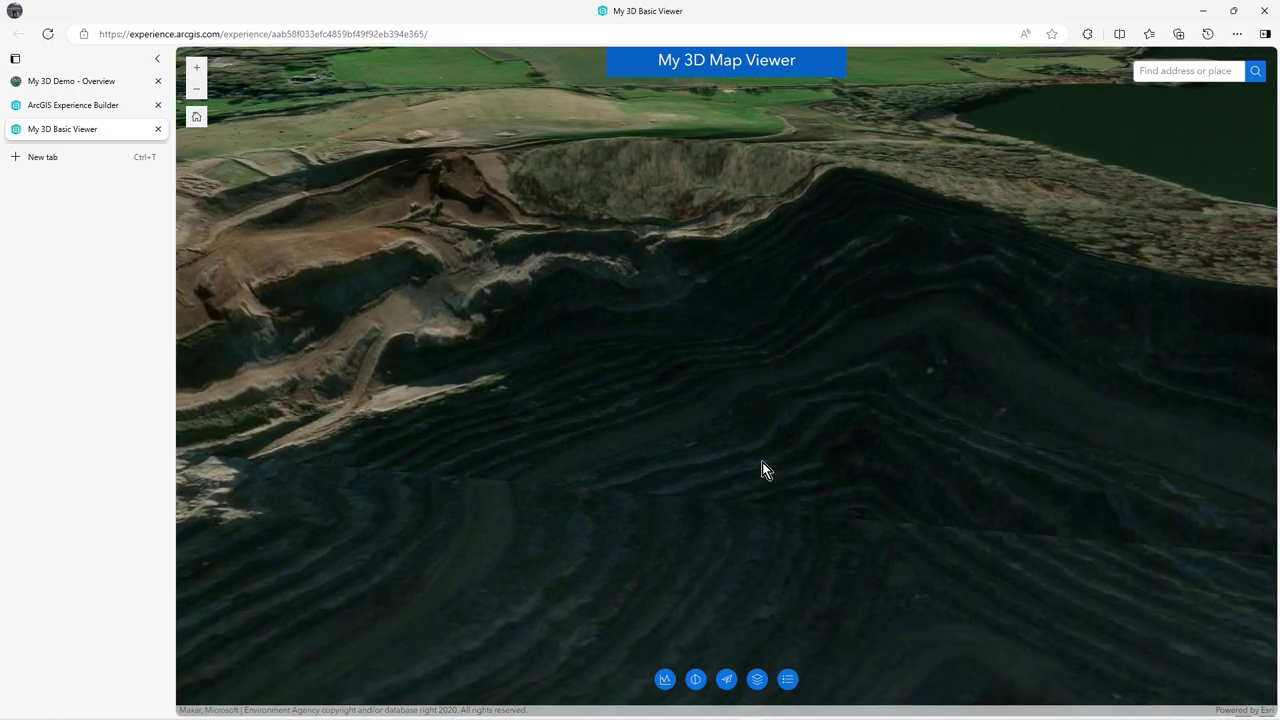
# Step: Open the Elevation Profile panel and move it to the bottom-left of the scene
pyautogui.click(665, 679)
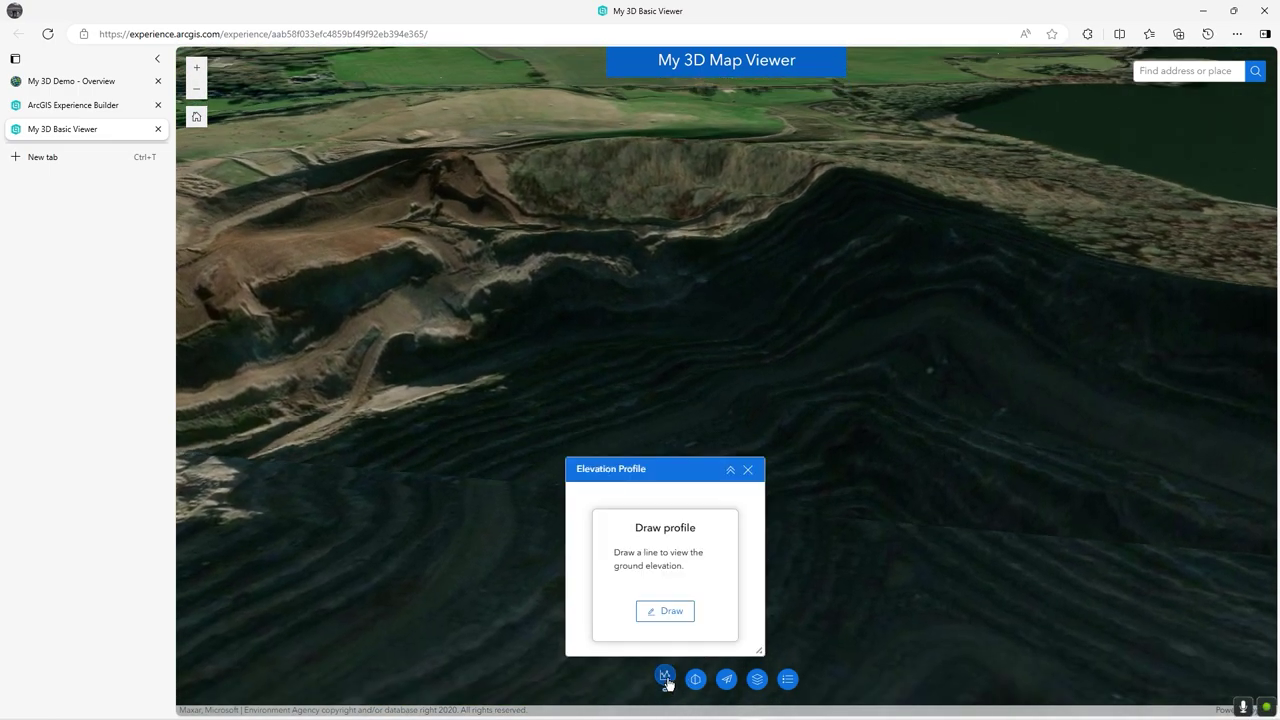
pyautogui.moveTo(669, 463); pyautogui.dragTo(477, 448)
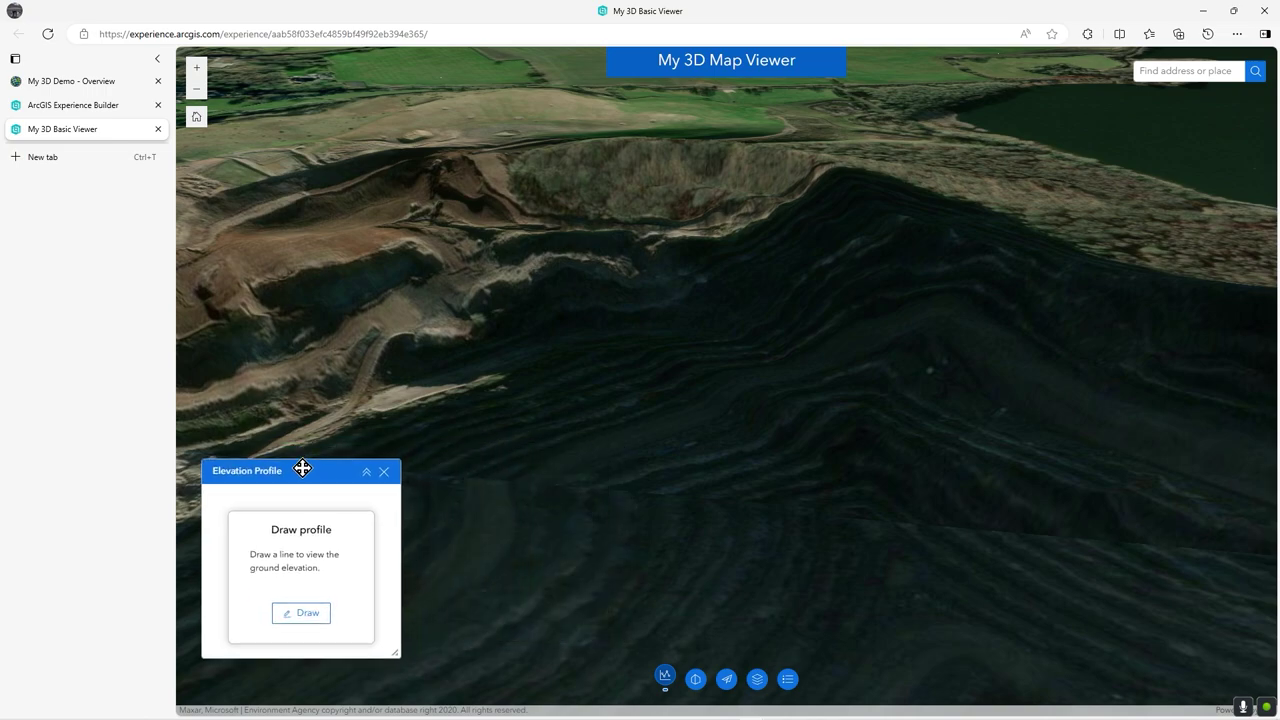
pyautogui.moveTo(302, 468); pyautogui.dragTo(289, 495)
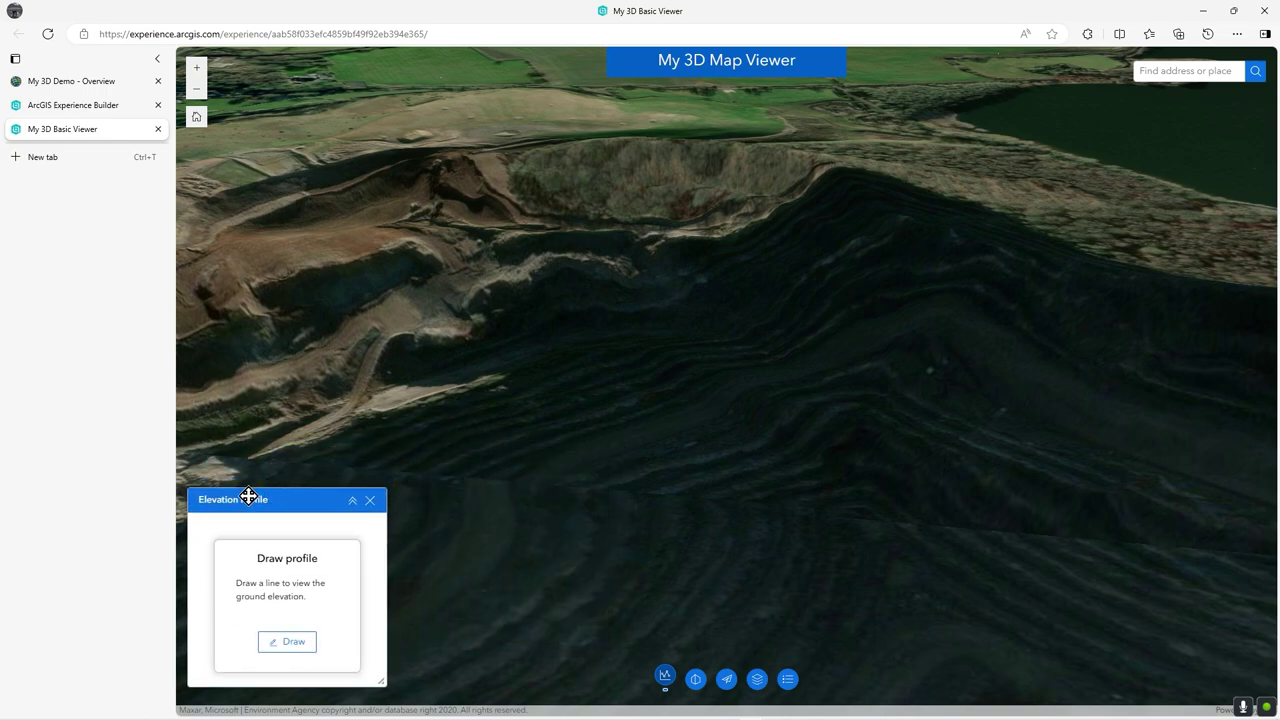
# Step: Draw a profile line from the quarry pit floor up to the rim
pyautogui.click(302, 645)
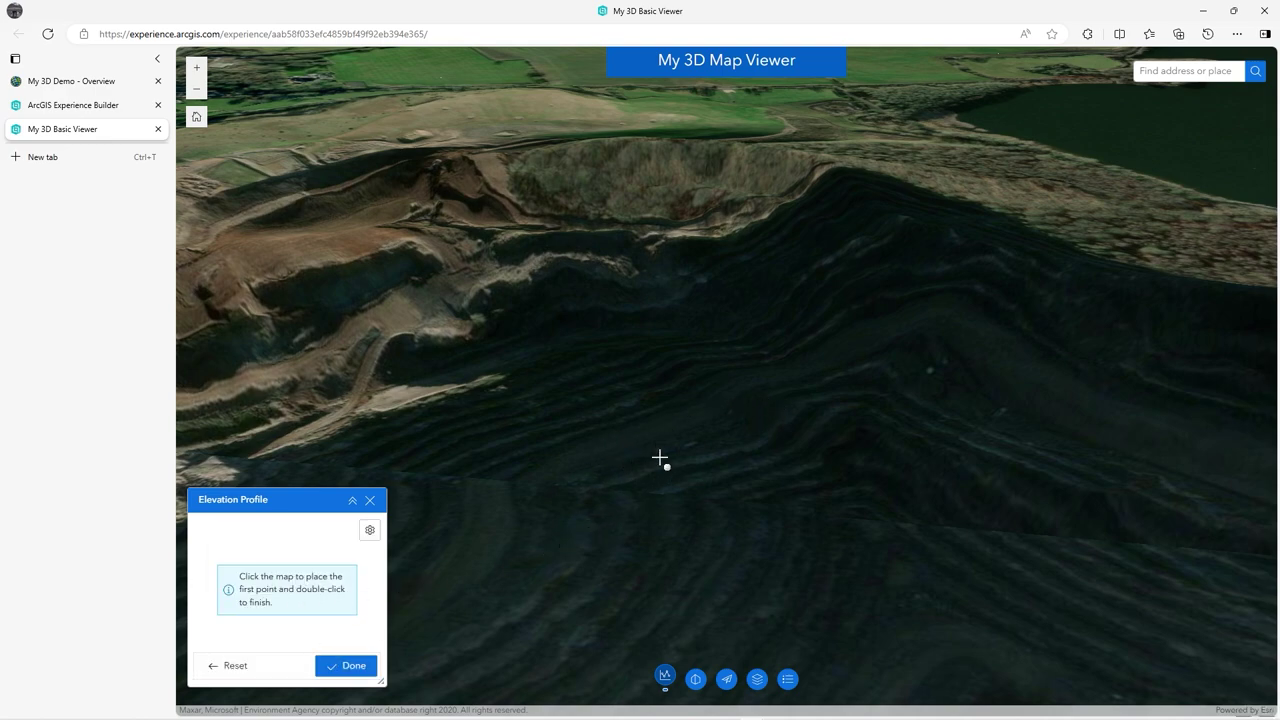
pyautogui.click(640, 395)
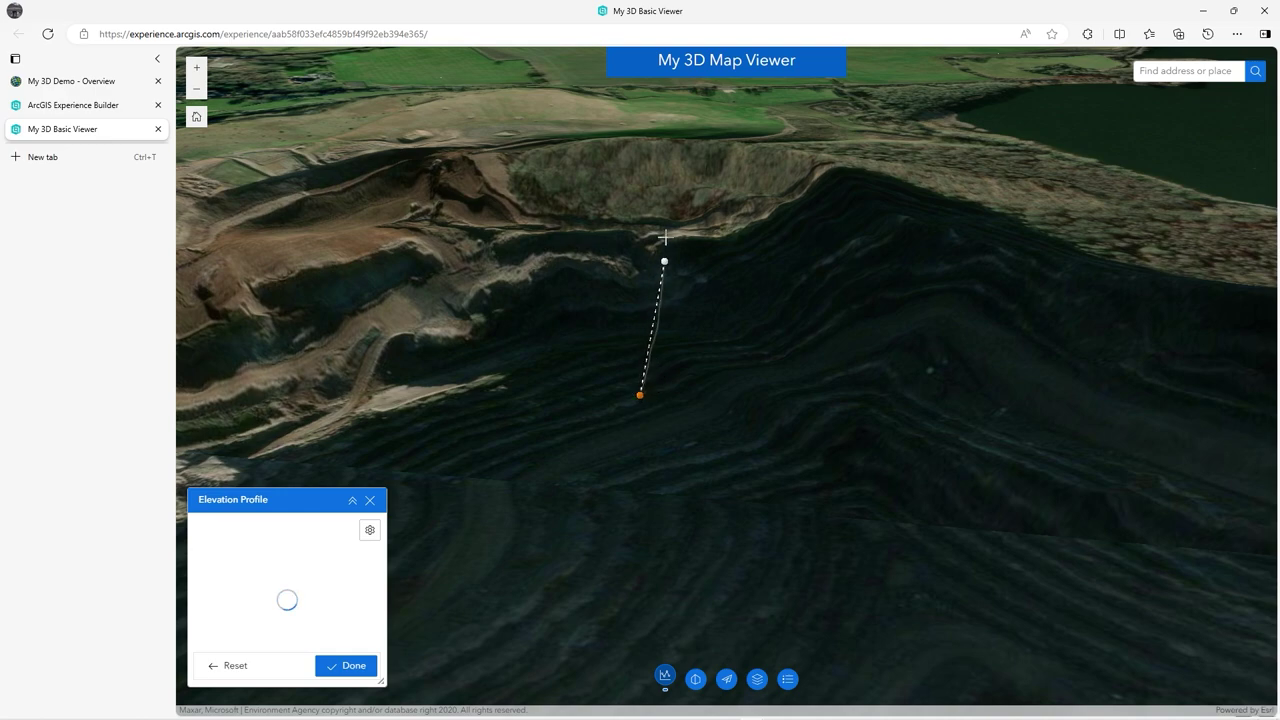
pyautogui.doubleClick(790, 131)
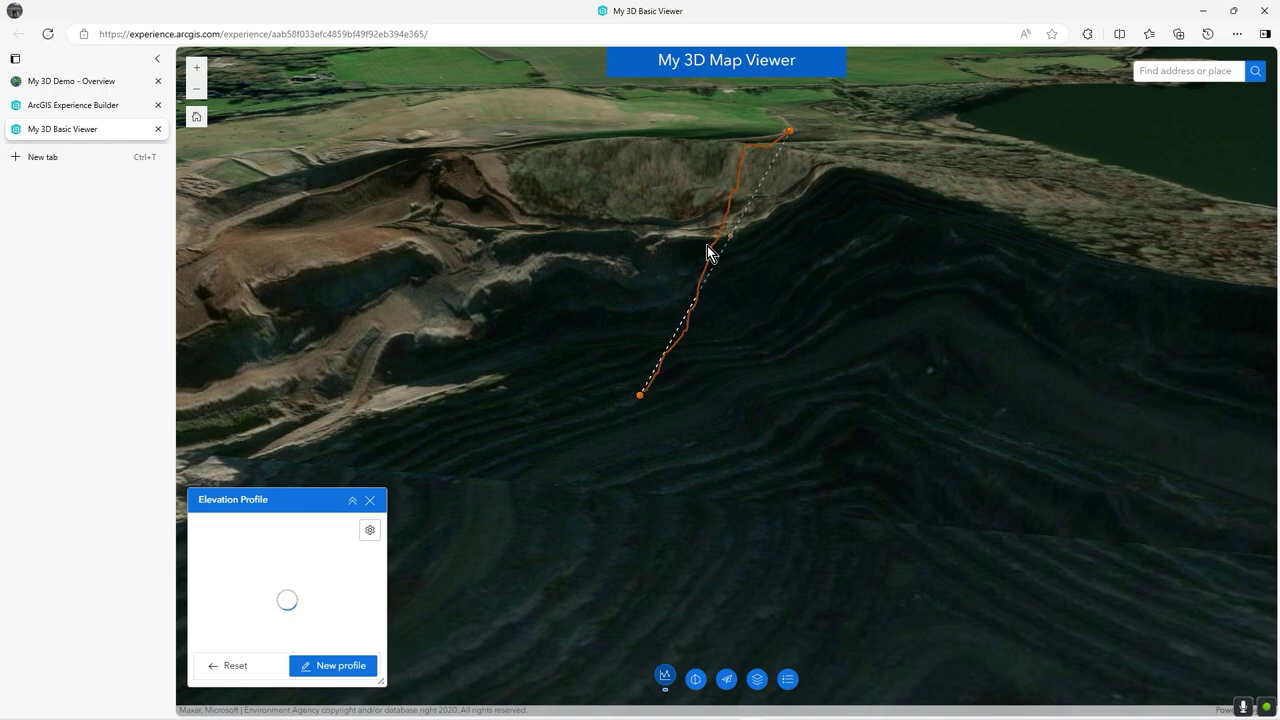
pyautogui.moveTo(823, 249); pyautogui.dragTo(600, 320, button='right')
pyautogui.moveTo(269, 589)
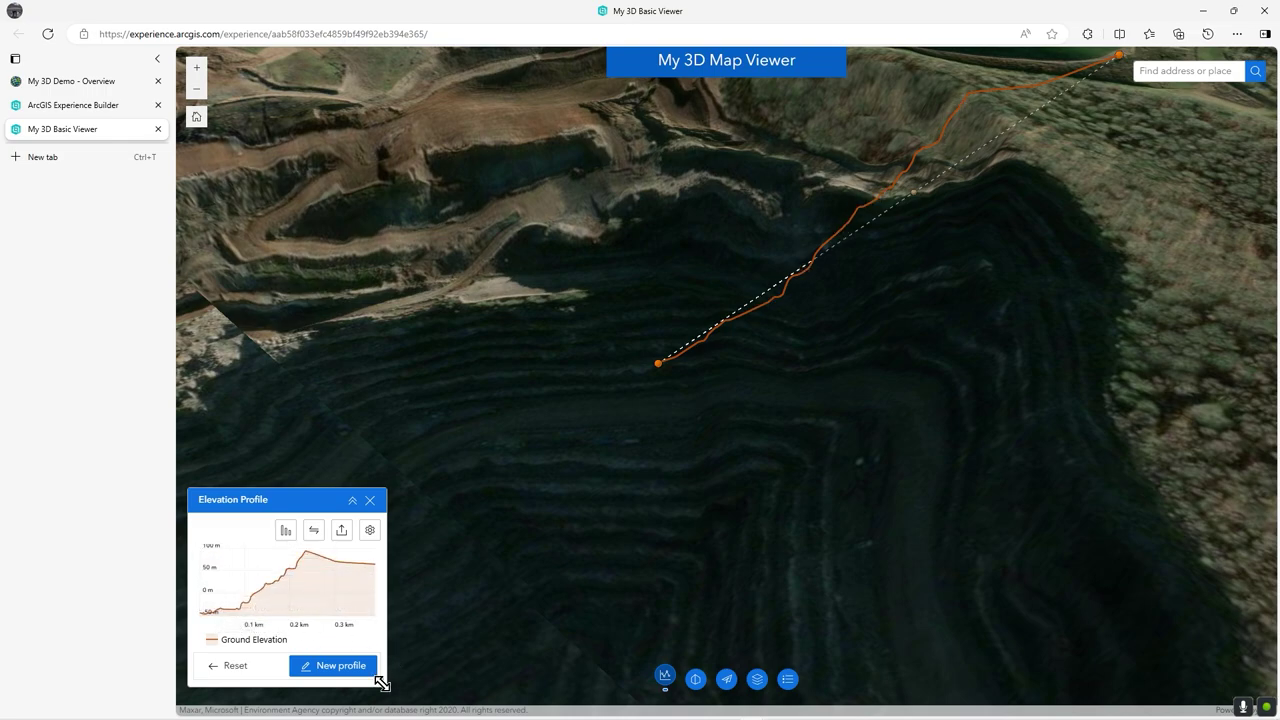
# Step: Enlarge the profile panel, check the profile statistics, and flip the elevation chart back and forth
pyautogui.moveTo(381, 683); pyautogui.dragTo(495, 690)
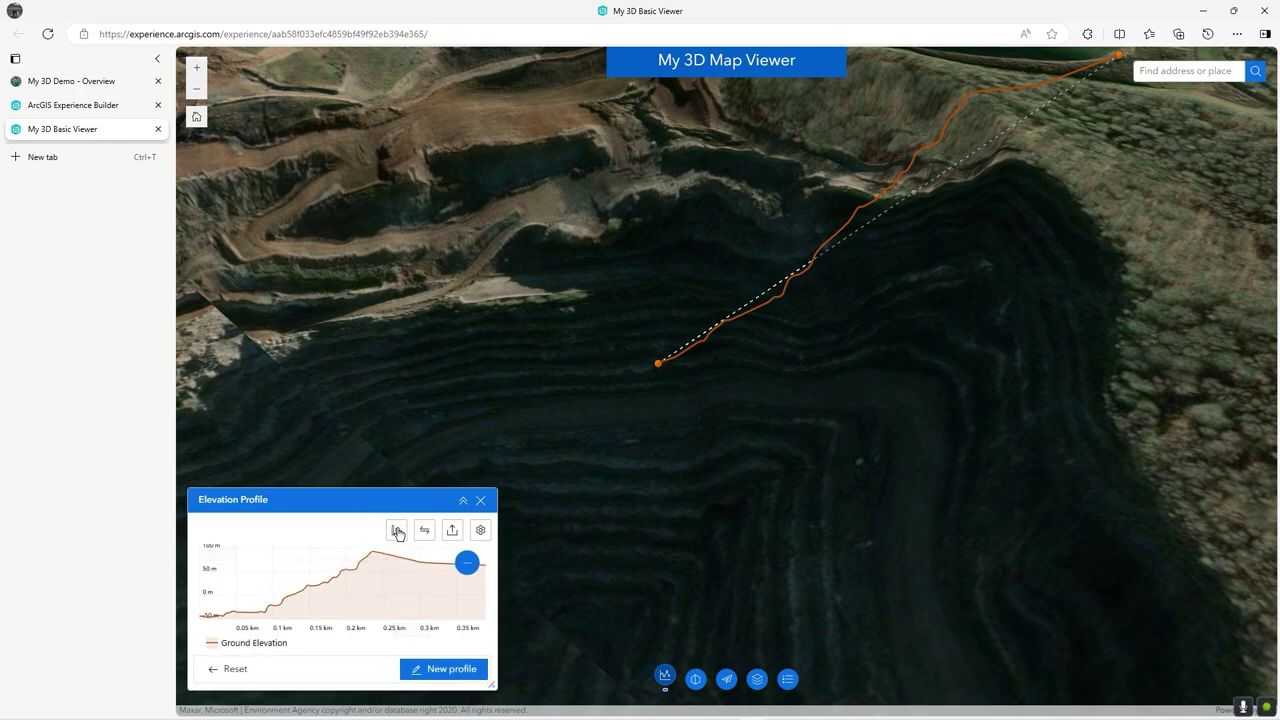
pyautogui.click(397, 531)
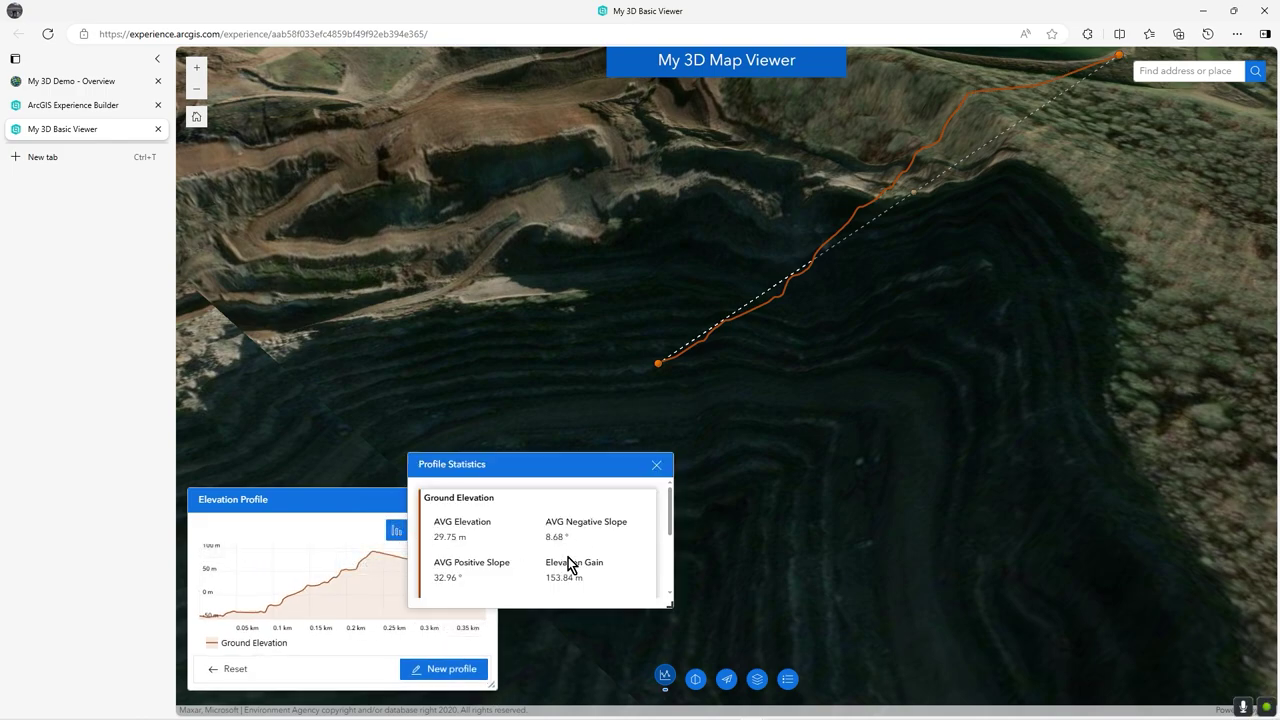
pyautogui.click(657, 467)
pyautogui.click(399, 531)
pyautogui.moveTo(674, 524); pyautogui.dragTo(672, 596)
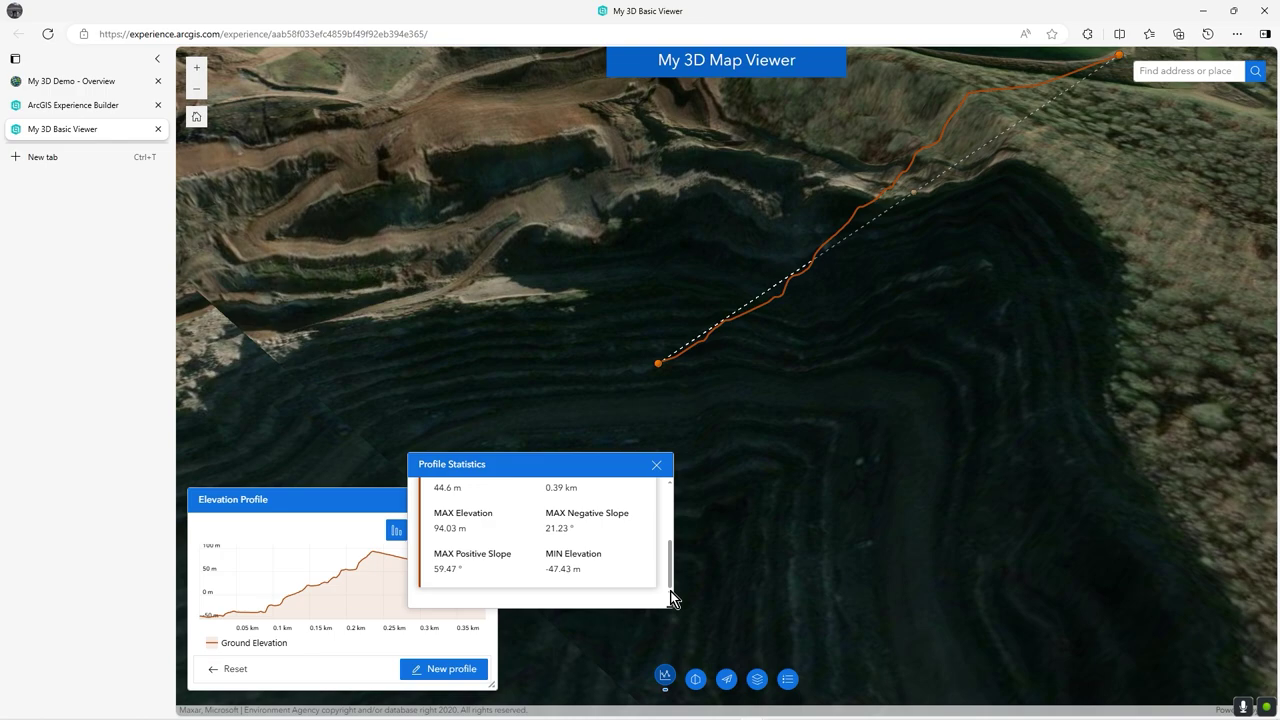
pyautogui.click(657, 465)
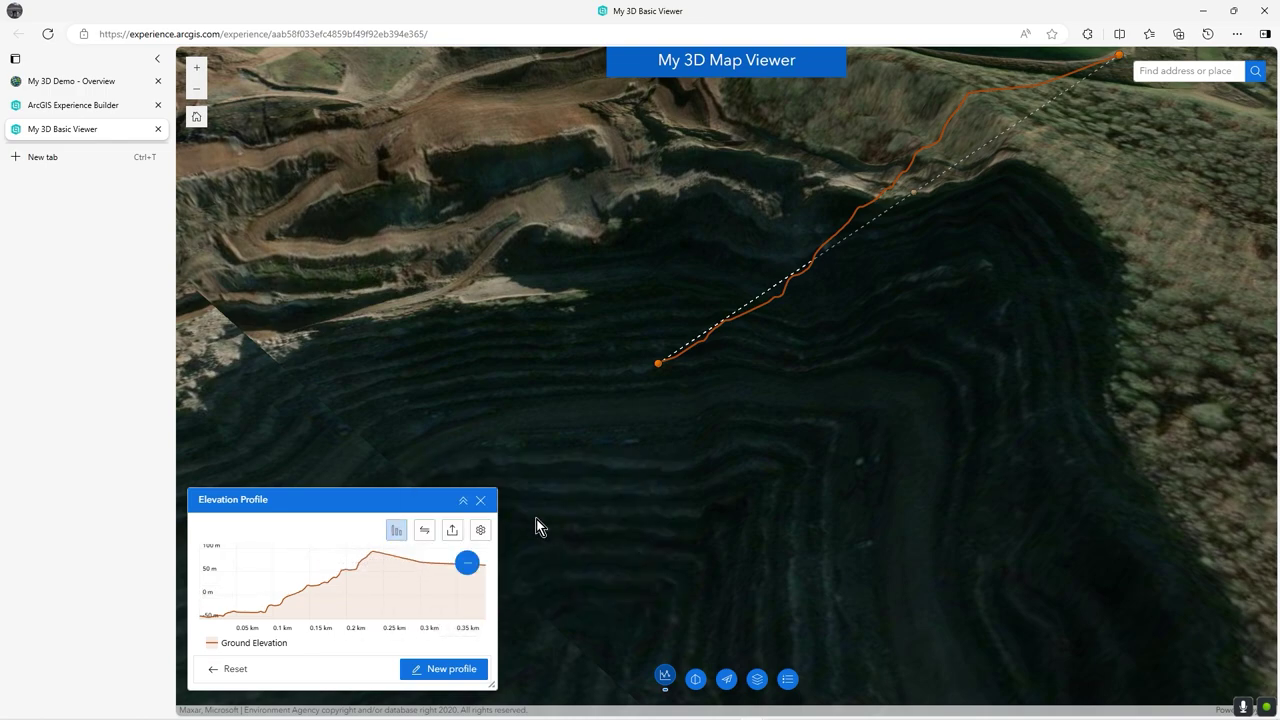
pyautogui.click(421, 533)
pyautogui.click(422, 534)
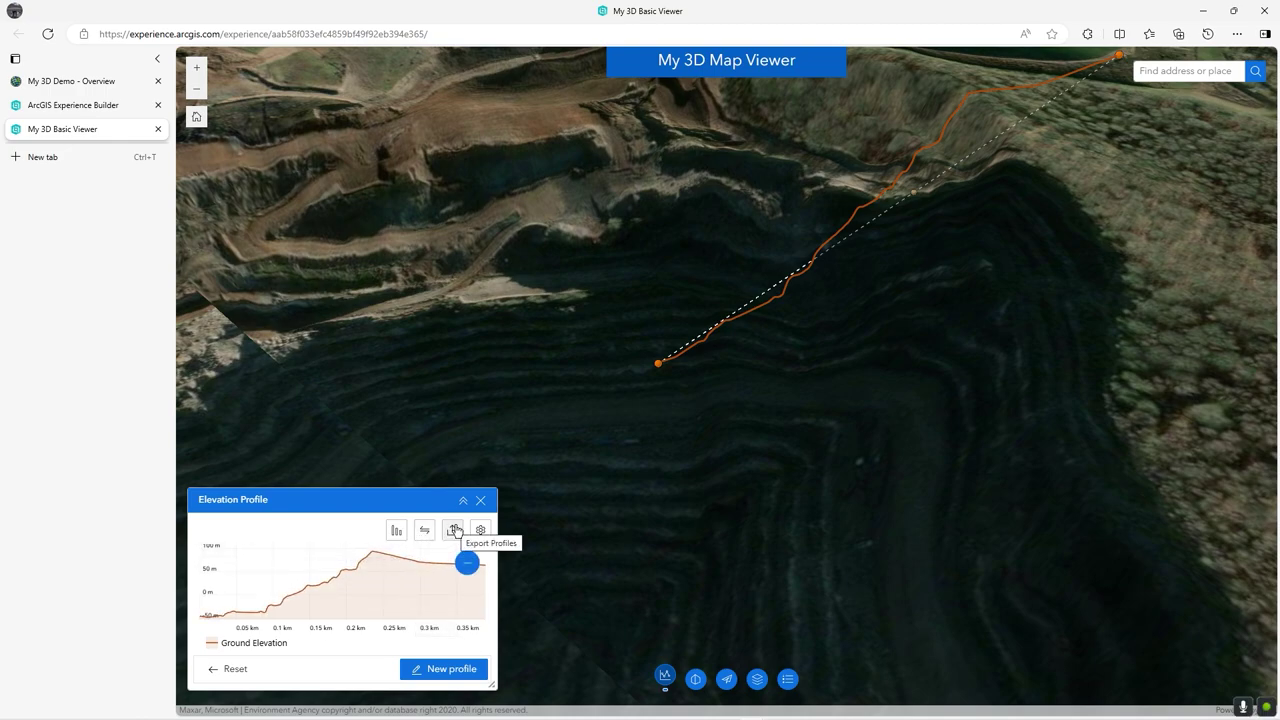
# Step: Look at the profile's export and unit options without changing them, then orbit around the line
pyautogui.click(455, 530)
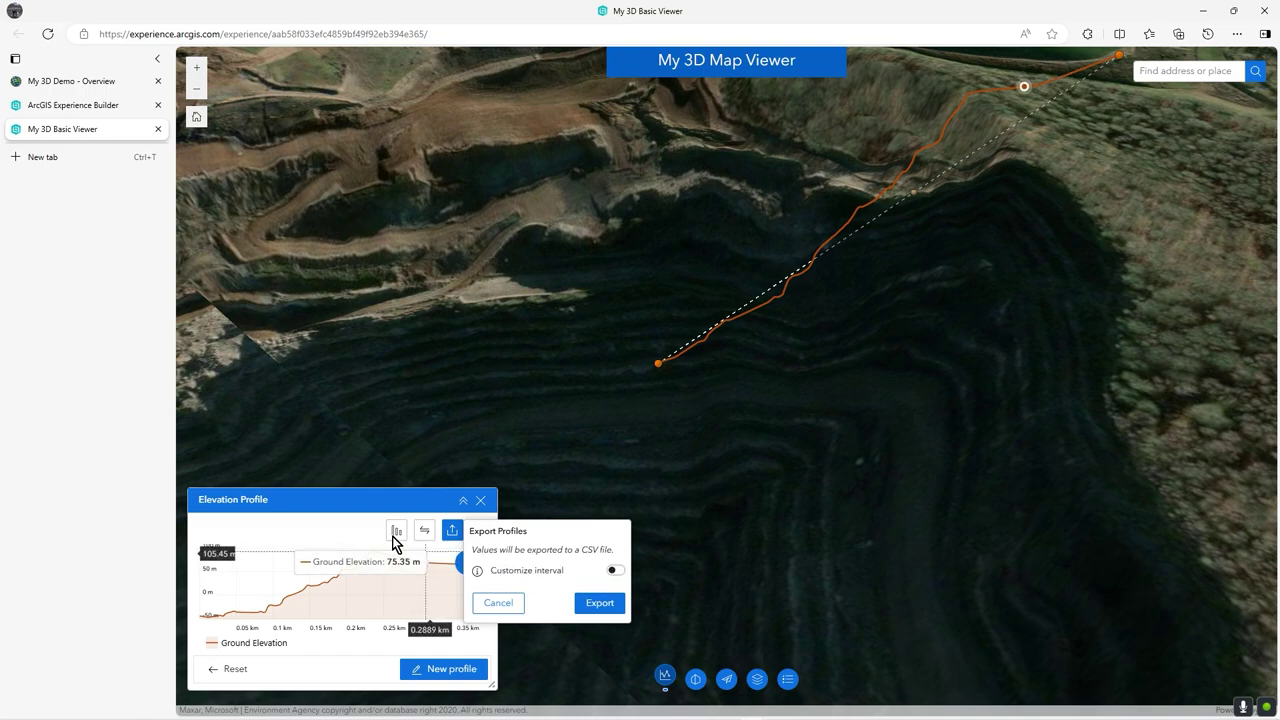
pyautogui.click(337, 509)
pyautogui.click(480, 533)
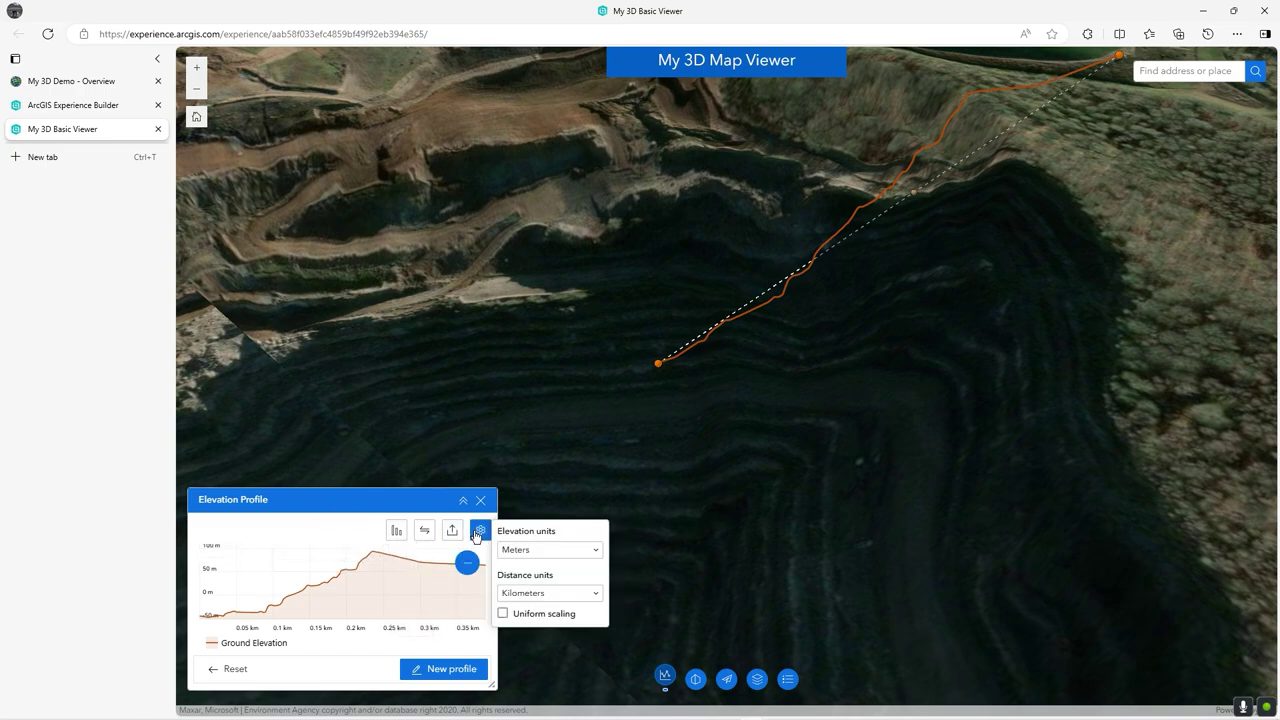
pyautogui.click(342, 511)
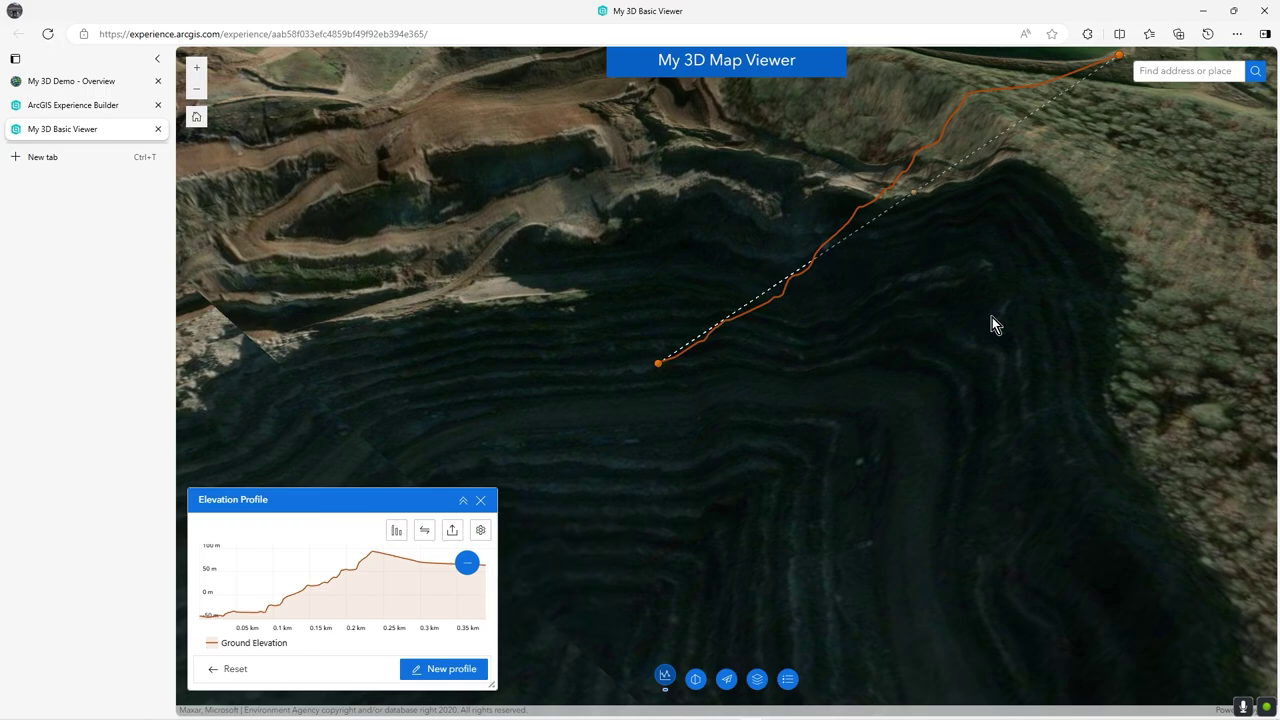
pyautogui.moveTo(992, 317); pyautogui.dragTo(1043, 277, button='right')
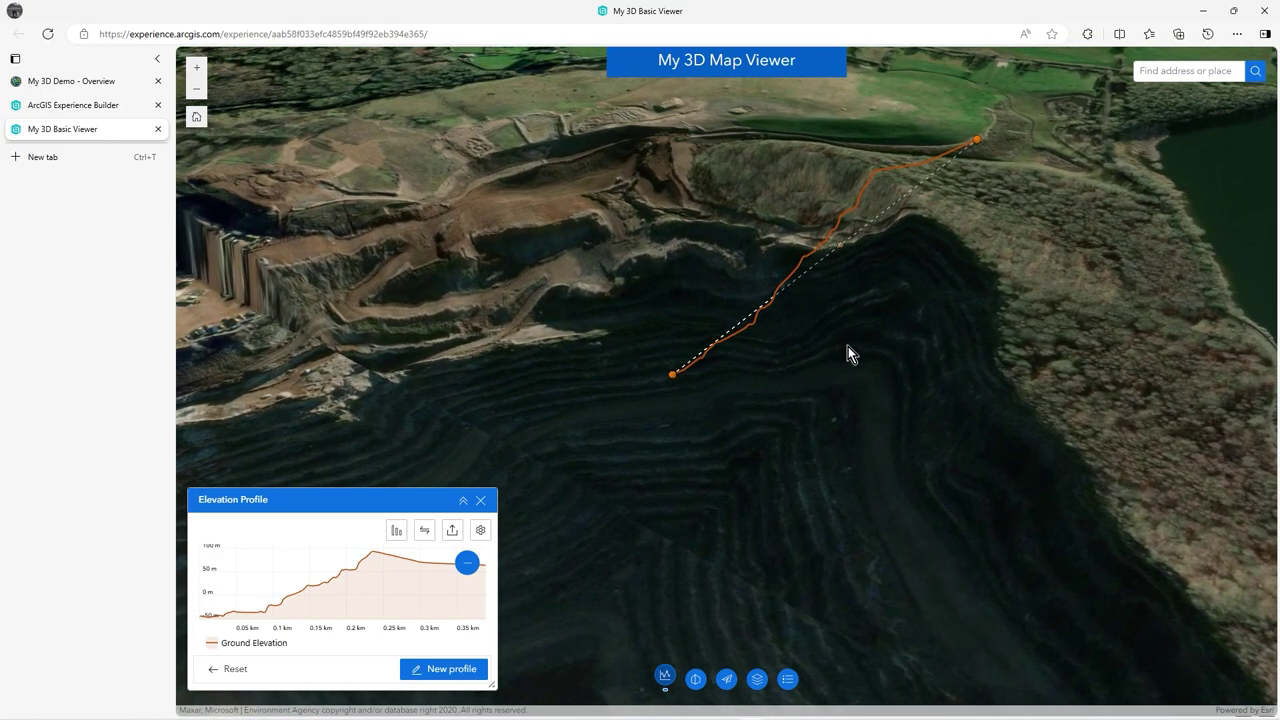
pyautogui.scroll(2, 848, 348)
# Step: Reset the elevation profile to clear the drawn line and chart, then close the panel
pyautogui.click(480, 500)
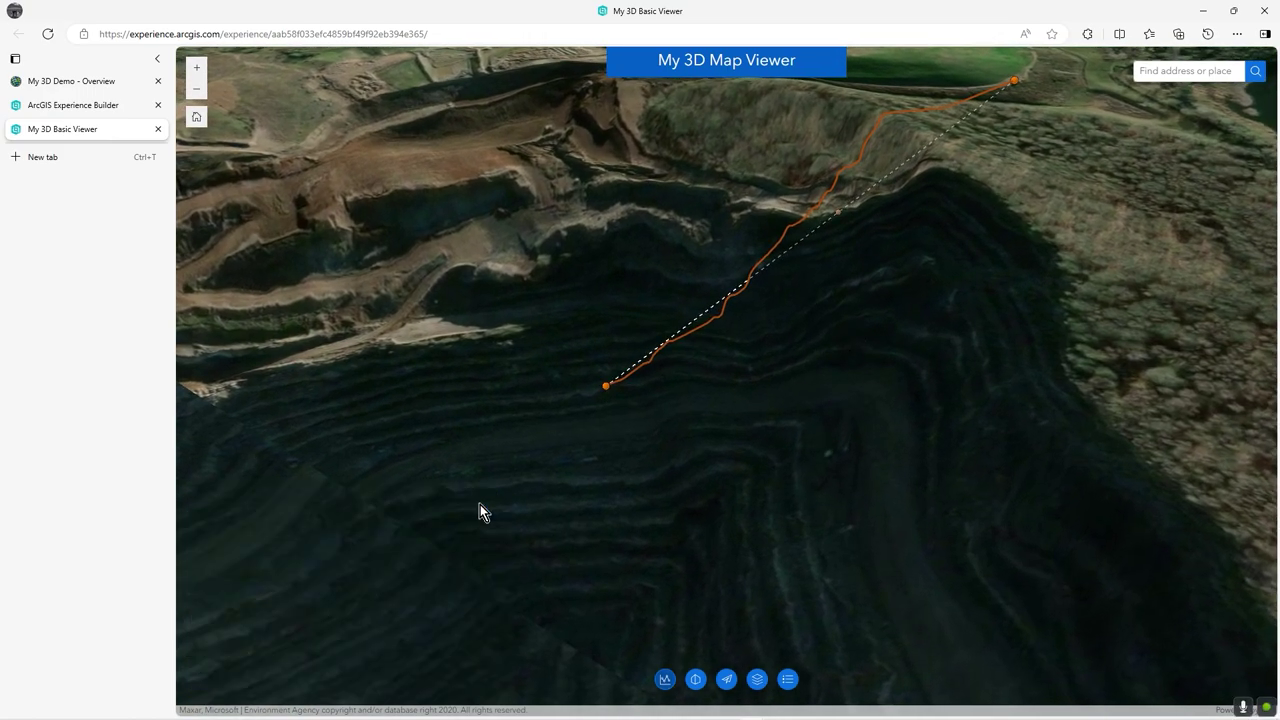
pyautogui.click(665, 680)
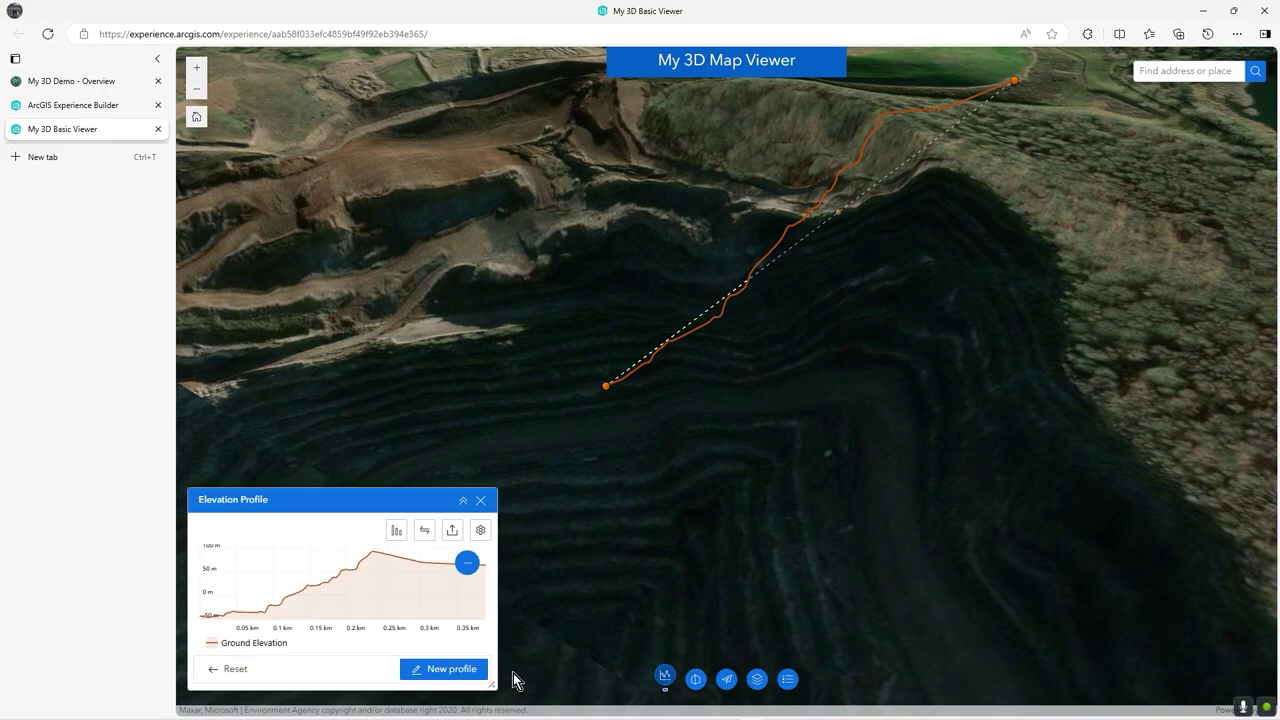
pyautogui.click(236, 670)
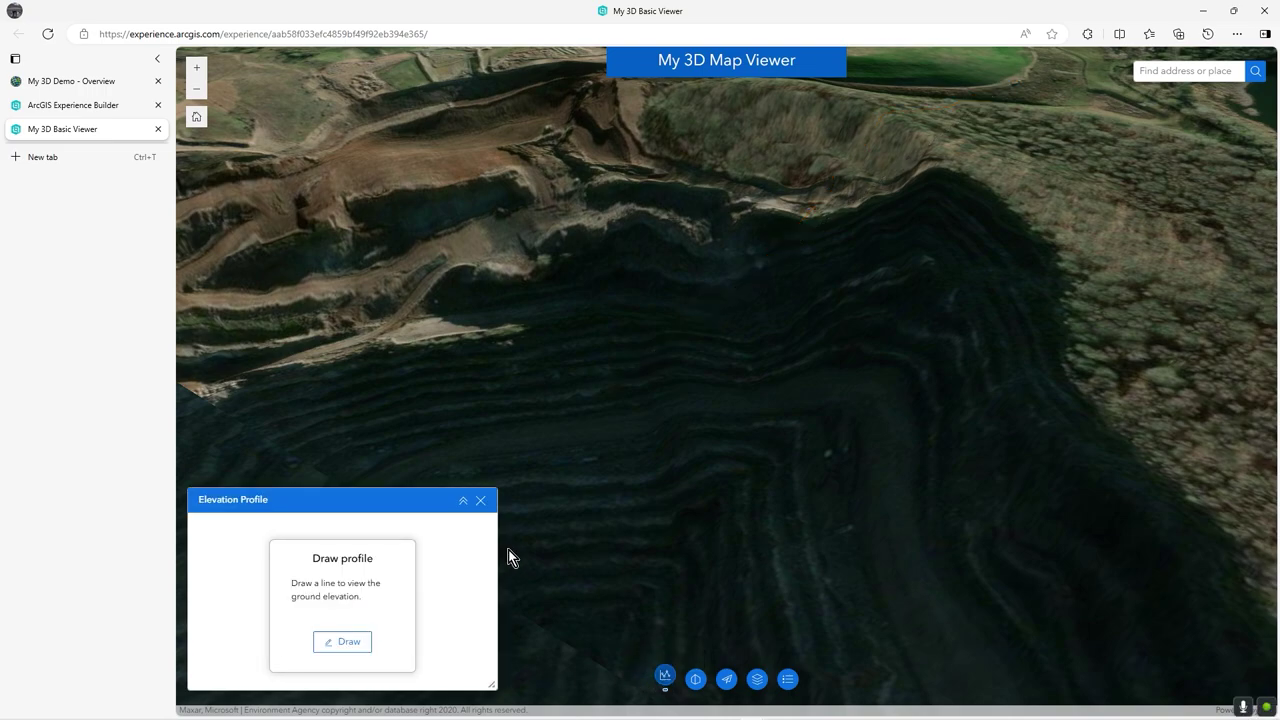
pyautogui.click(481, 501)
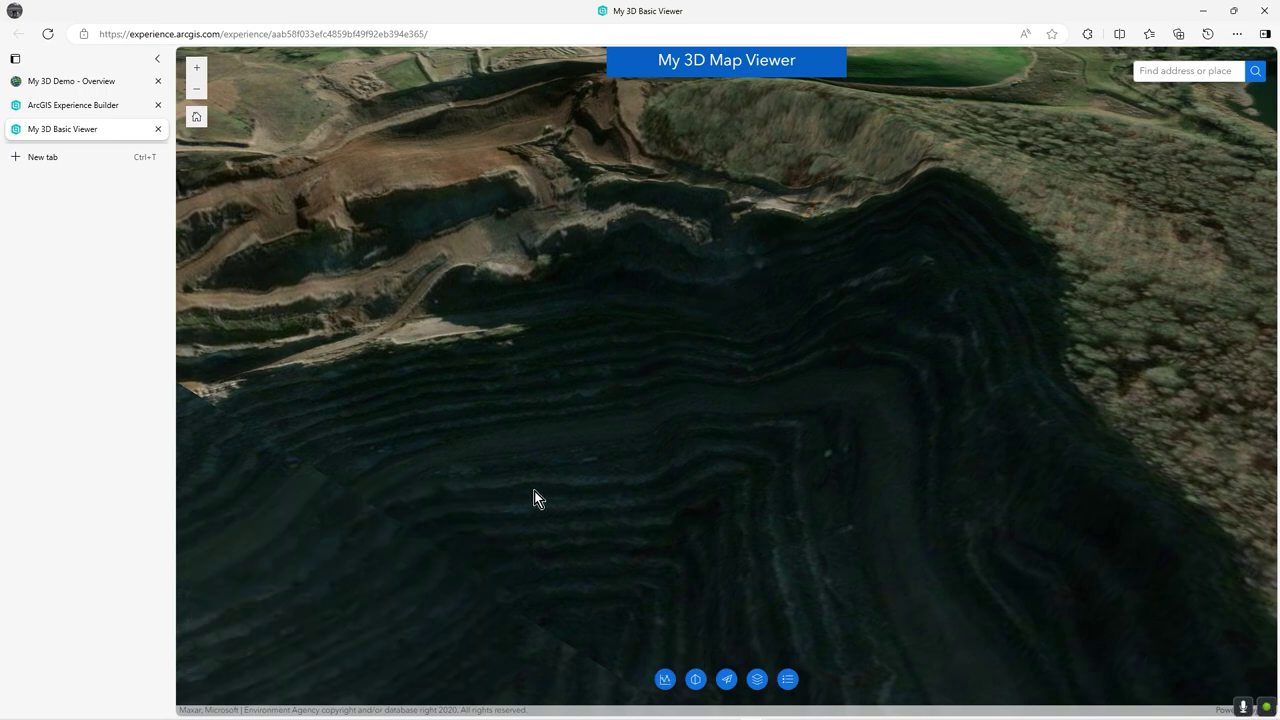
# Step: Preview 3D Toolbox Daylight lighting at about 17:20, then clear the lighting effect
pyautogui.click(696, 679)
pyautogui.click(613, 498)
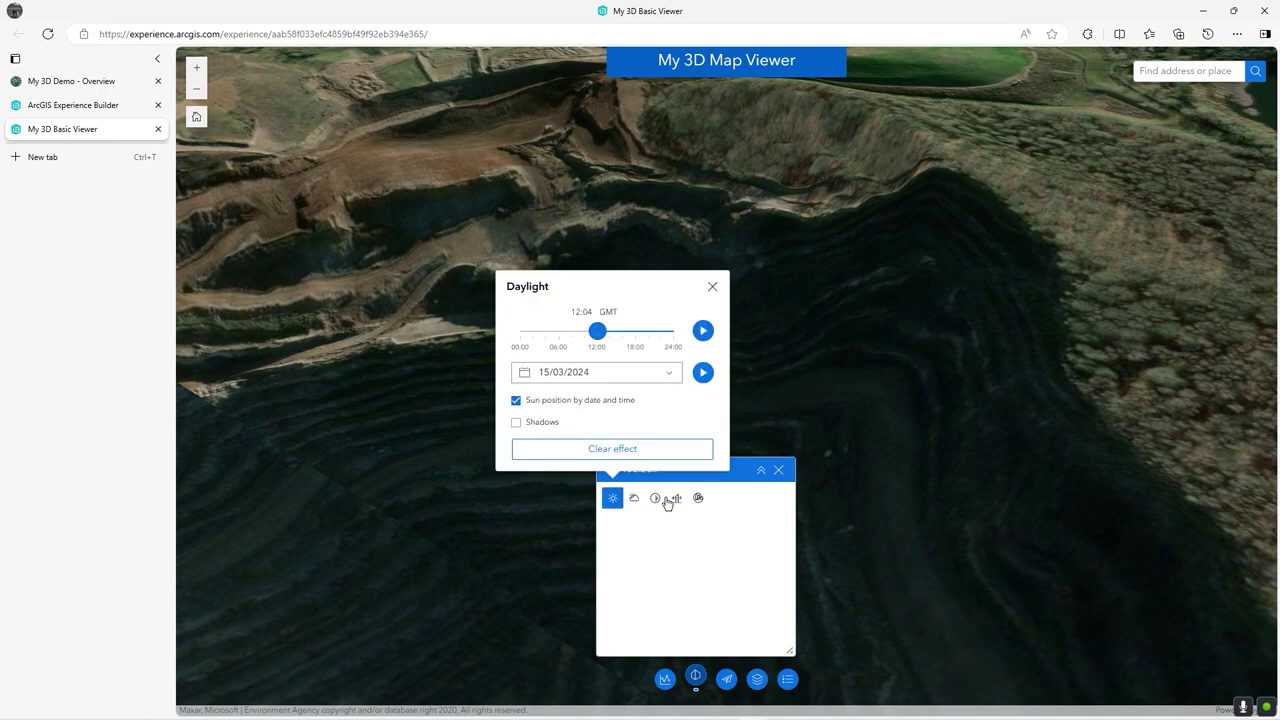
pyautogui.moveTo(960, 395); pyautogui.dragTo(754, 374)
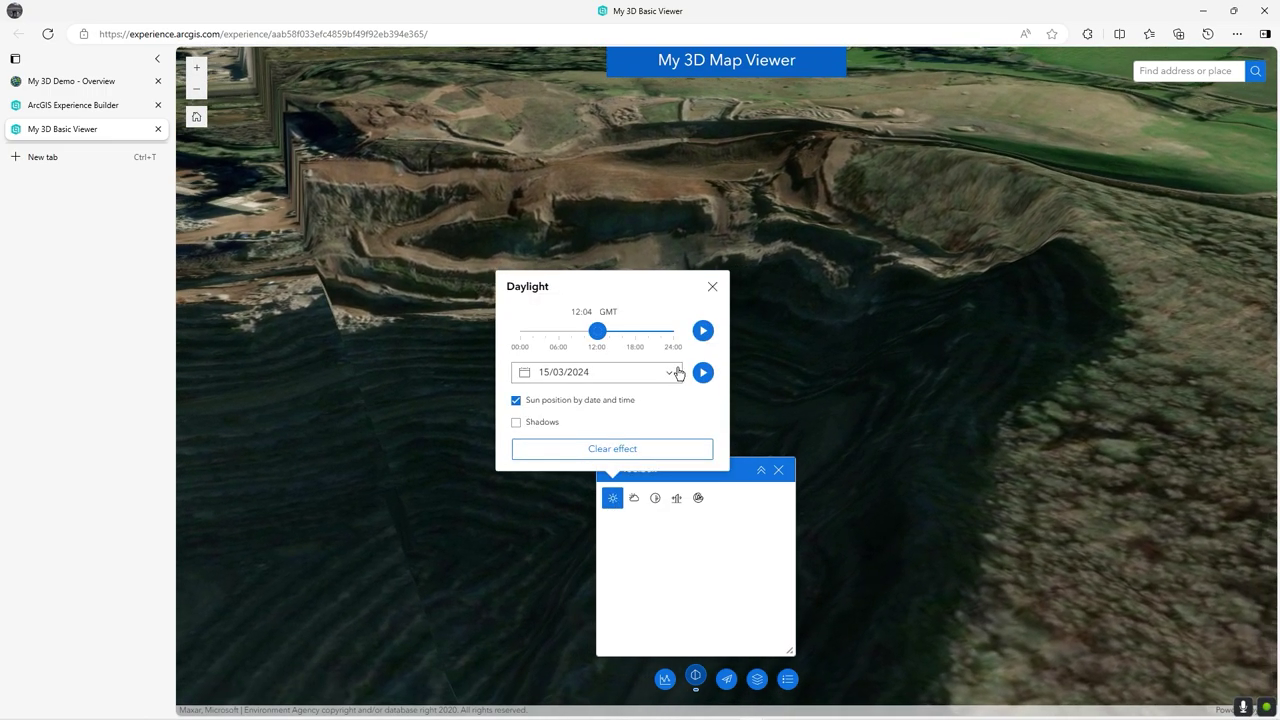
pyautogui.moveTo(597, 331)
pyautogui.mouseDown()
pyautogui.moveTo(648, 331)
pyautogui.moveTo(564, 328)
pyautogui.moveTo(605, 323)
pyautogui.mouseUp()
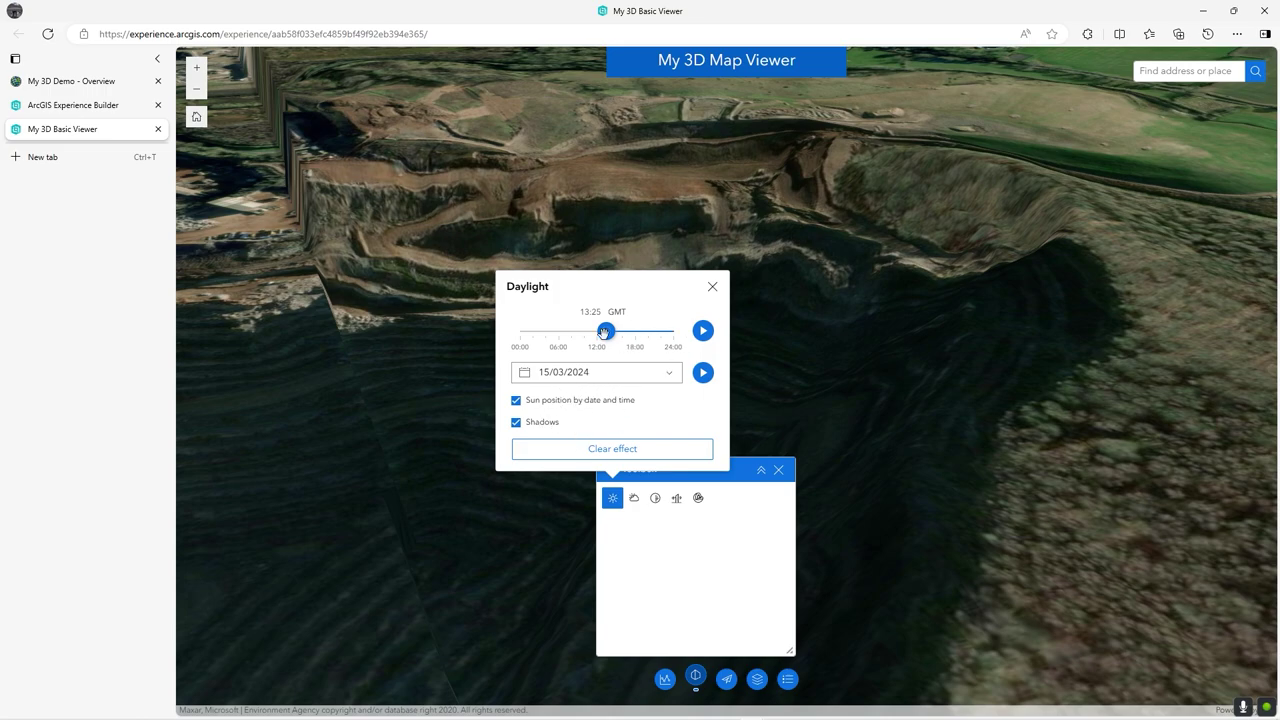
pyautogui.moveTo(604, 331); pyautogui.dragTo(630, 331)
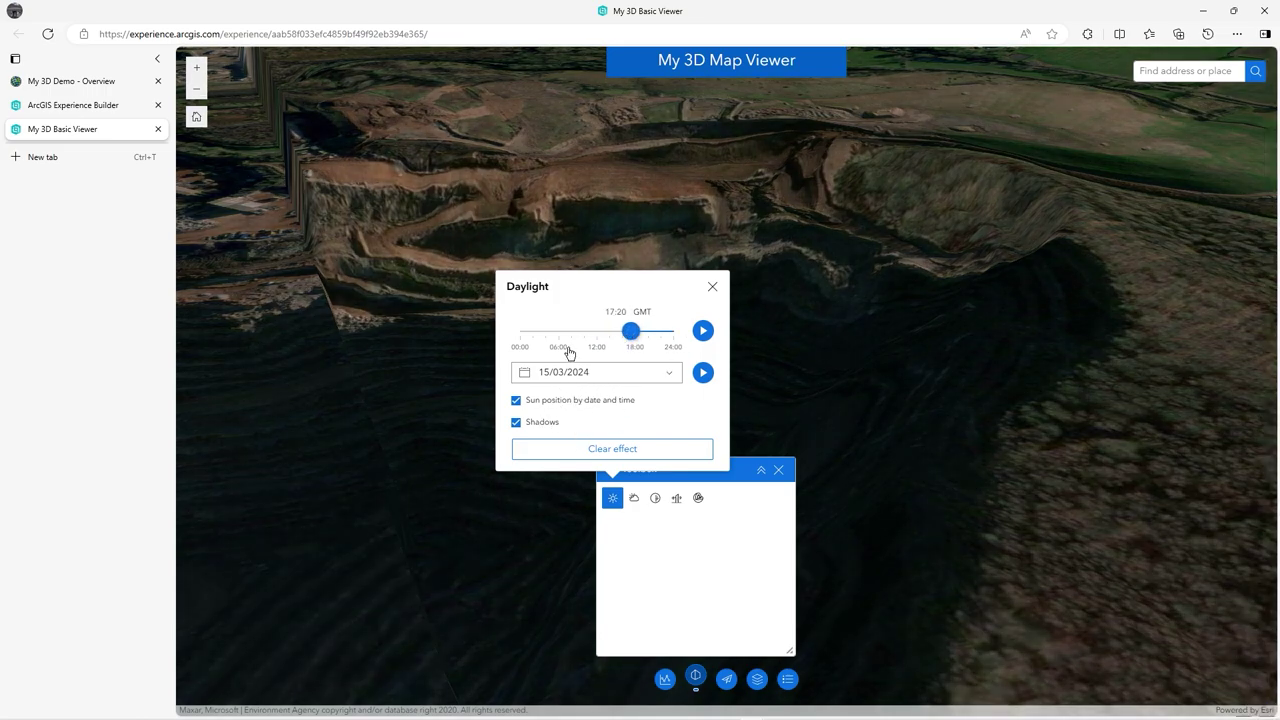
pyautogui.moveTo(445, 365); pyautogui.dragTo(359, 513)
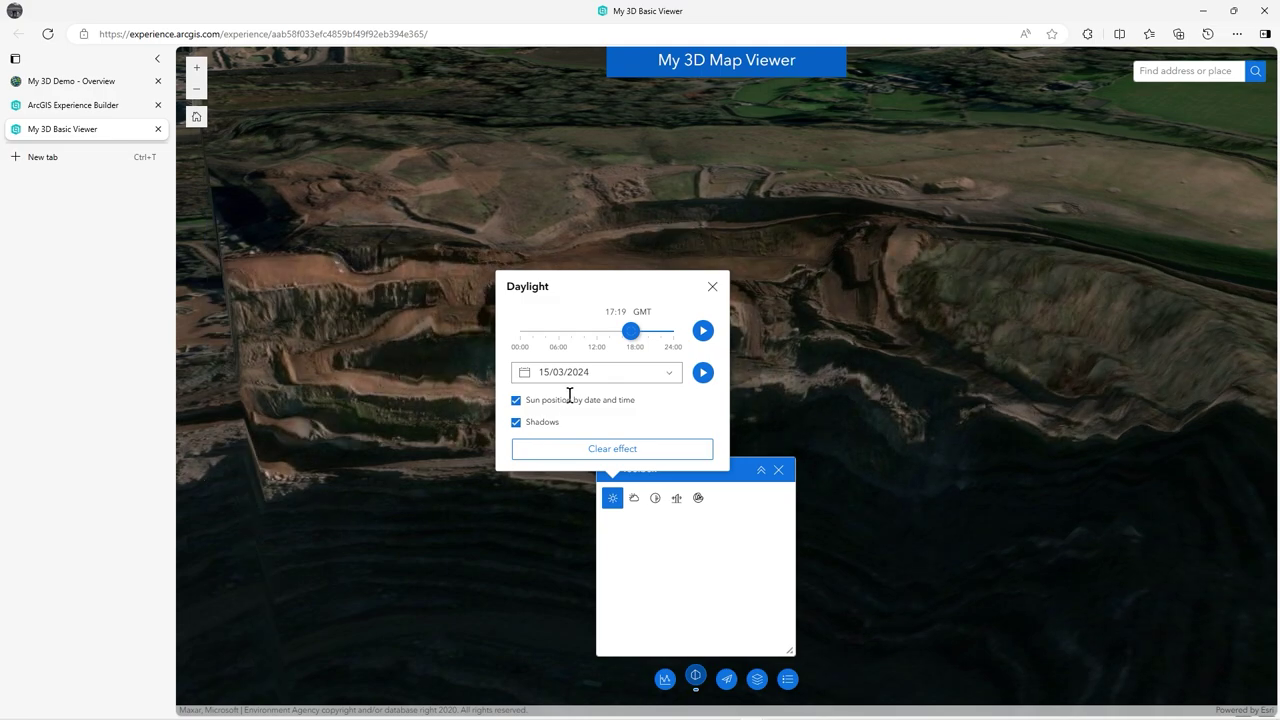
pyautogui.click(647, 449)
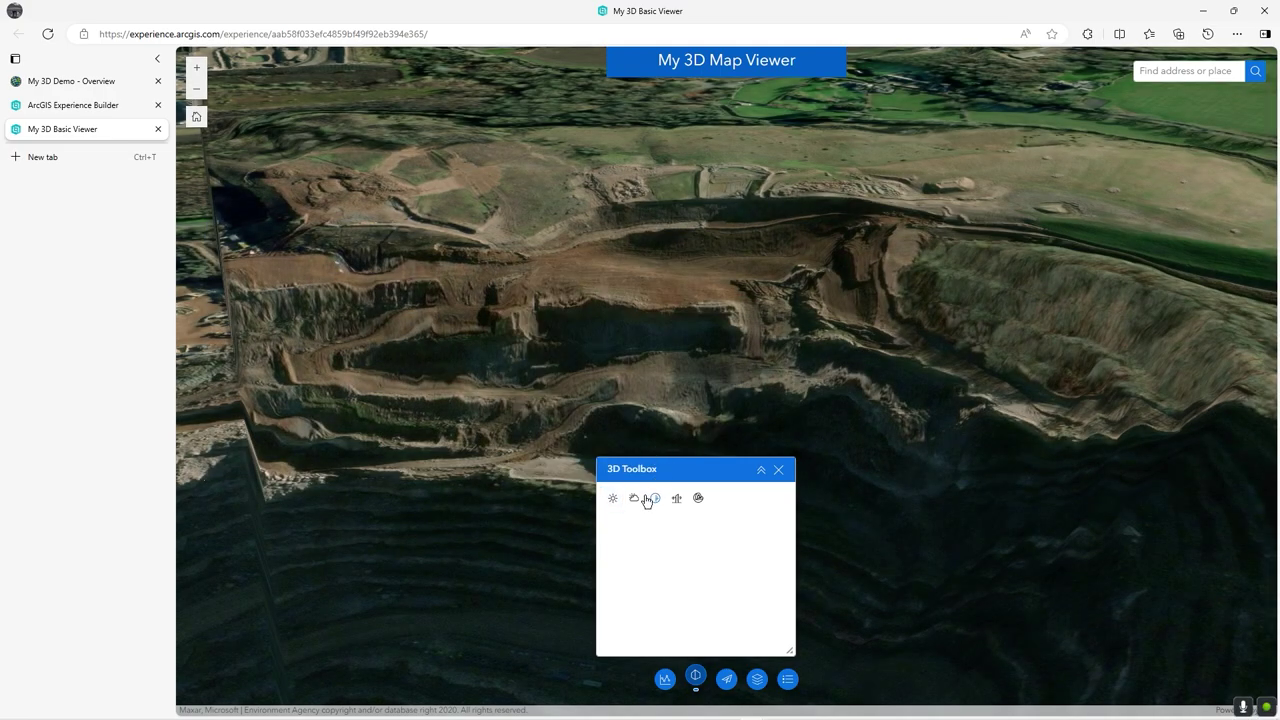
pyautogui.scroll(5, 626, 306)
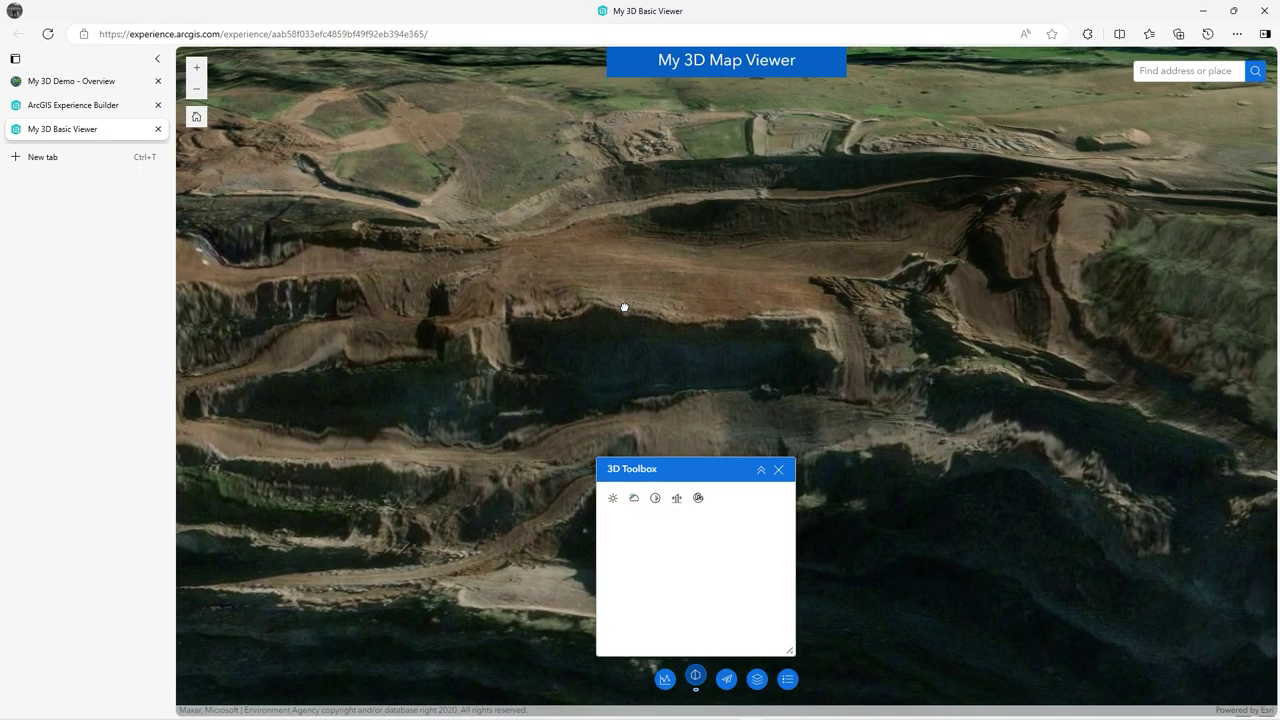
pyautogui.moveTo(624, 307); pyautogui.dragTo(577, 341, button='right')
pyautogui.scroll(-5, 577, 341)
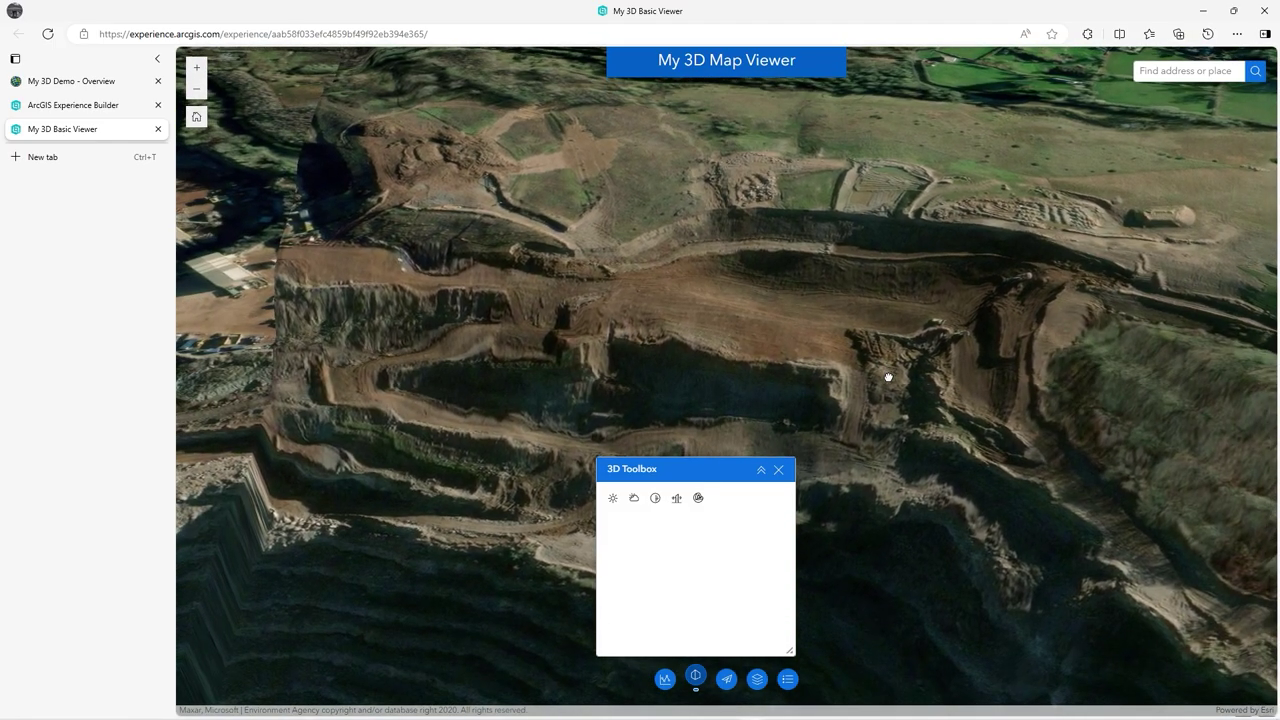
pyautogui.scroll(5, 873, 343)
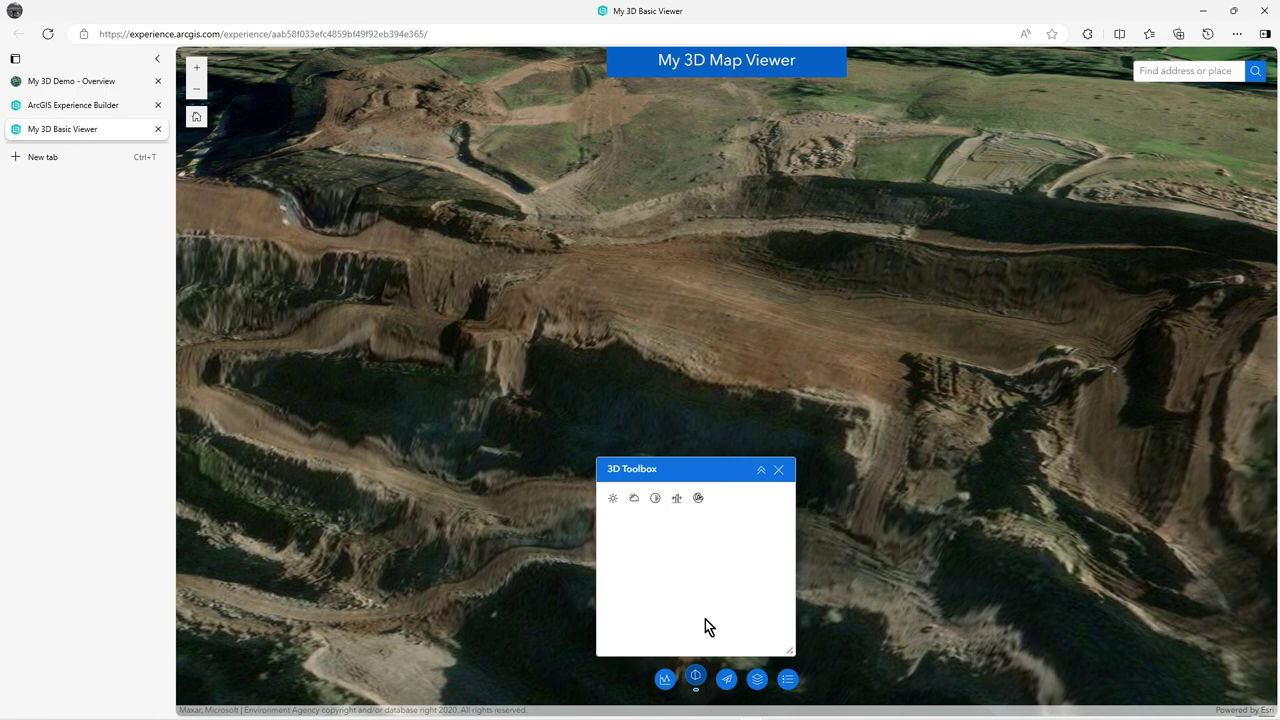
pyautogui.click(635, 500)
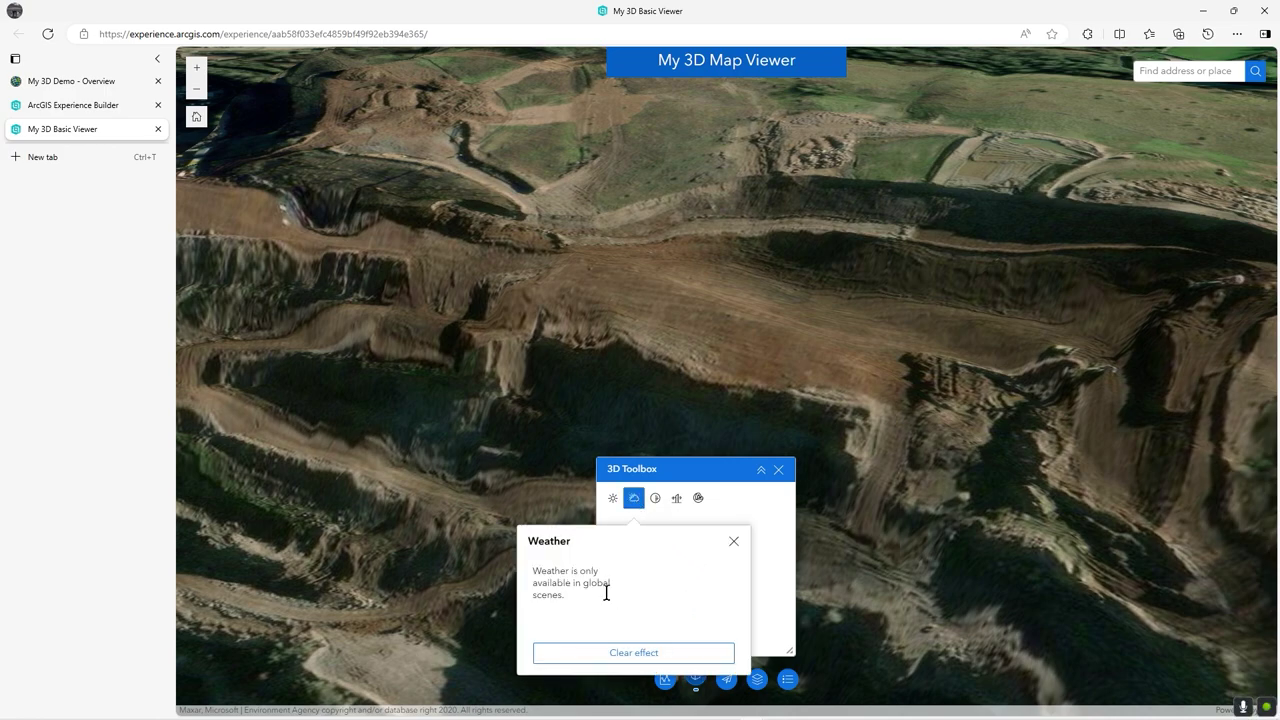
pyautogui.click(647, 650)
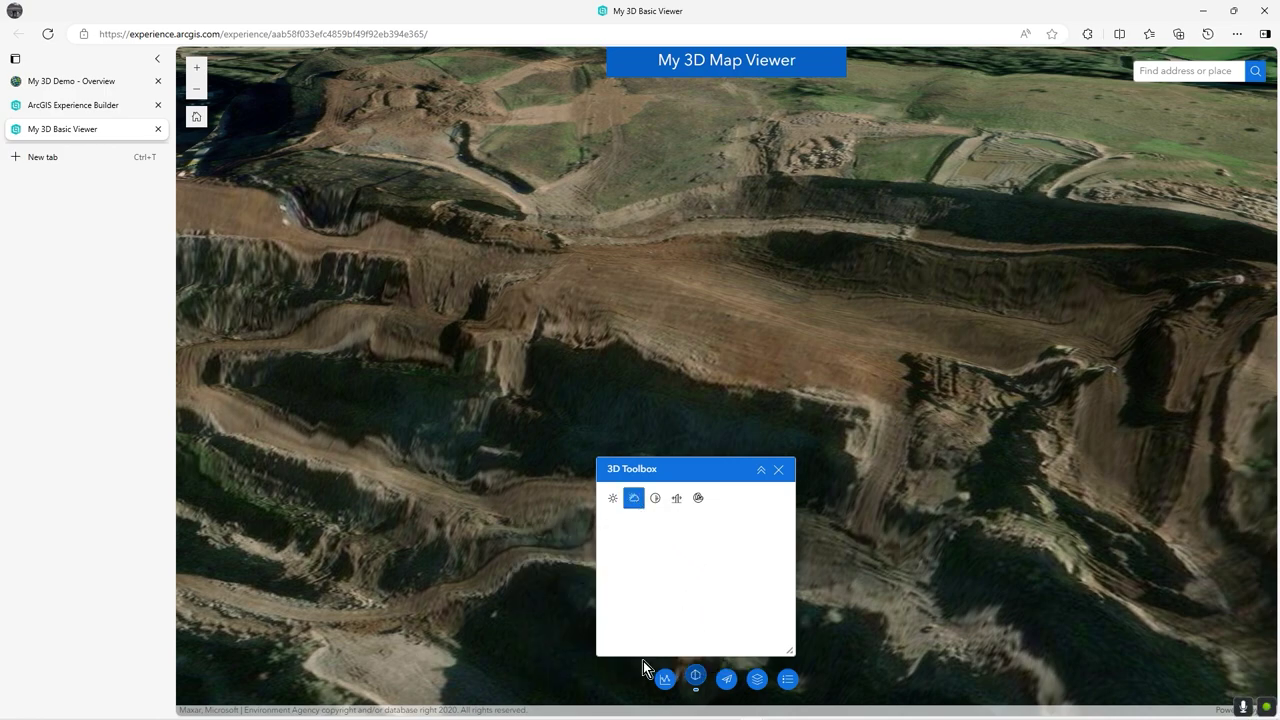
pyautogui.click(656, 499)
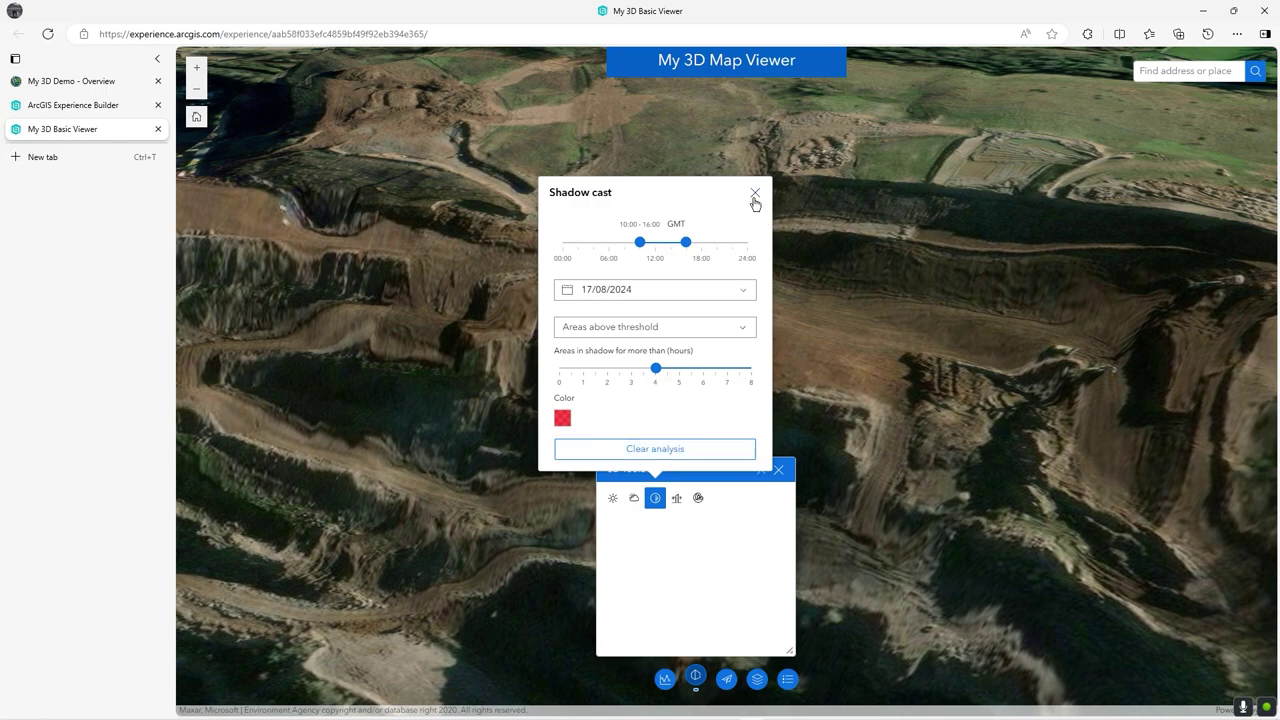
pyautogui.click(674, 326)
pyautogui.click(674, 326)
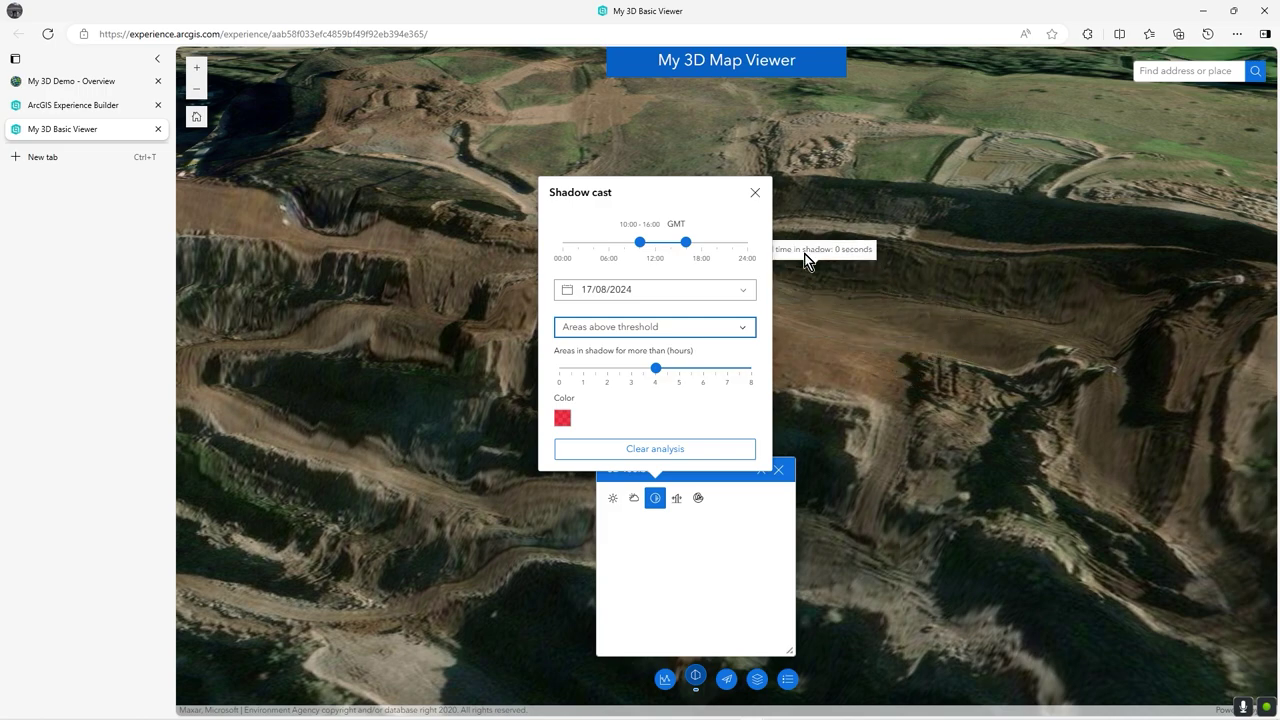
pyautogui.click(755, 192)
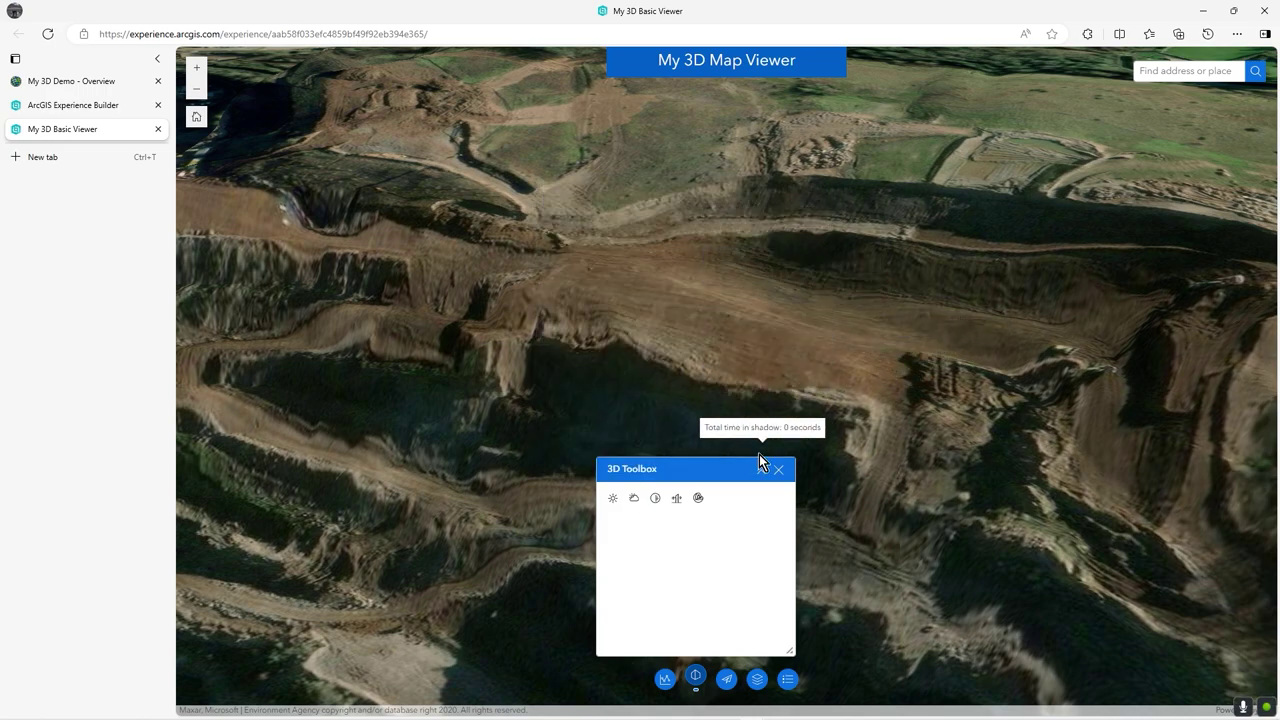
pyautogui.moveTo(836, 488); pyautogui.dragTo(848, 526)
pyautogui.moveTo(591, 377); pyautogui.dragTo(946, 371)
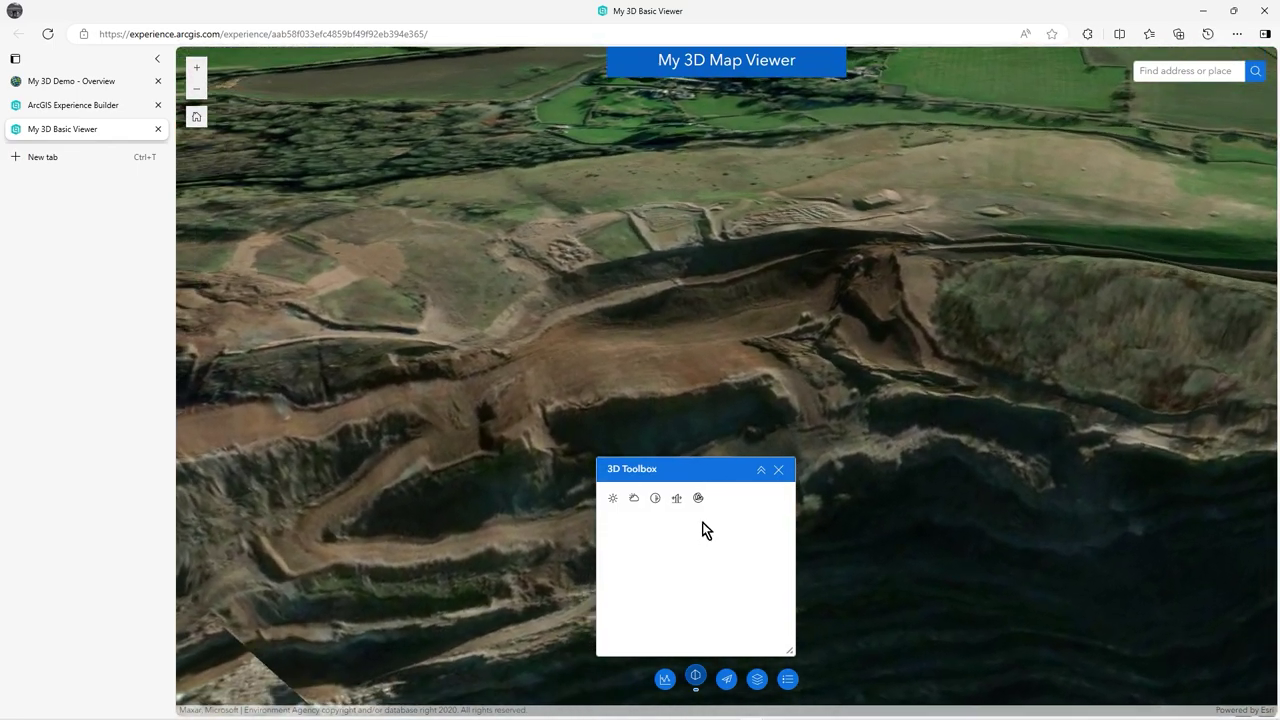
# Step: Run a new line-of-sight analysis with an observer and a target across the quarry
pyautogui.moveTo(711, 469); pyautogui.dragTo(381, 477)
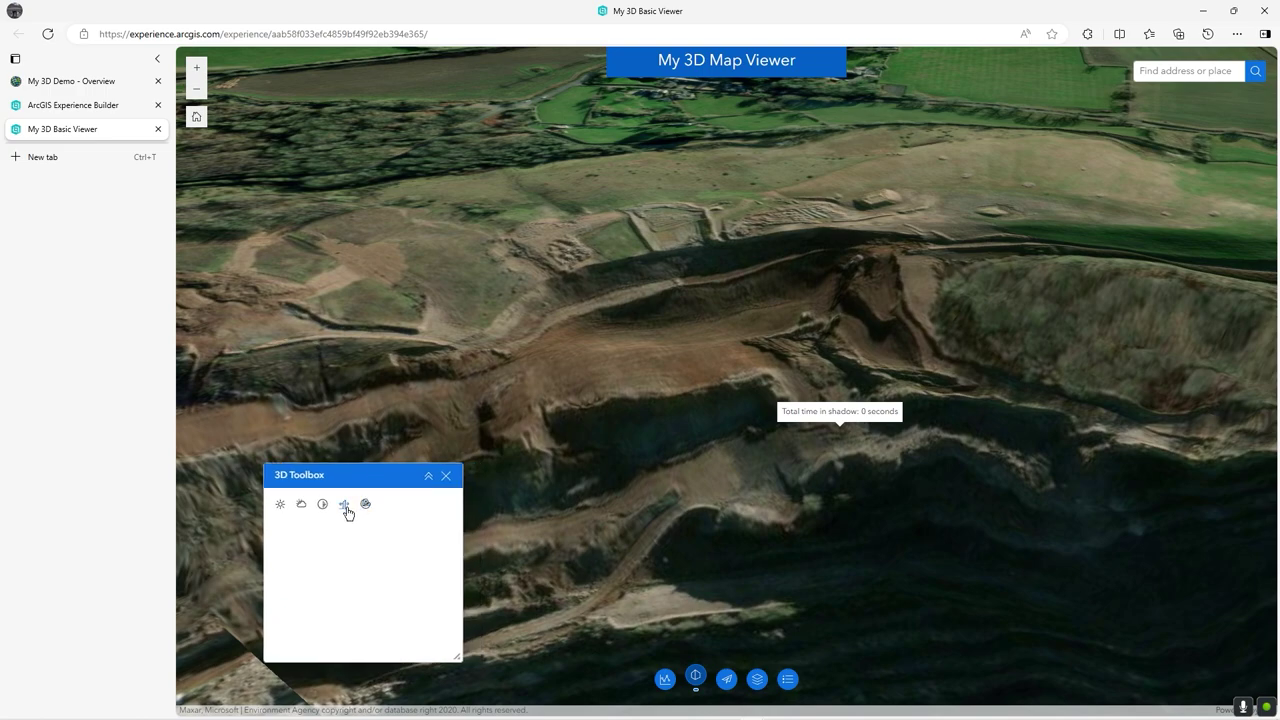
pyautogui.click(345, 505)
pyautogui.click(325, 578)
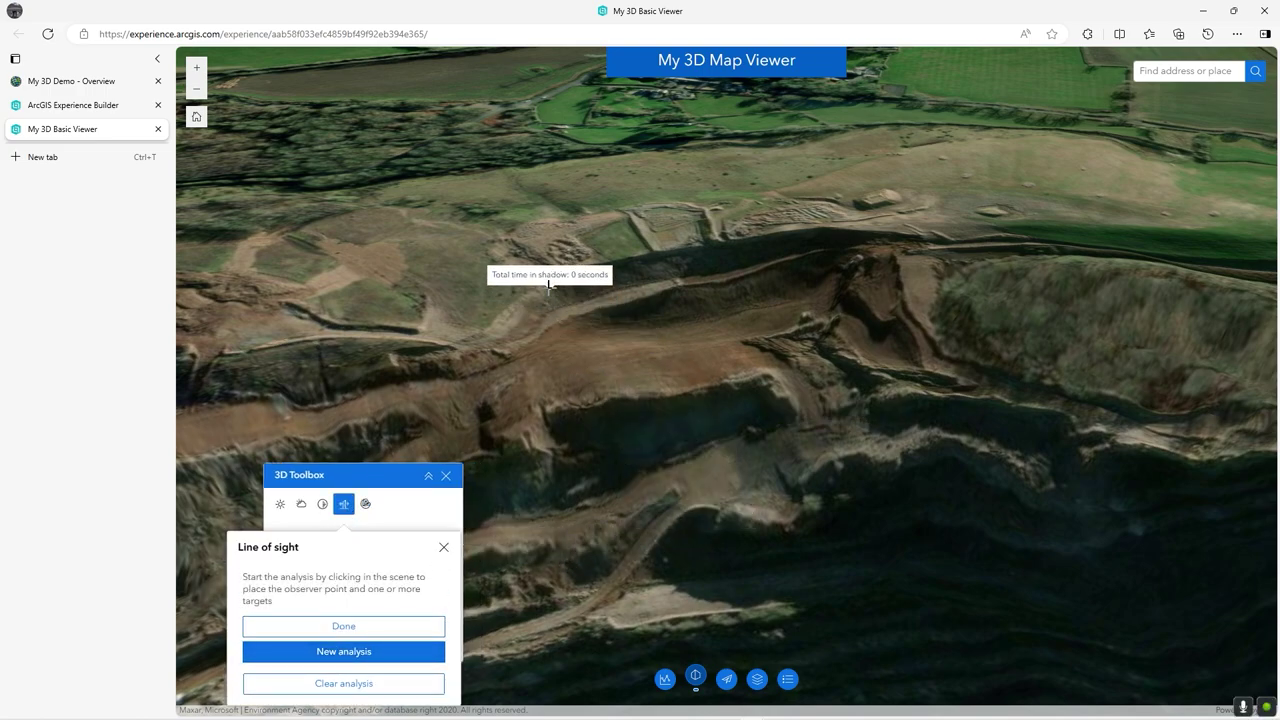
pyautogui.click(357, 329)
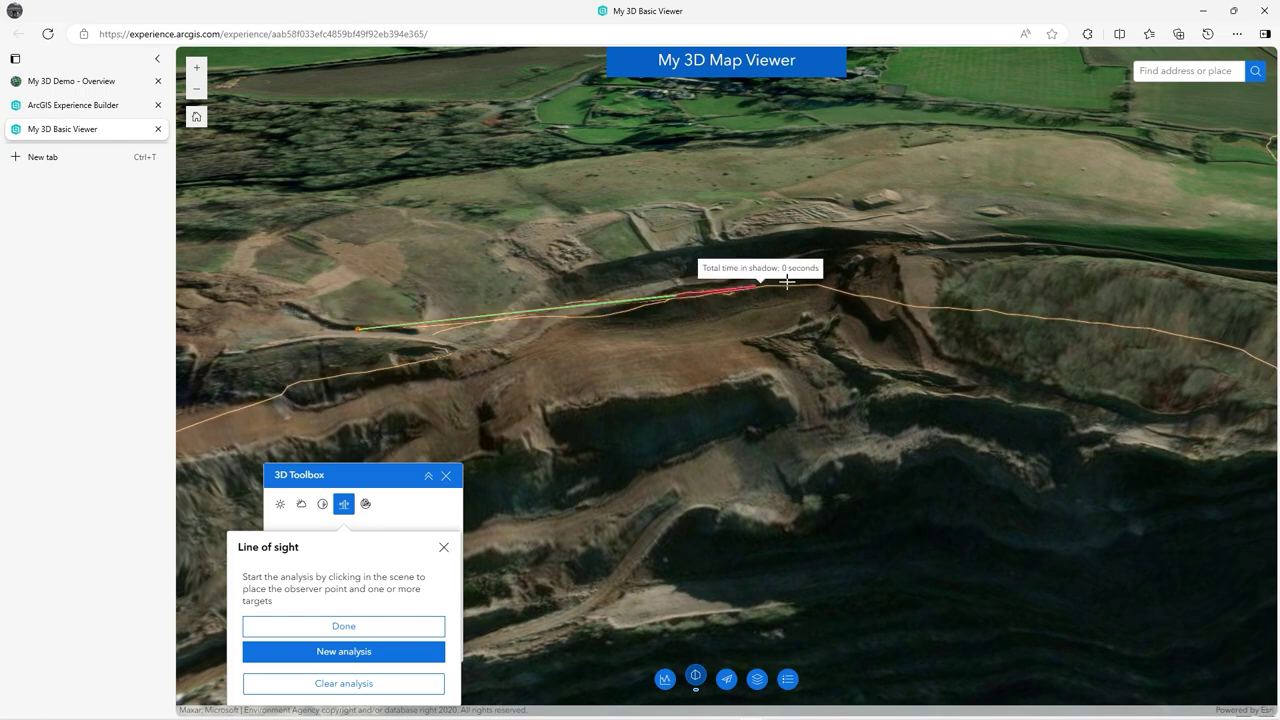
pyautogui.doubleClick(988, 252)
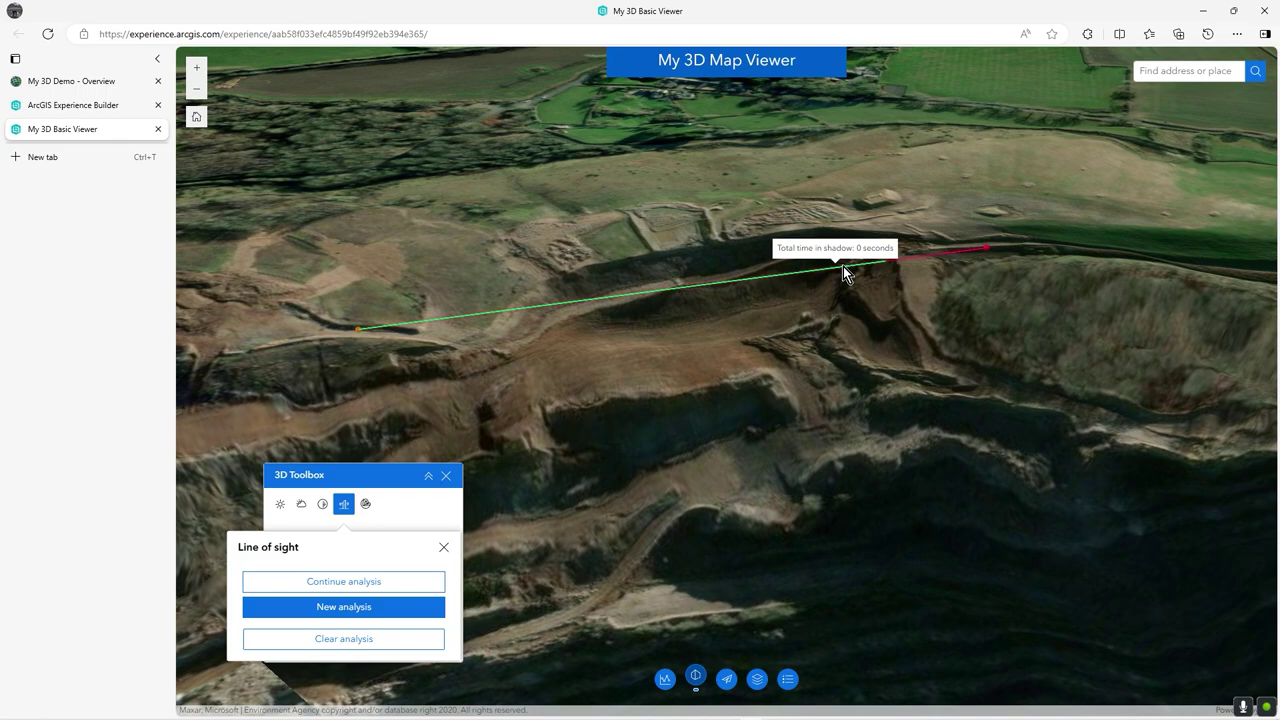
# Step: Clear the weather effect, the shadow analysis and the line-of-sight analysis
pyautogui.click(302, 504)
pyautogui.click(313, 660)
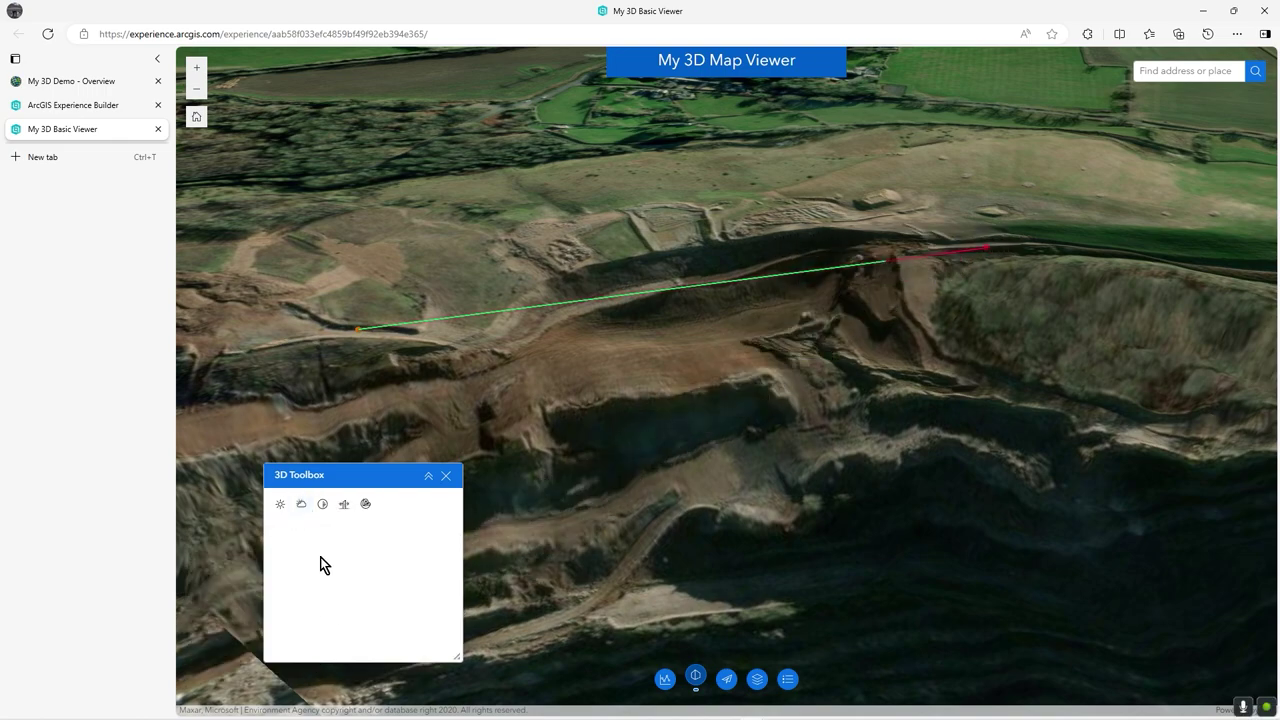
pyautogui.click(323, 504)
pyautogui.click(330, 457)
pyautogui.click(343, 505)
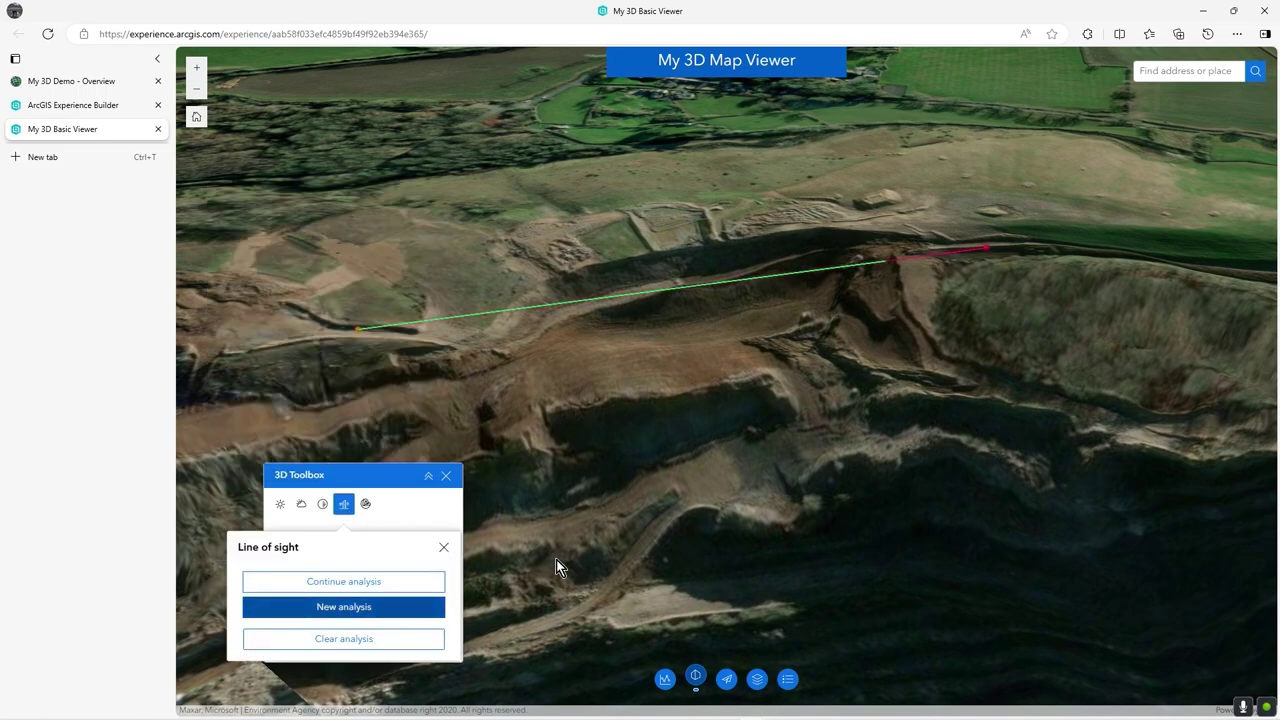
pyautogui.click(373, 644)
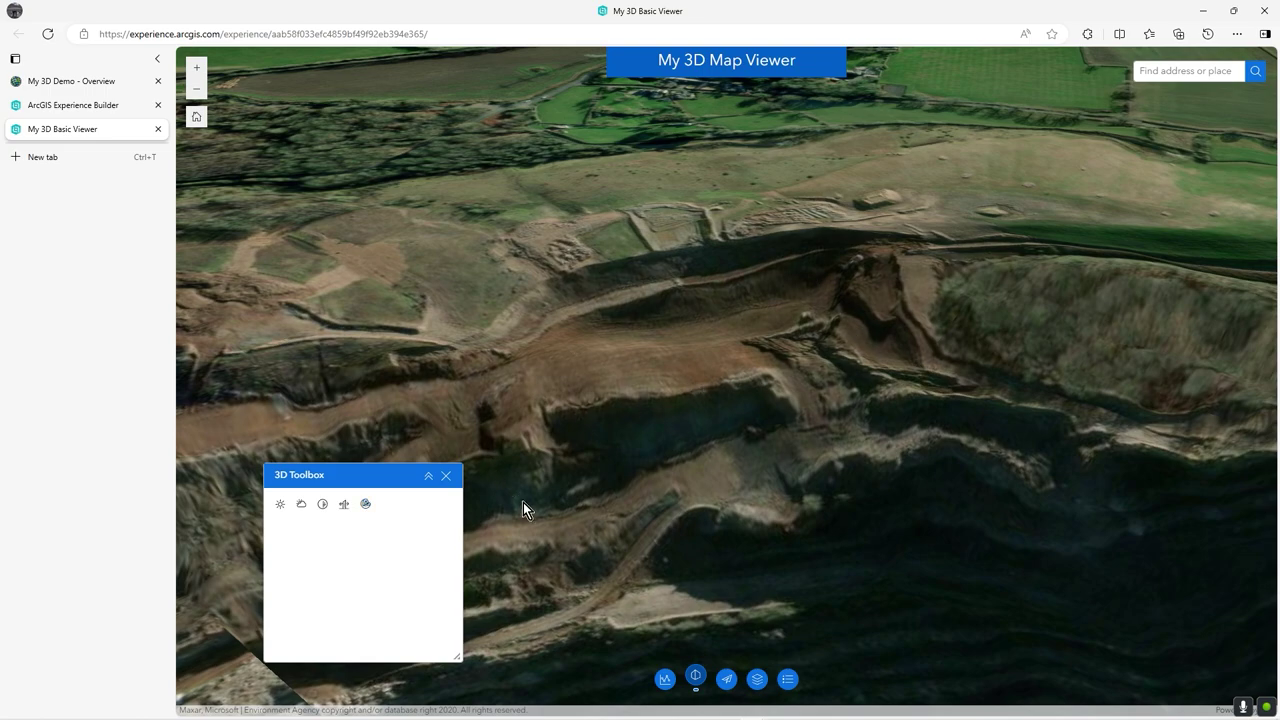
# Step: Close the 3D Toolbox and set the Fly Controller to Plan routes with MyFlyThru
pyautogui.click(446, 476)
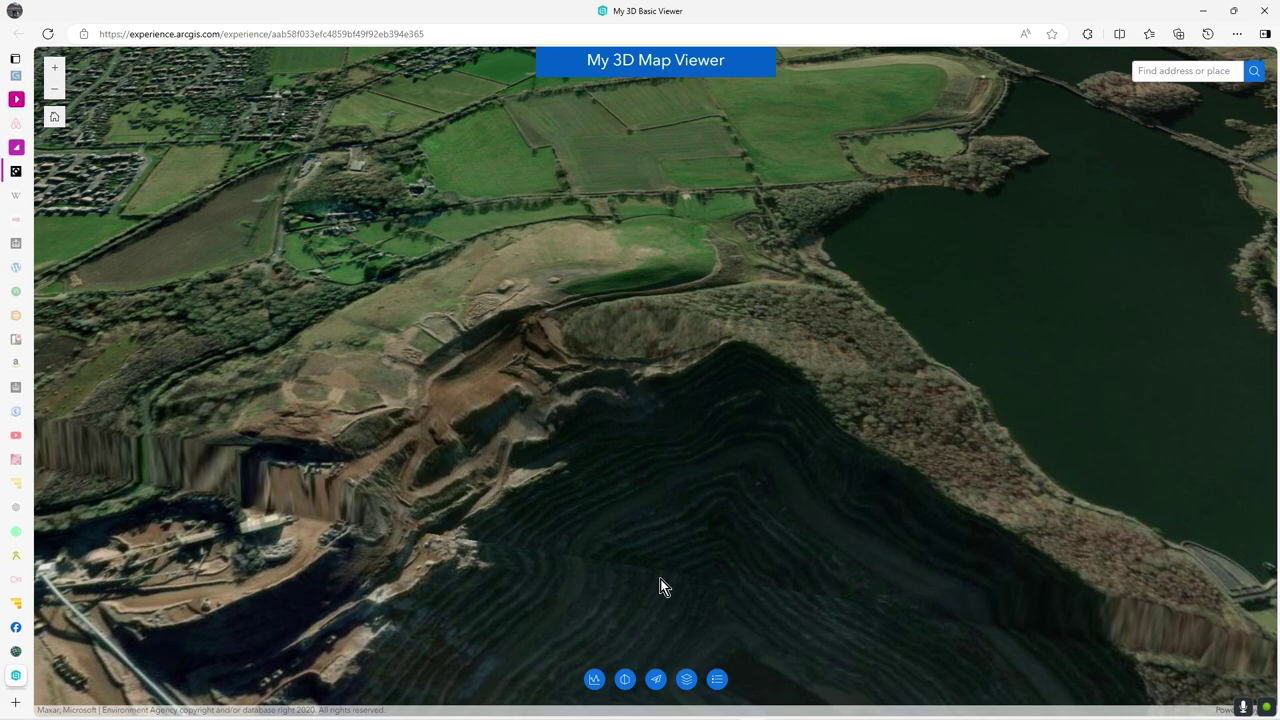
pyautogui.click(656, 681)
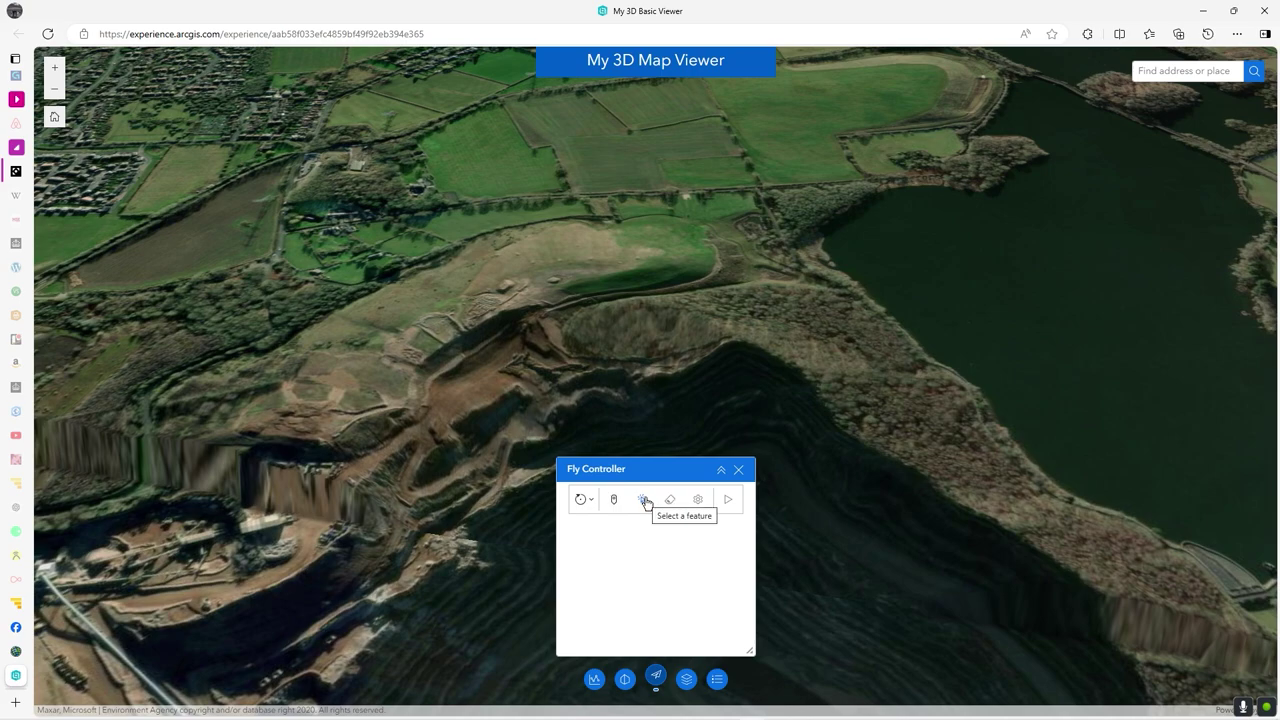
pyautogui.click(644, 500)
pyautogui.click(590, 500)
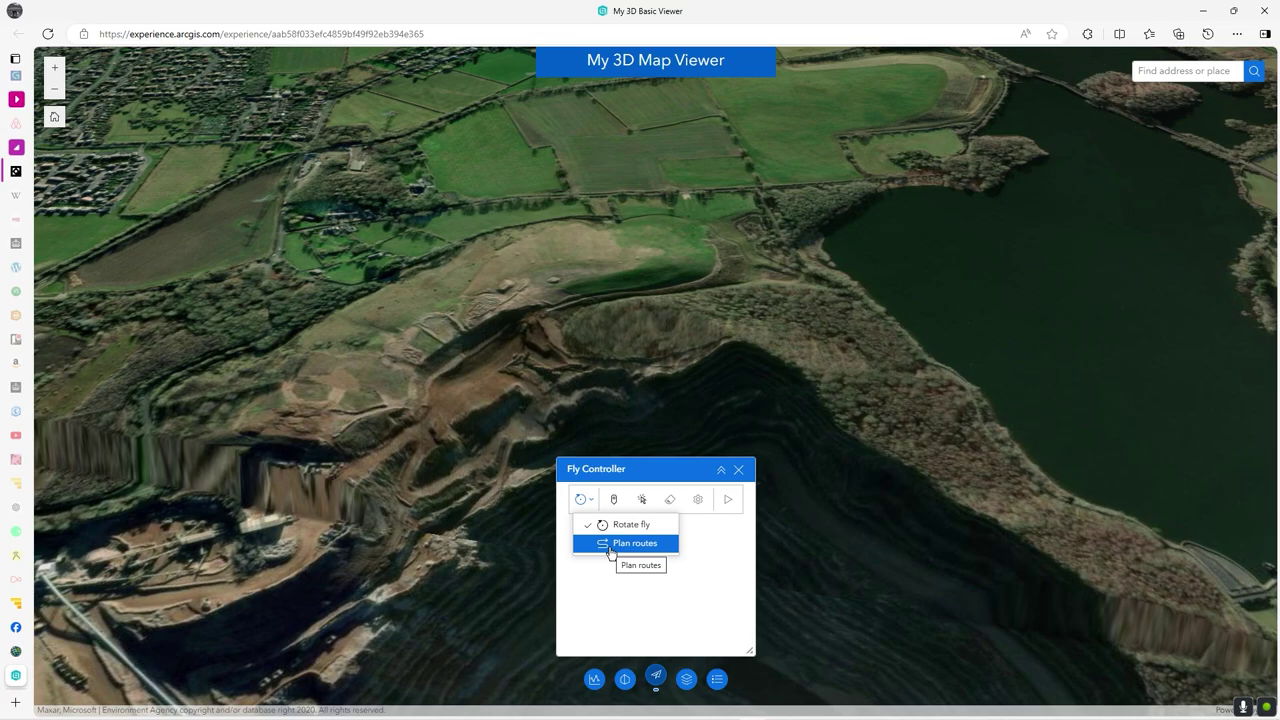
pyautogui.click(611, 548)
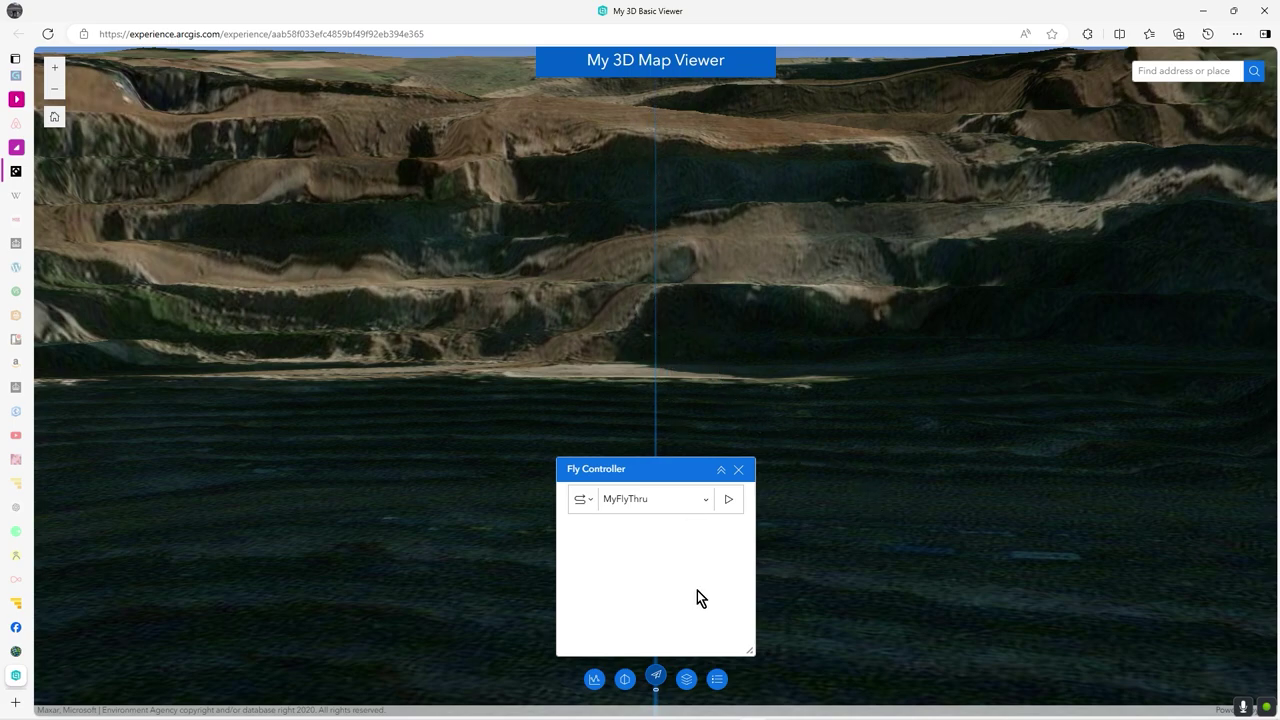
# Step: Play the MyFlyThru route with the Fly Controller moved lower left, collapsing and expanding it
pyautogui.click(728, 500)
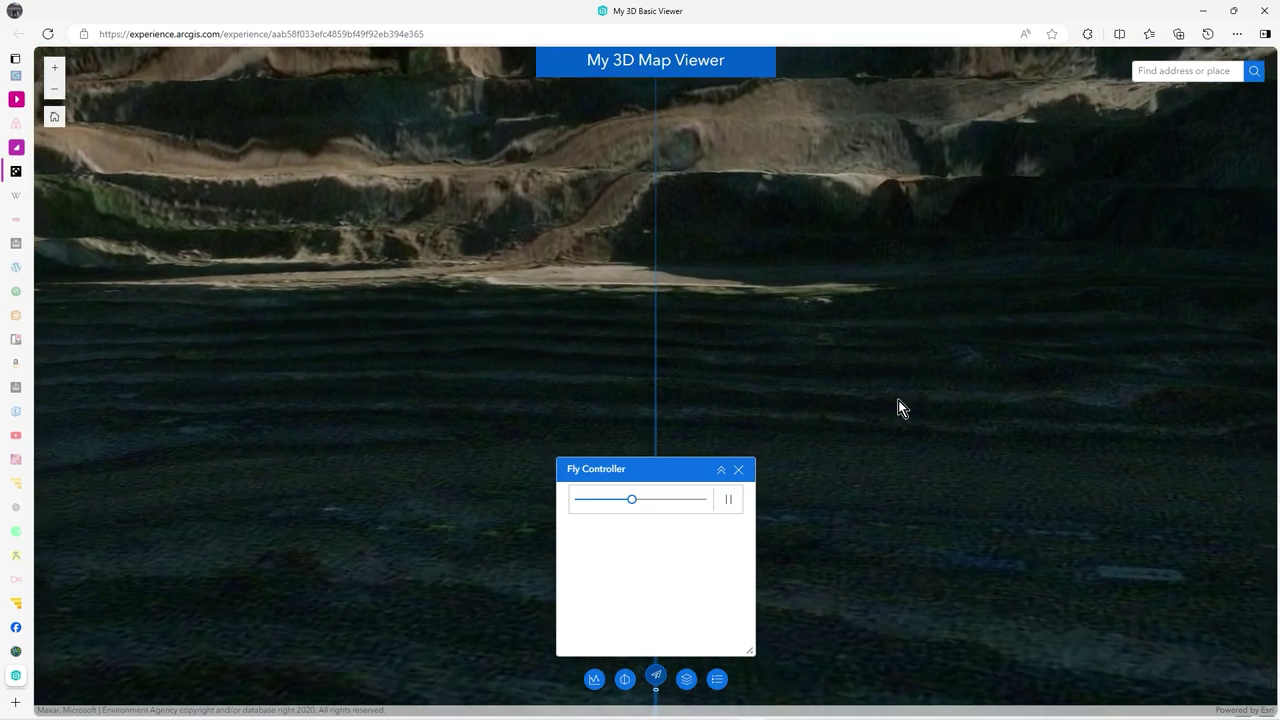
pyautogui.moveTo(657, 468); pyautogui.dragTo(210, 477)
pyautogui.click(252, 477)
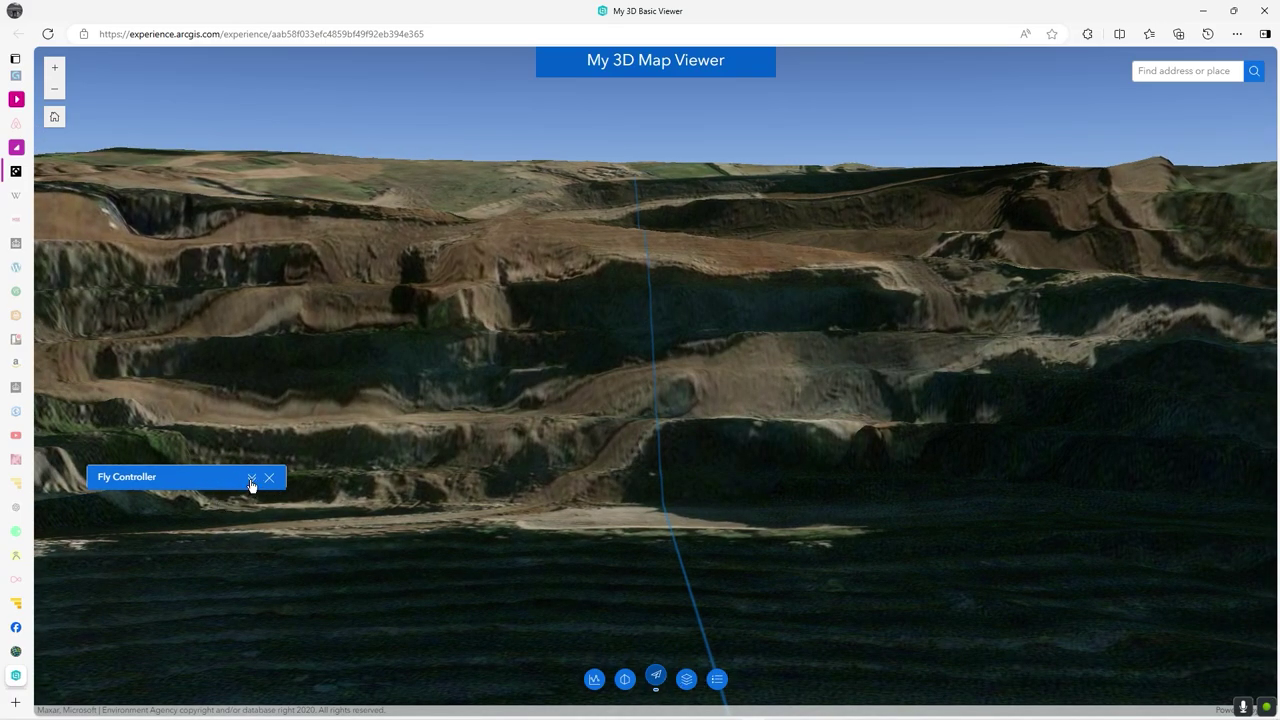
pyautogui.click(263, 508)
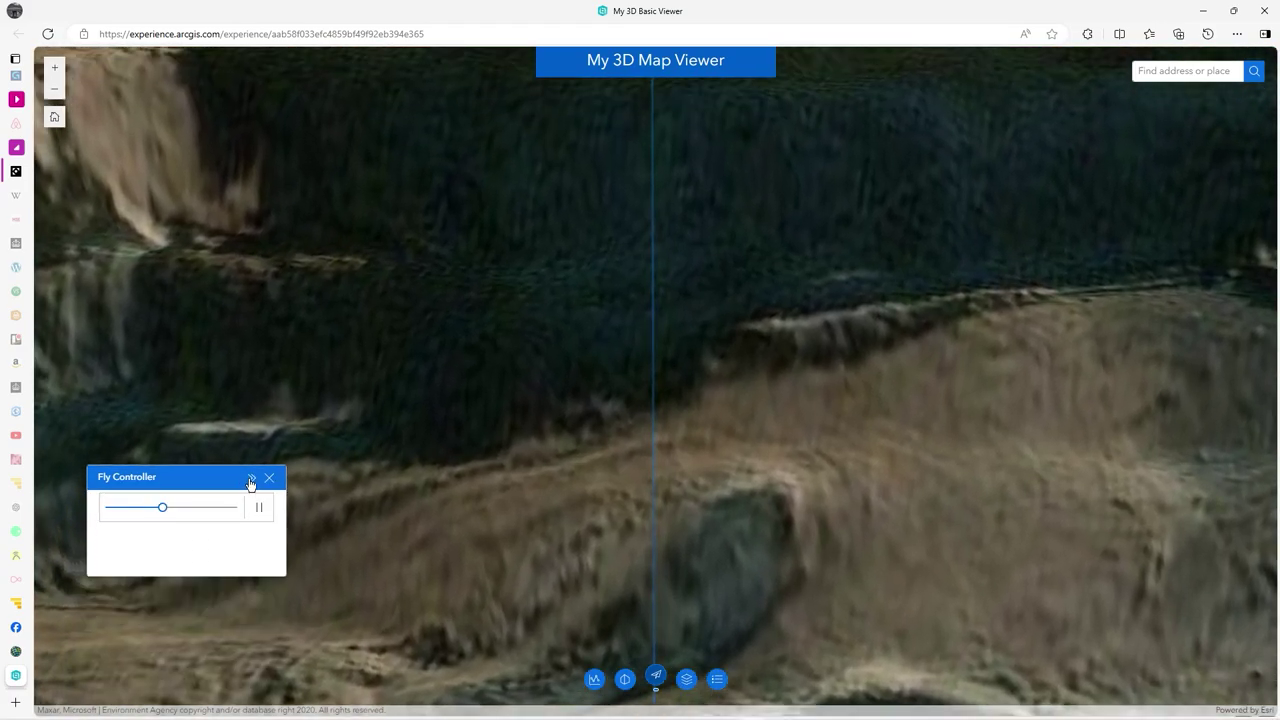
pyautogui.click(251, 478)
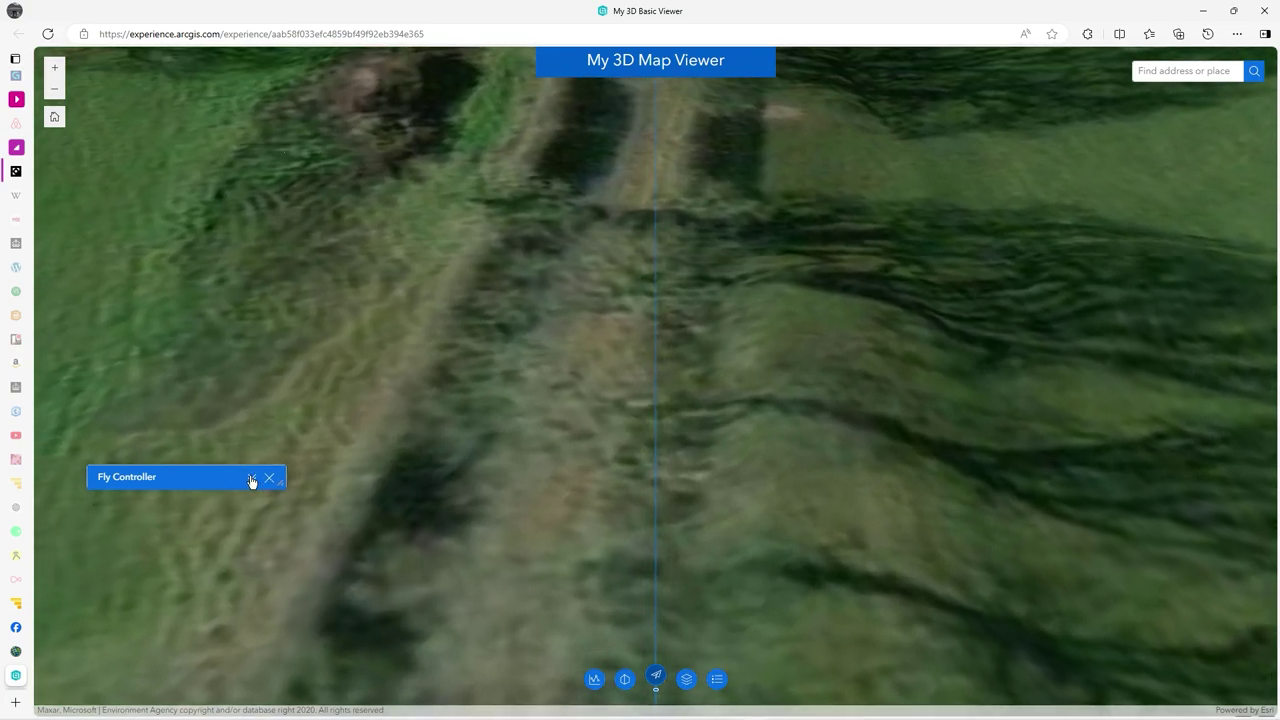
pyautogui.click(251, 478)
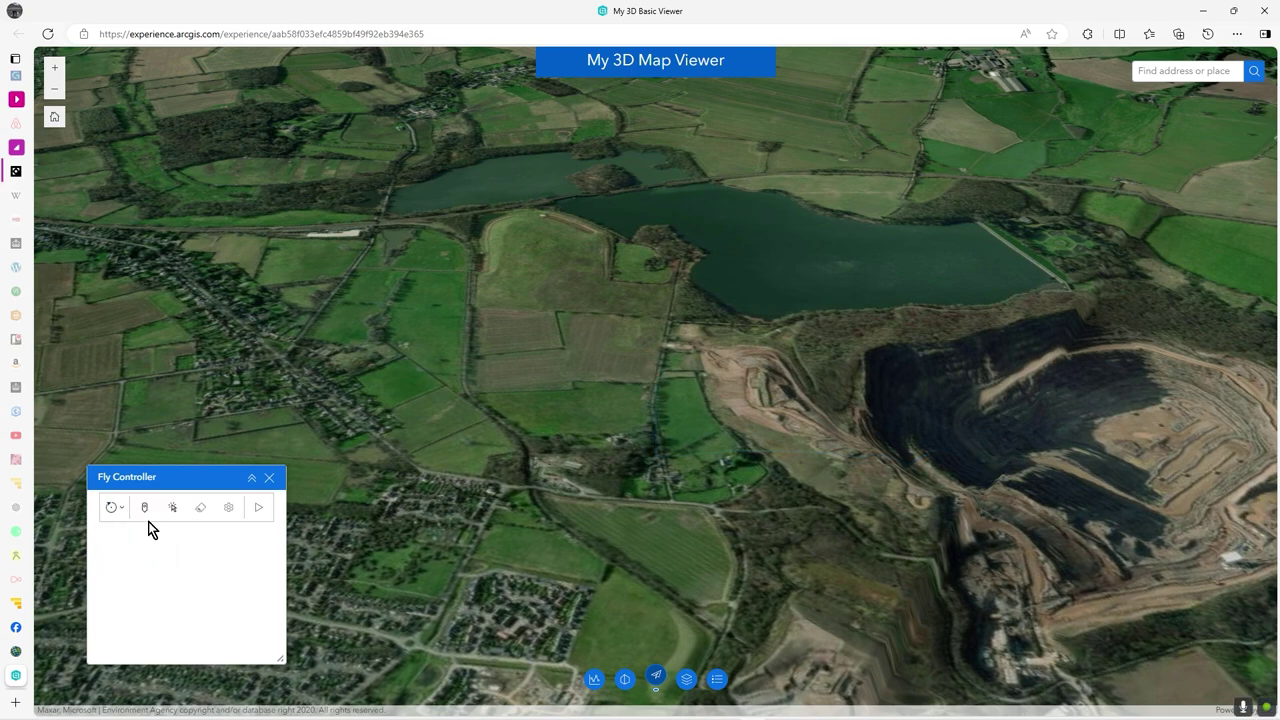
# Step: Fly to a quarry-edge point, orbit around it with the slider adjusted, then pause
pyautogui.scroll(3, 732, 483)
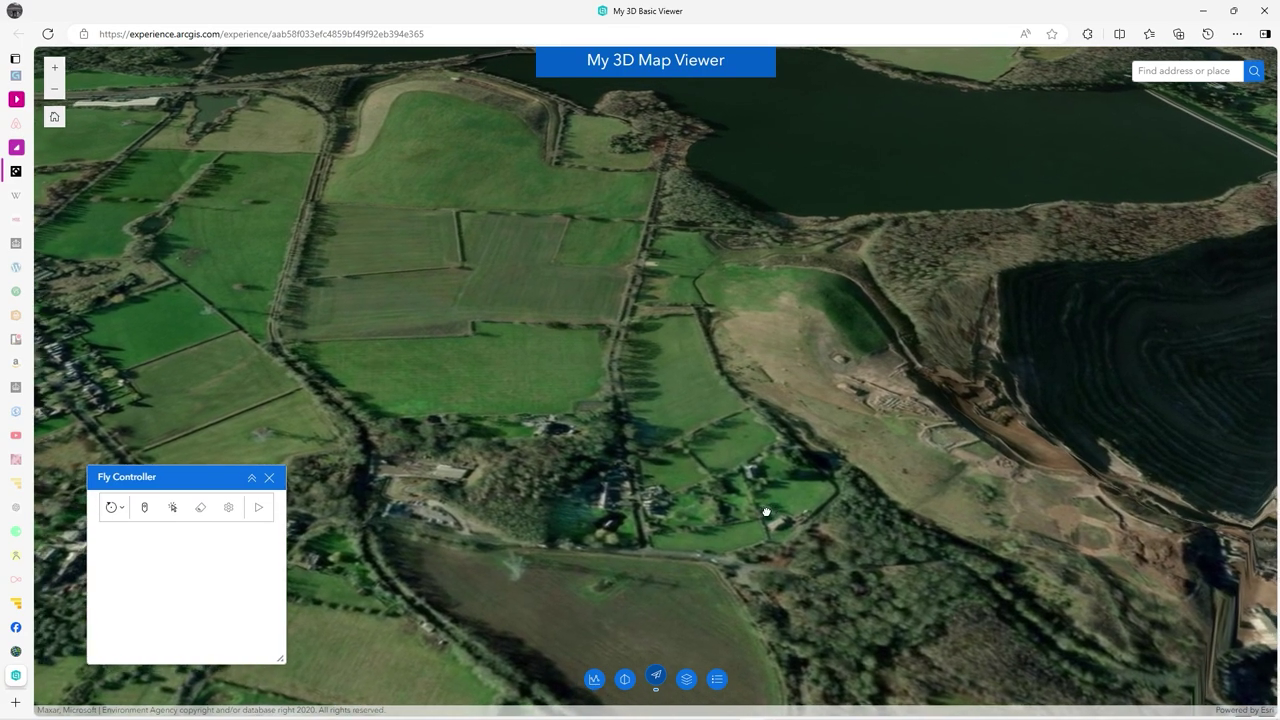
pyautogui.moveTo(766, 512); pyautogui.dragTo(734, 507)
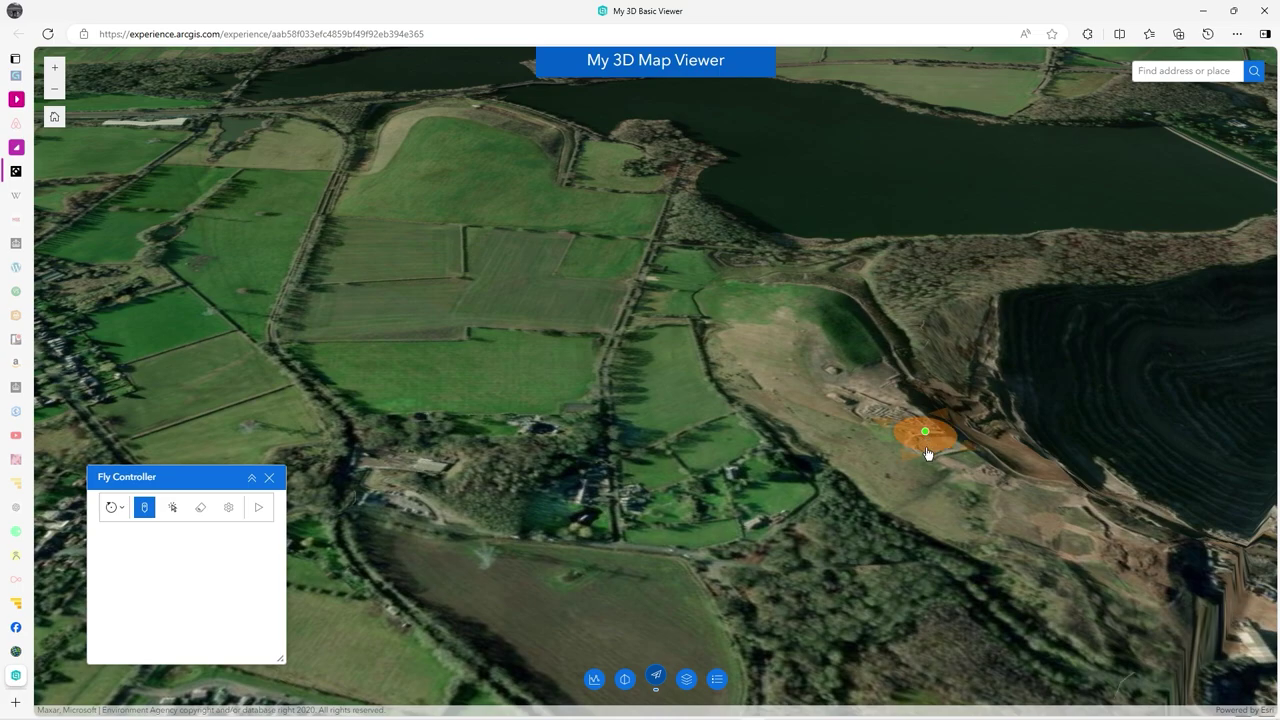
pyautogui.click(927, 454)
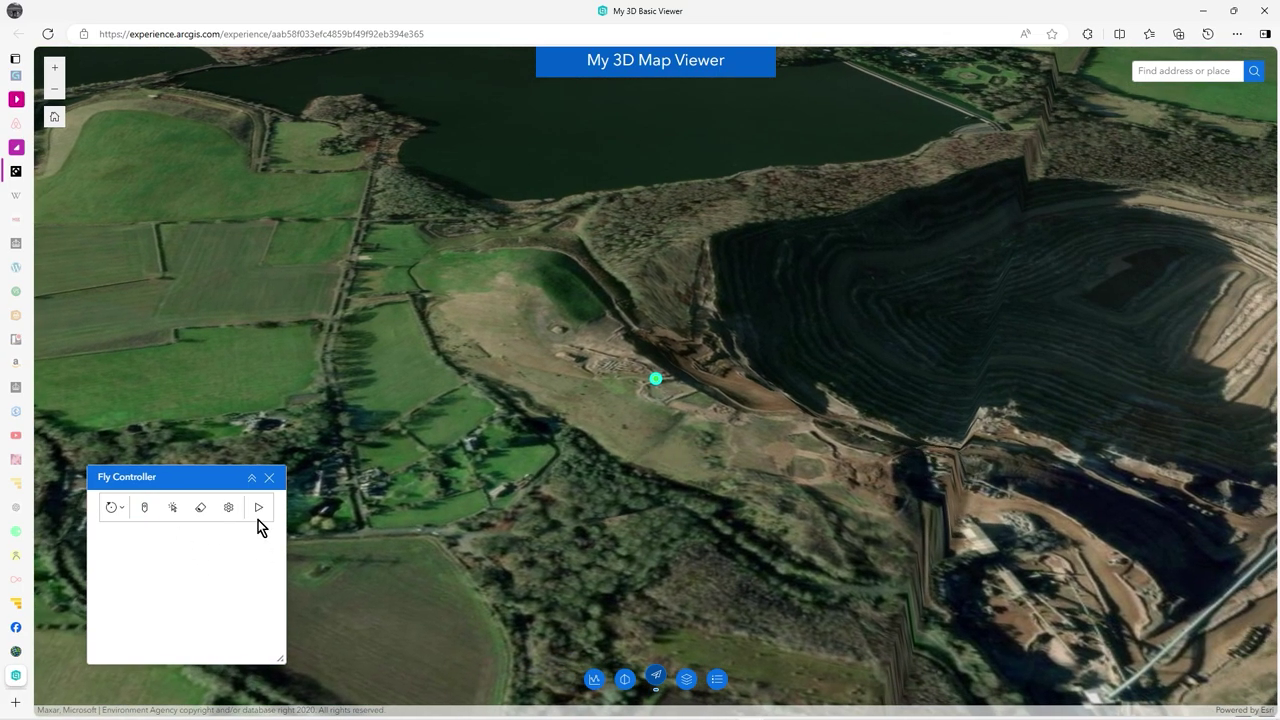
pyautogui.click(260, 509)
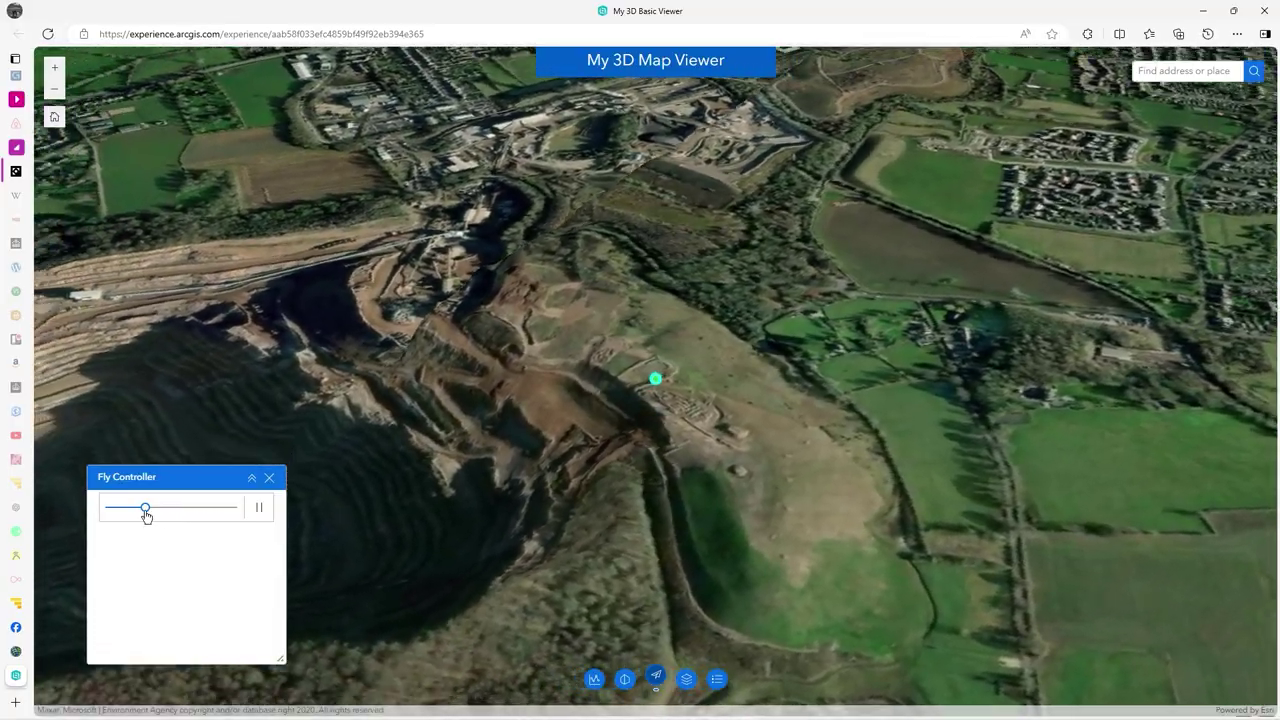
pyautogui.moveTo(145, 510)
pyautogui.mouseDown()
pyautogui.moveTo(197, 511)
pyautogui.moveTo(109, 509)
pyautogui.moveTo(128, 512)
pyautogui.mouseUp()
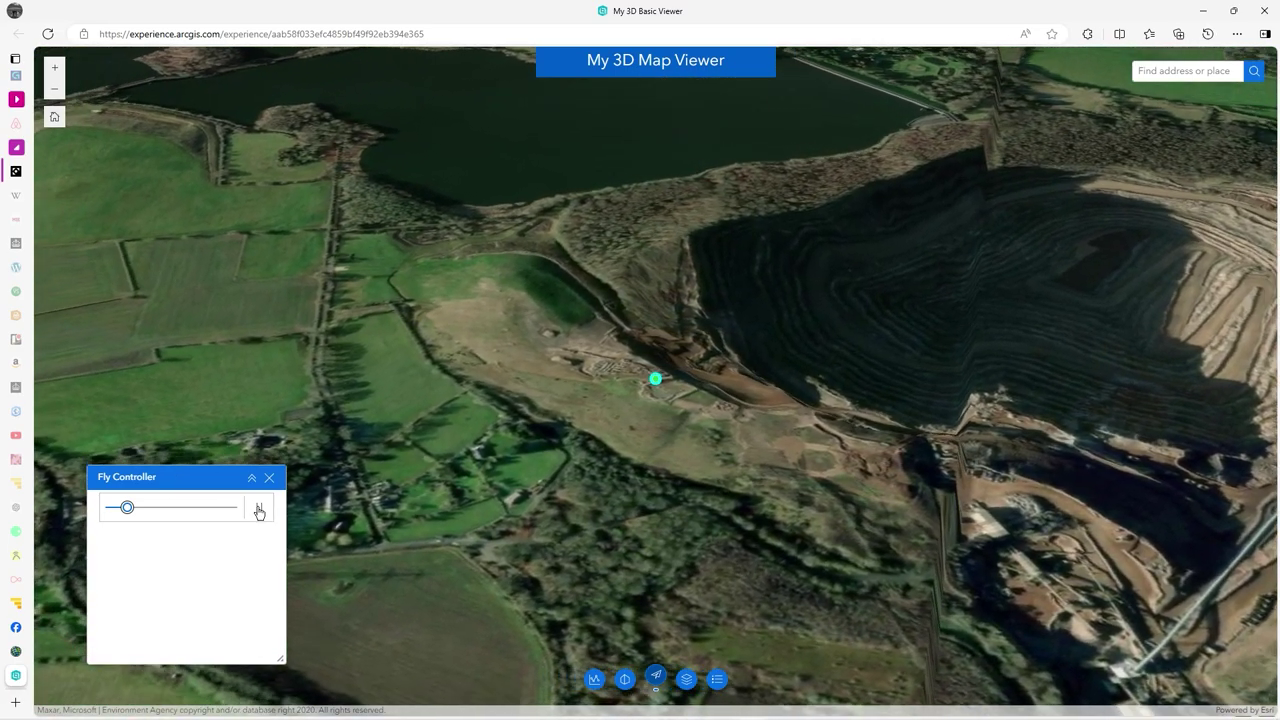
pyautogui.click(258, 511)
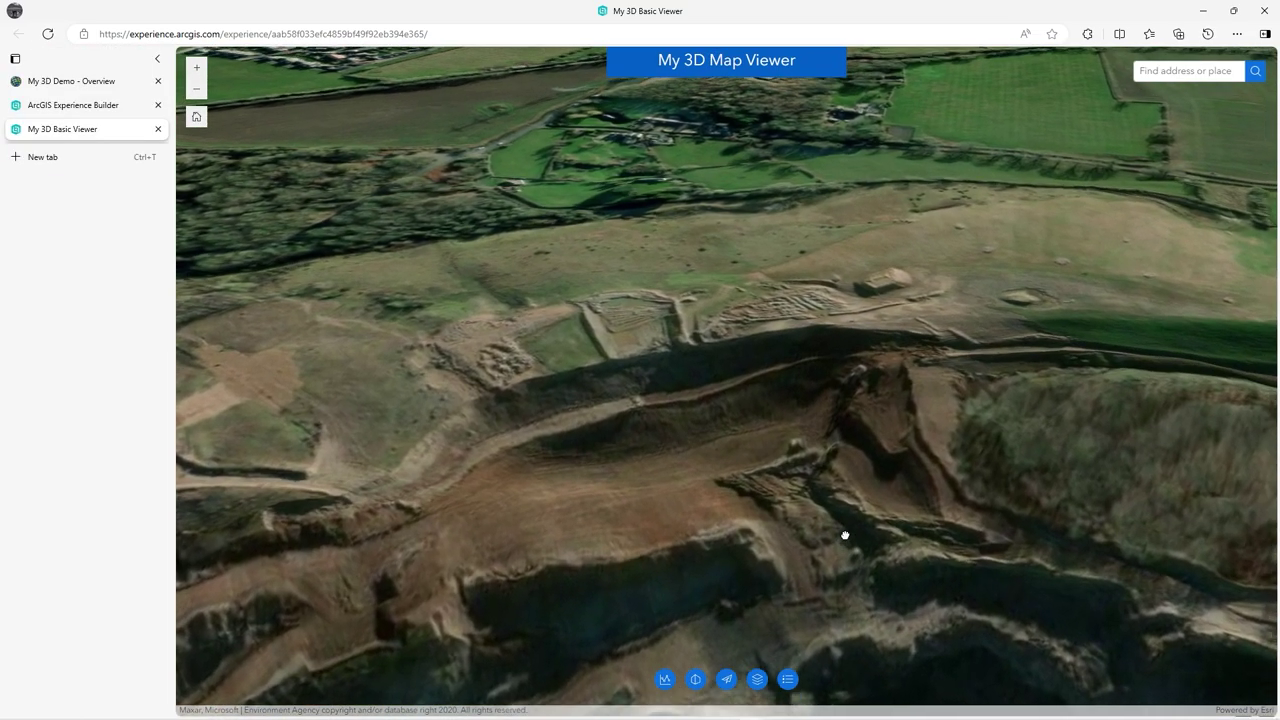
# Step: Tilt and orbit the quarry to oblique angles and open the CALL OR VISIT contact page
pyautogui.moveTo(845, 536); pyautogui.dragTo(852, 596)
pyautogui.scroll(5, 748, 526)
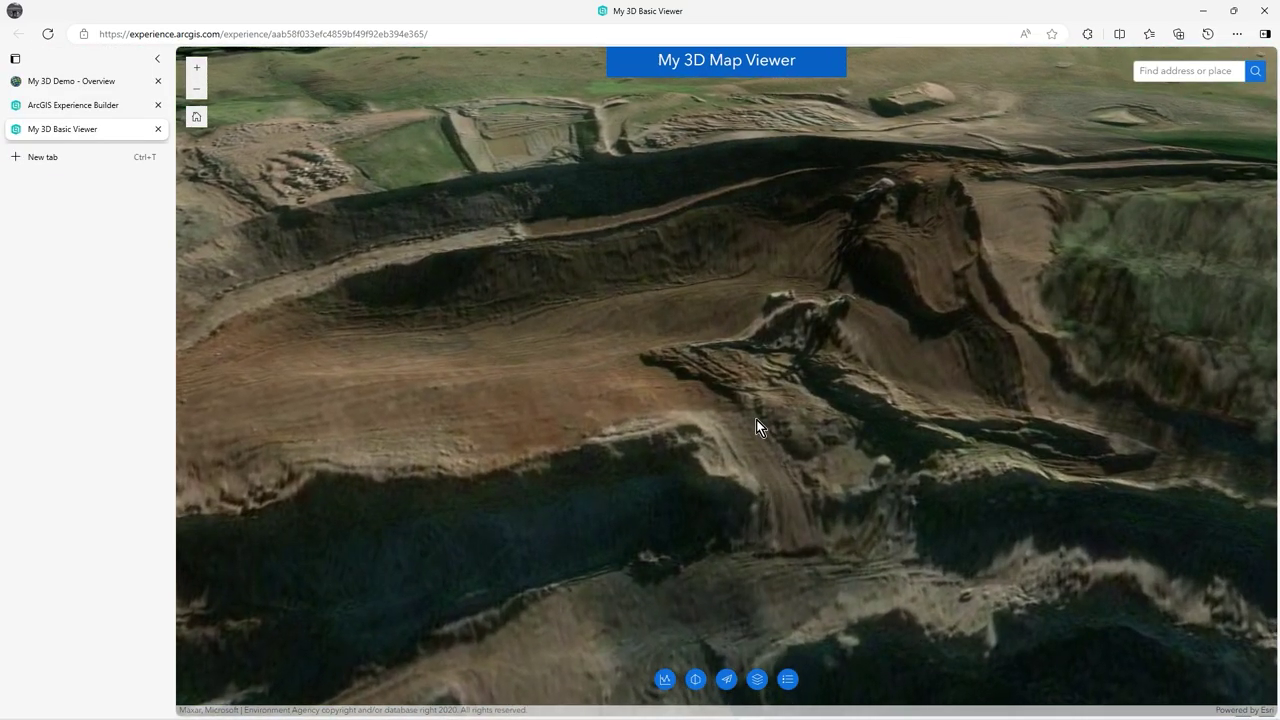
pyautogui.moveTo(756, 419); pyautogui.dragTo(1259, 340, button='right')
pyautogui.moveTo(788, 378); pyautogui.dragTo(180, 455, button='right')
pyautogui.moveTo(906, 443); pyautogui.dragTo(455, 457, button='right')
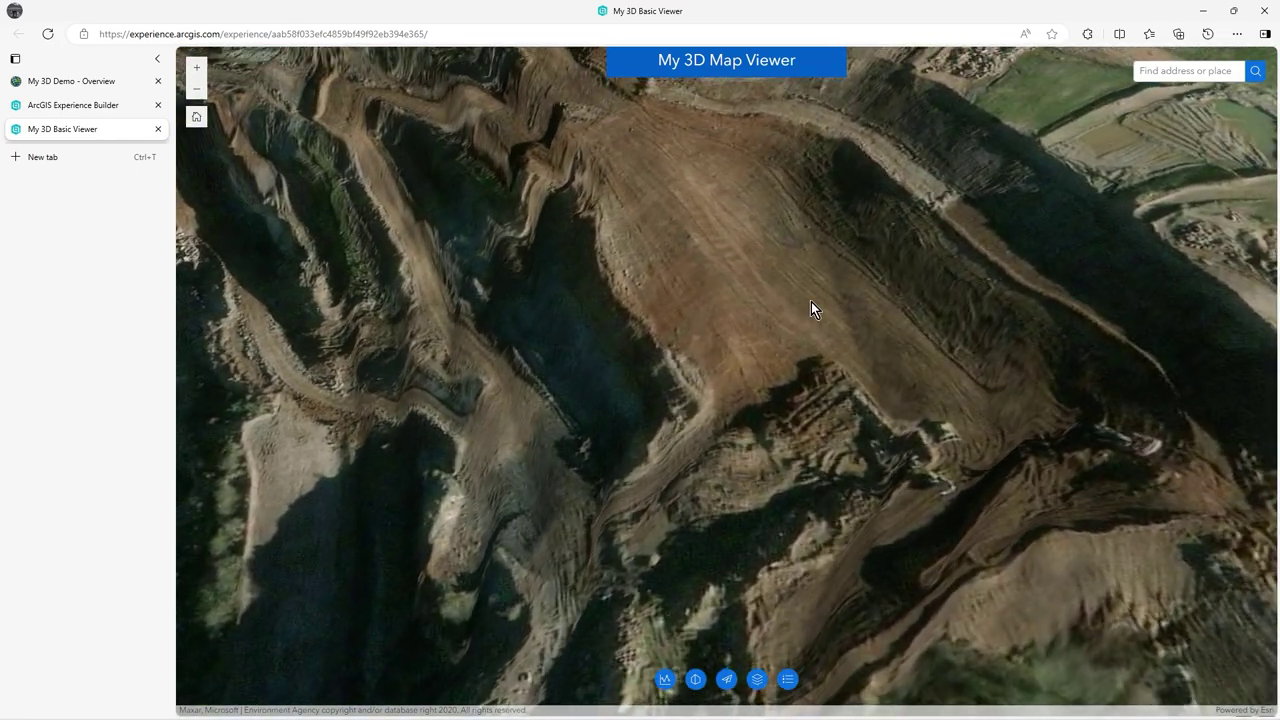
pyautogui.moveTo(811, 306); pyautogui.dragTo(1025, 272, button='right')
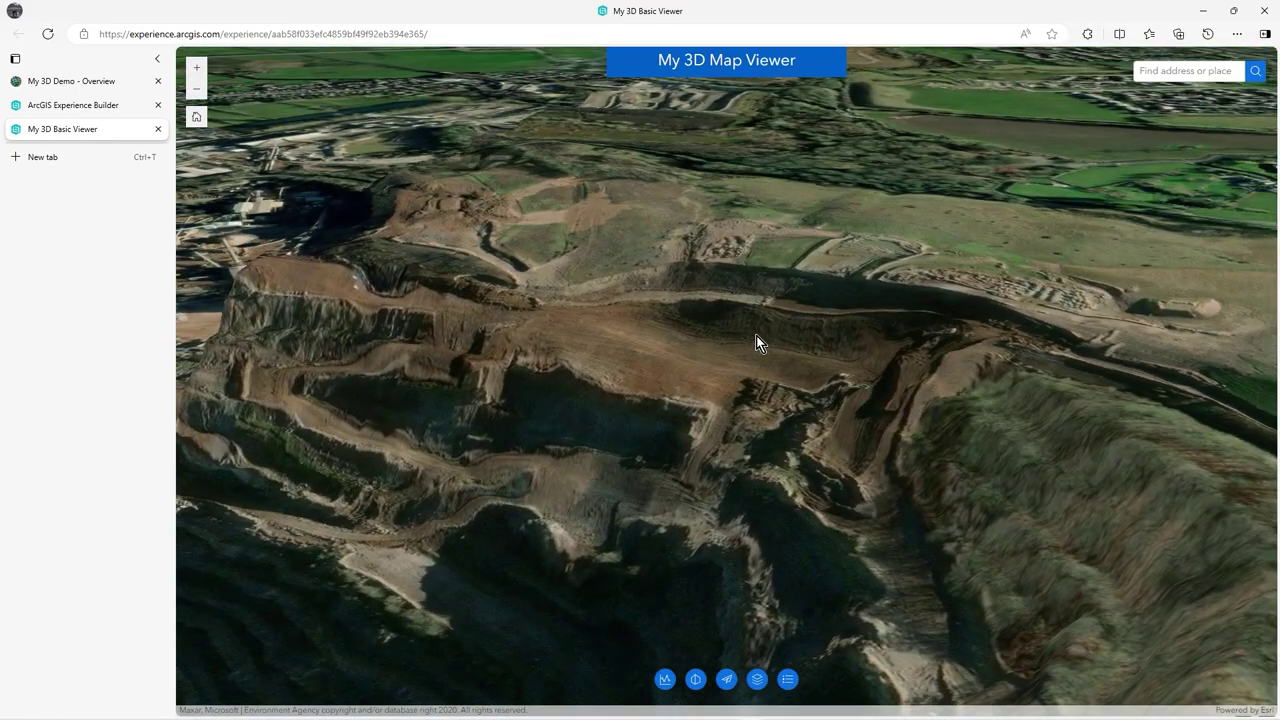
pyautogui.moveTo(756, 342); pyautogui.dragTo(1107, 346, button='right')
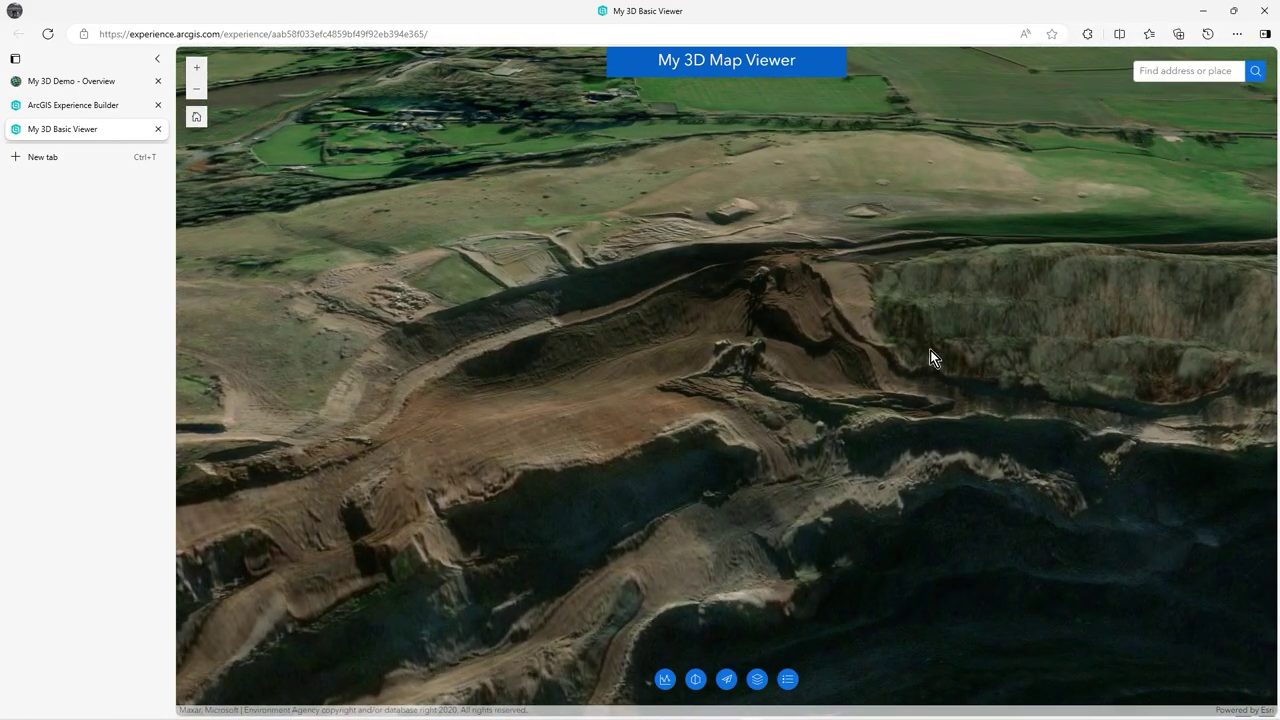
pyautogui.moveTo(930, 352); pyautogui.dragTo(834, 367, button='right')
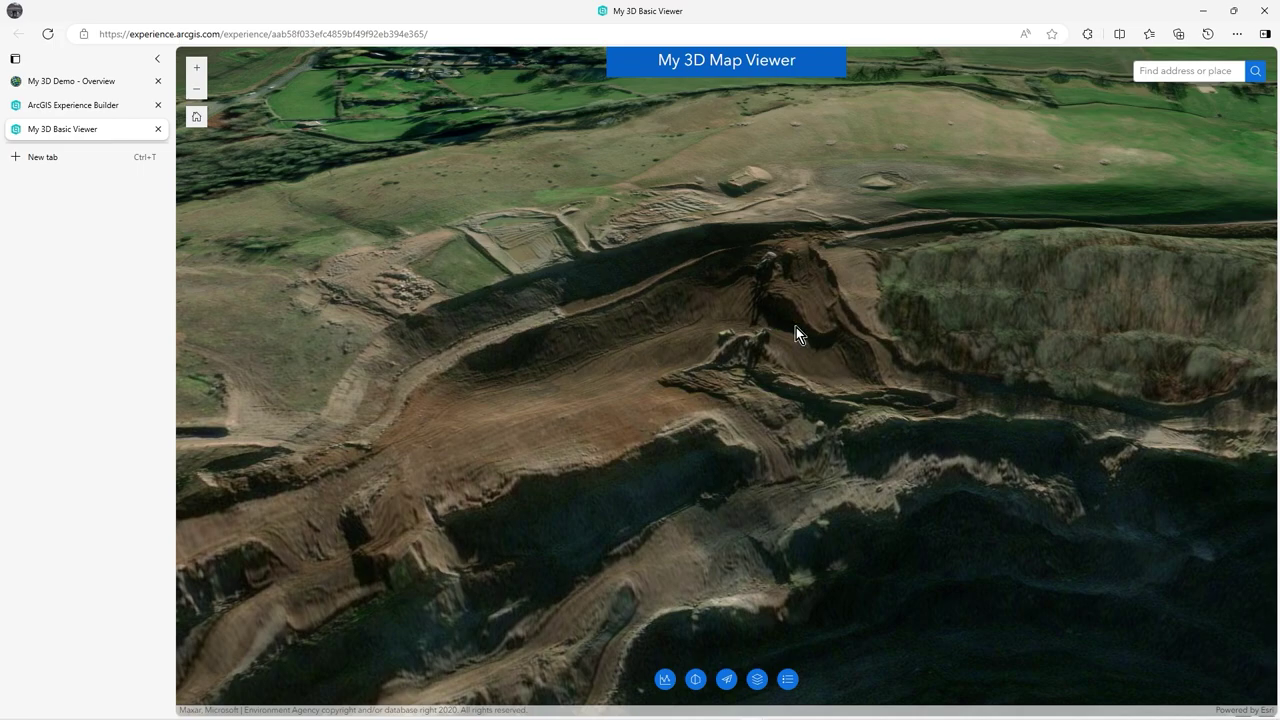
pyautogui.moveTo(837, 385); pyautogui.dragTo(624, 294, button='right')
pyautogui.click(624, 294)
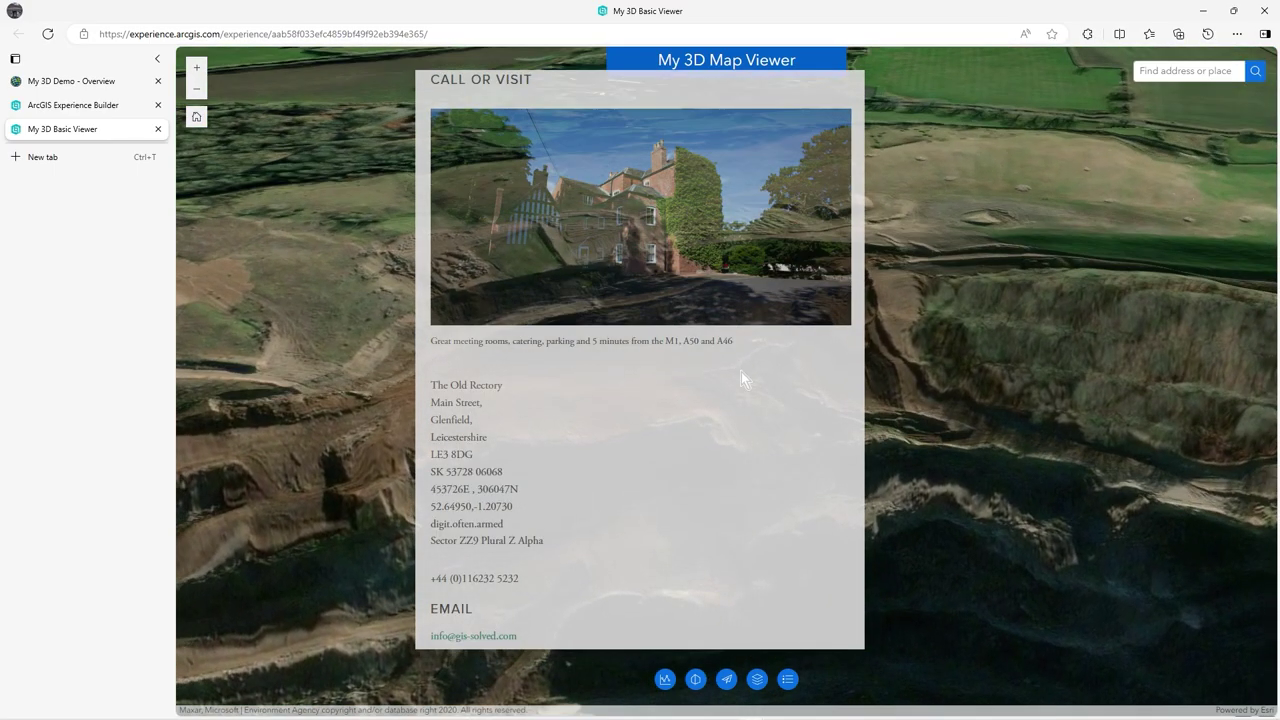